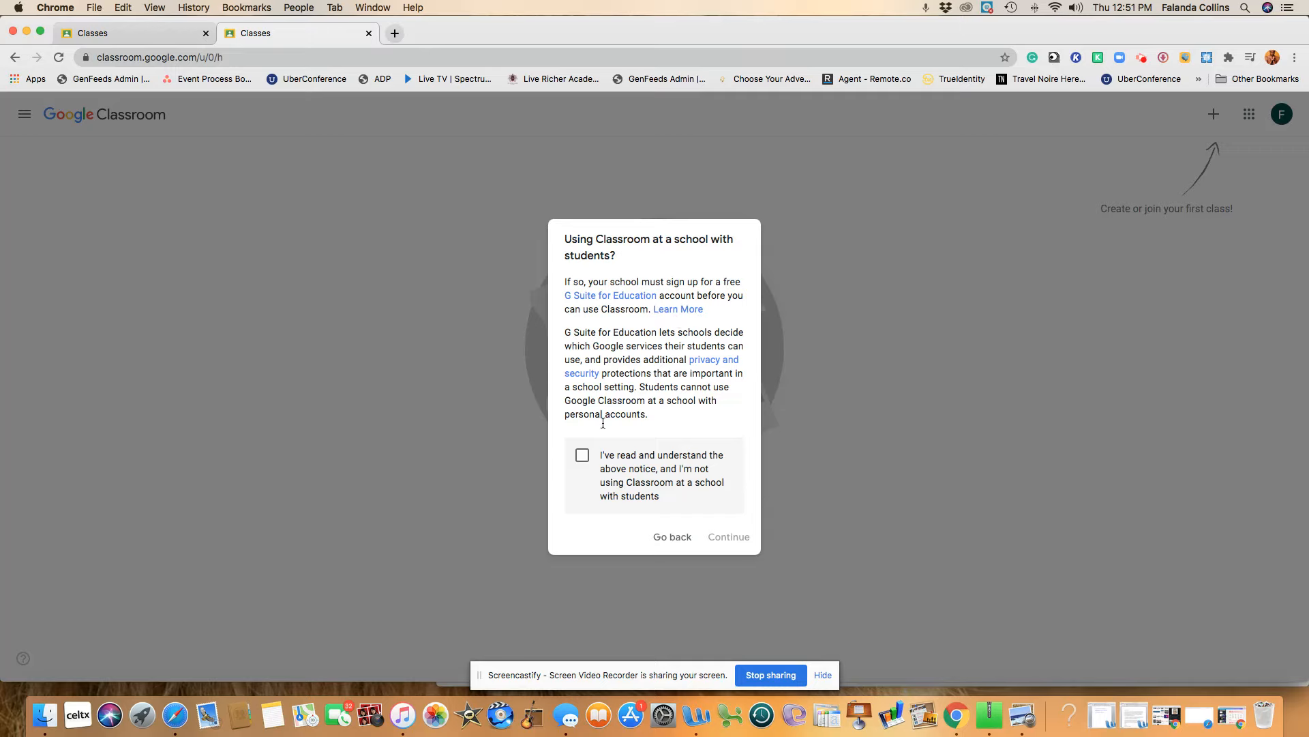
- Accept the notice about not using Classroom at a school with students and name the new class "English Scholars"
{"action": "left_click", "coordinate": [587, 456]}
{"action": "left_click", "coordinate": [725, 543]}
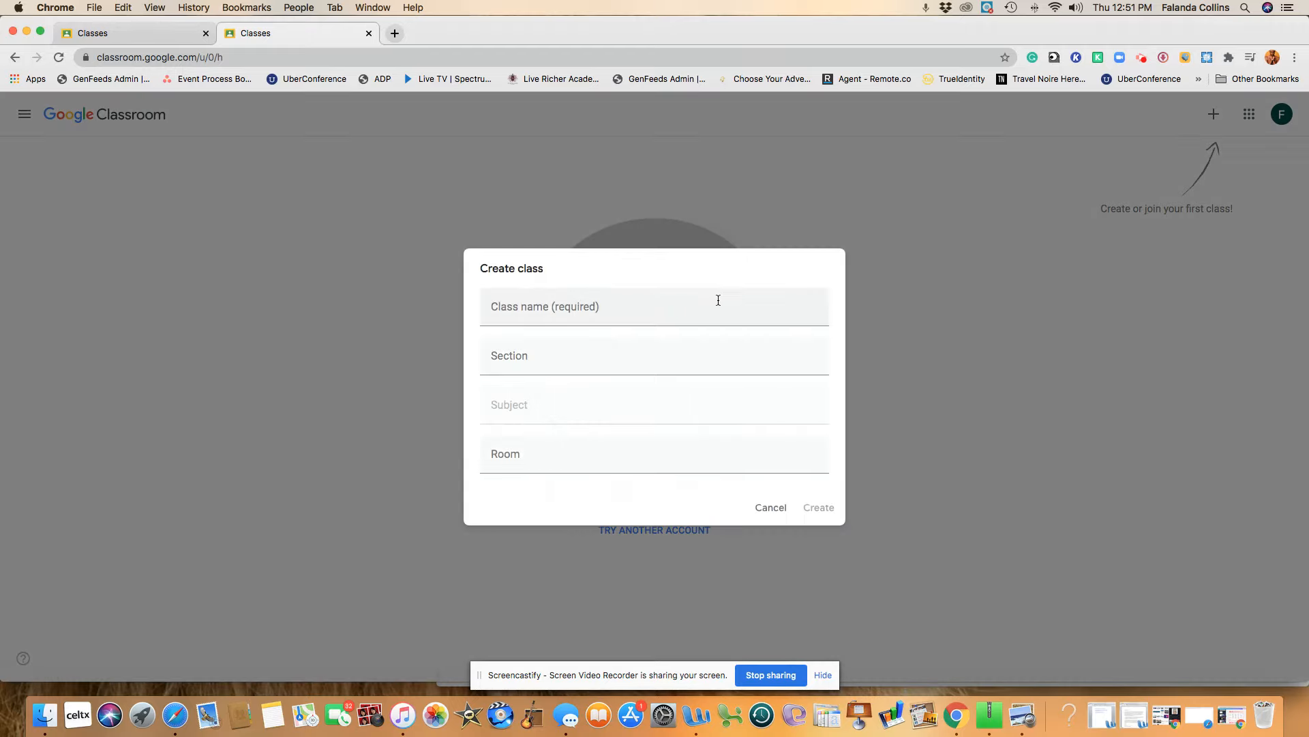
{"action": "left_click", "coordinate": [710, 309]}
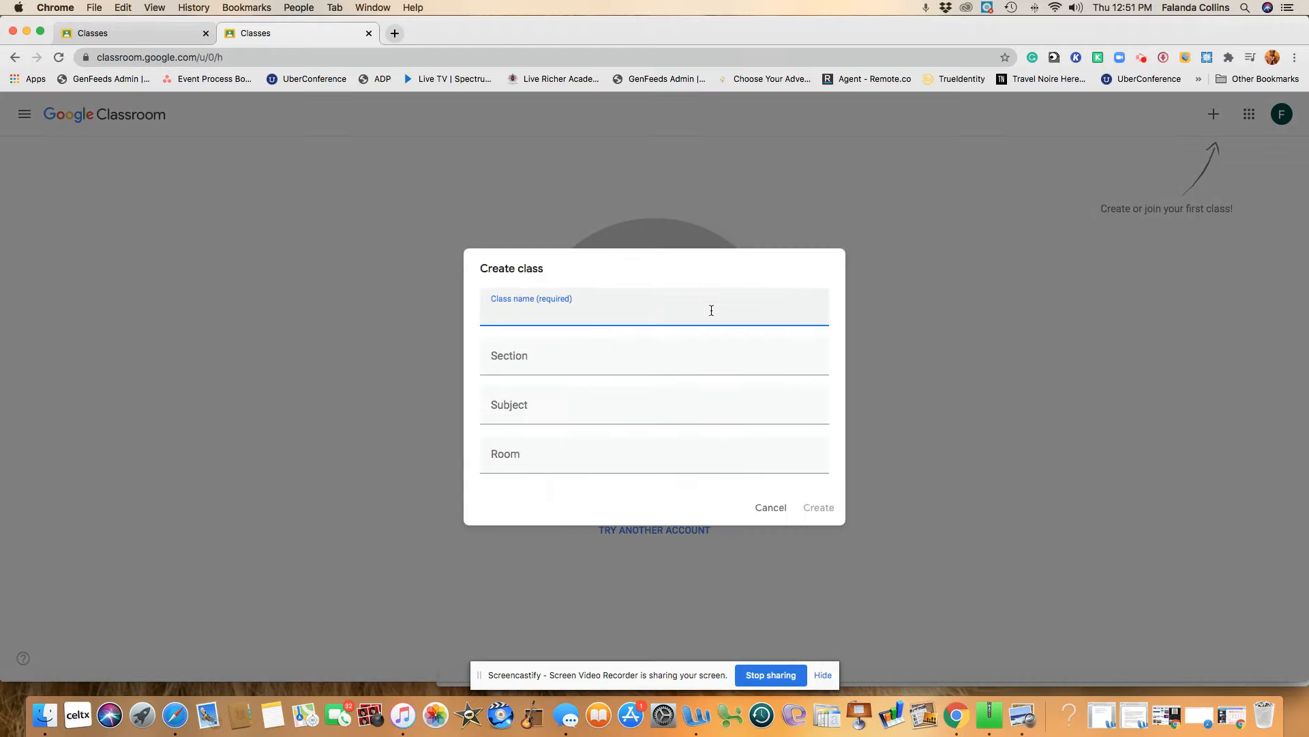
{"action": "type", "text": "English"}
{"action": "type", "text": "Scholar"}
{"action": "type", "text": "s"}
- Create the class with section 12345, subject English 9 and room LL5500, and dismiss the What's new notice
{"action": "left_click", "coordinate": [510, 358]}
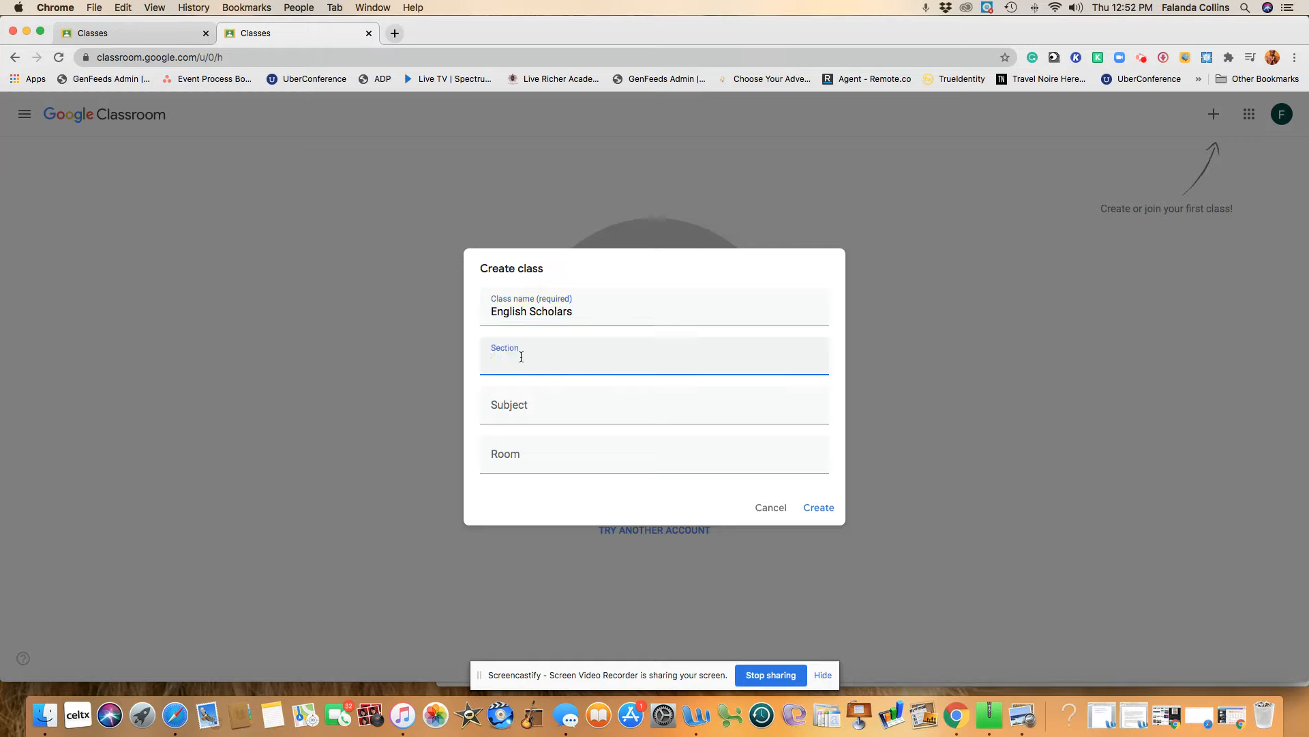
{"action": "type", "text": "12345"}
{"action": "left_click", "coordinate": [534, 408]}
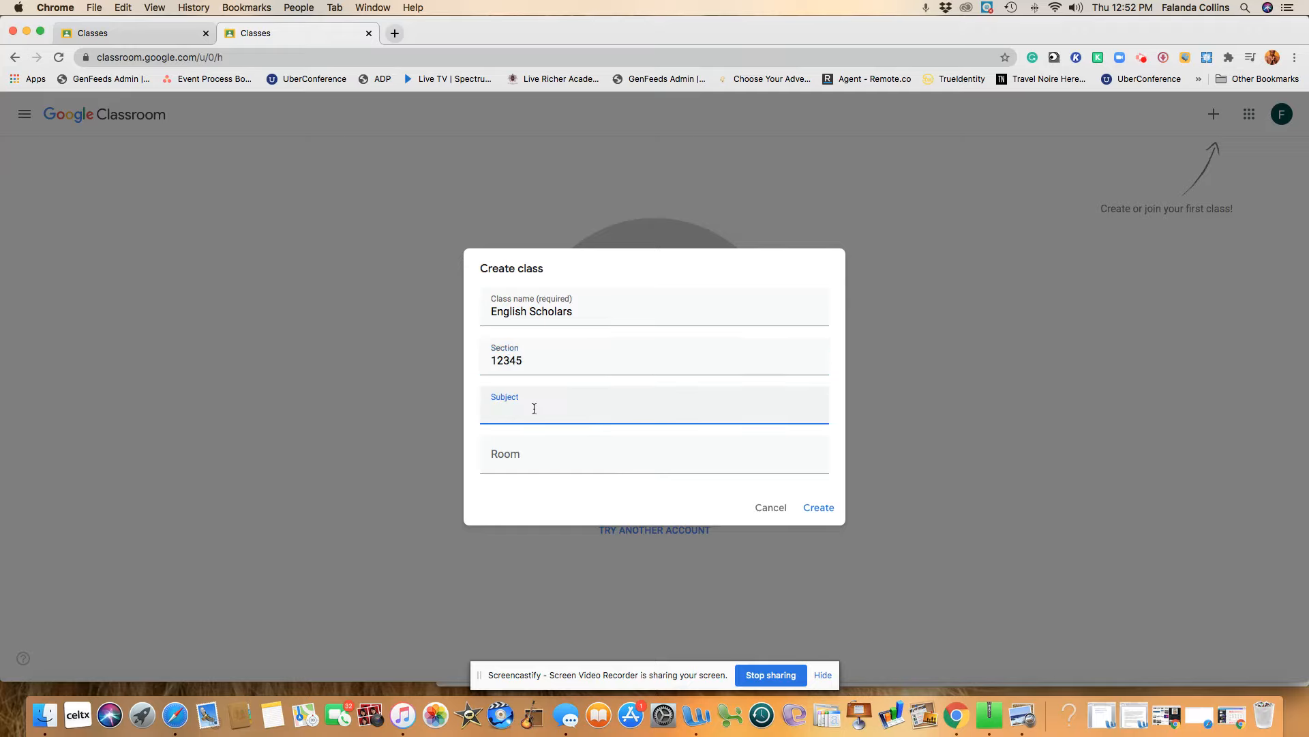
{"action": "type", "text": "English"}
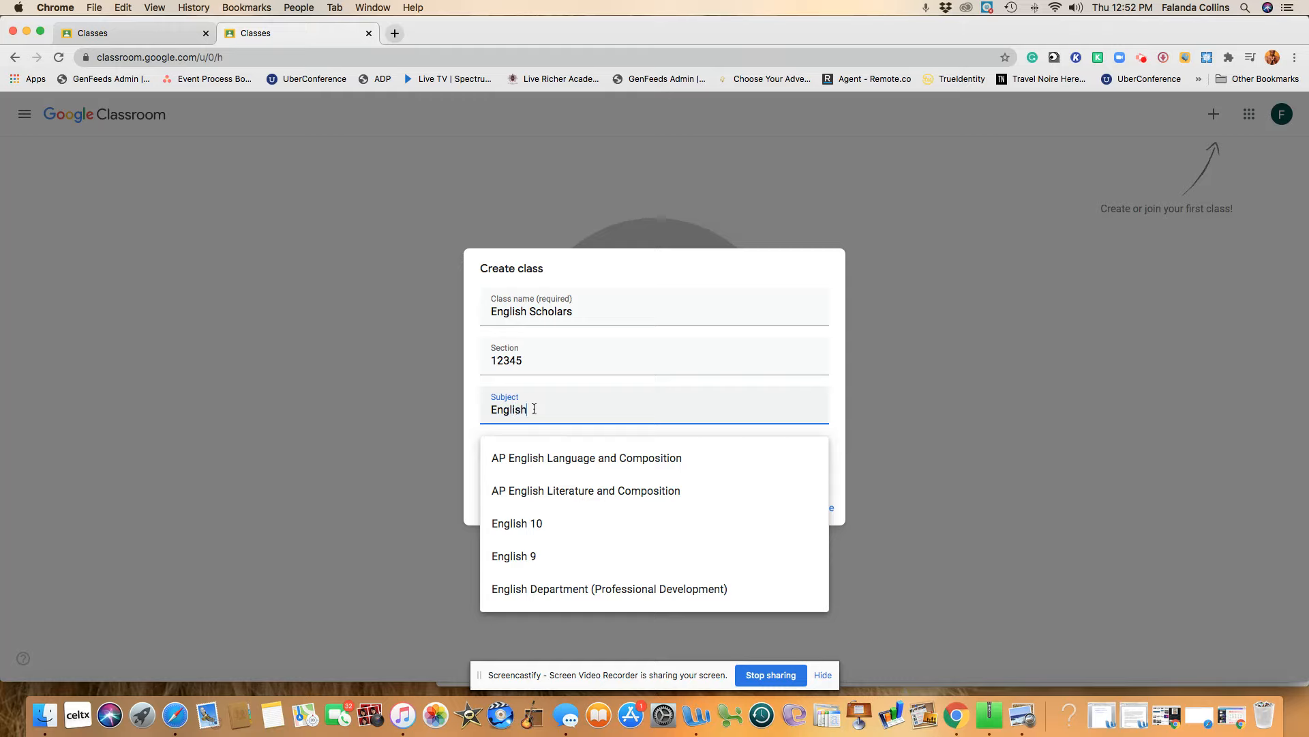
{"action": "left_click", "coordinate": [535, 554]}
{"action": "left_click", "coordinate": [562, 463]}
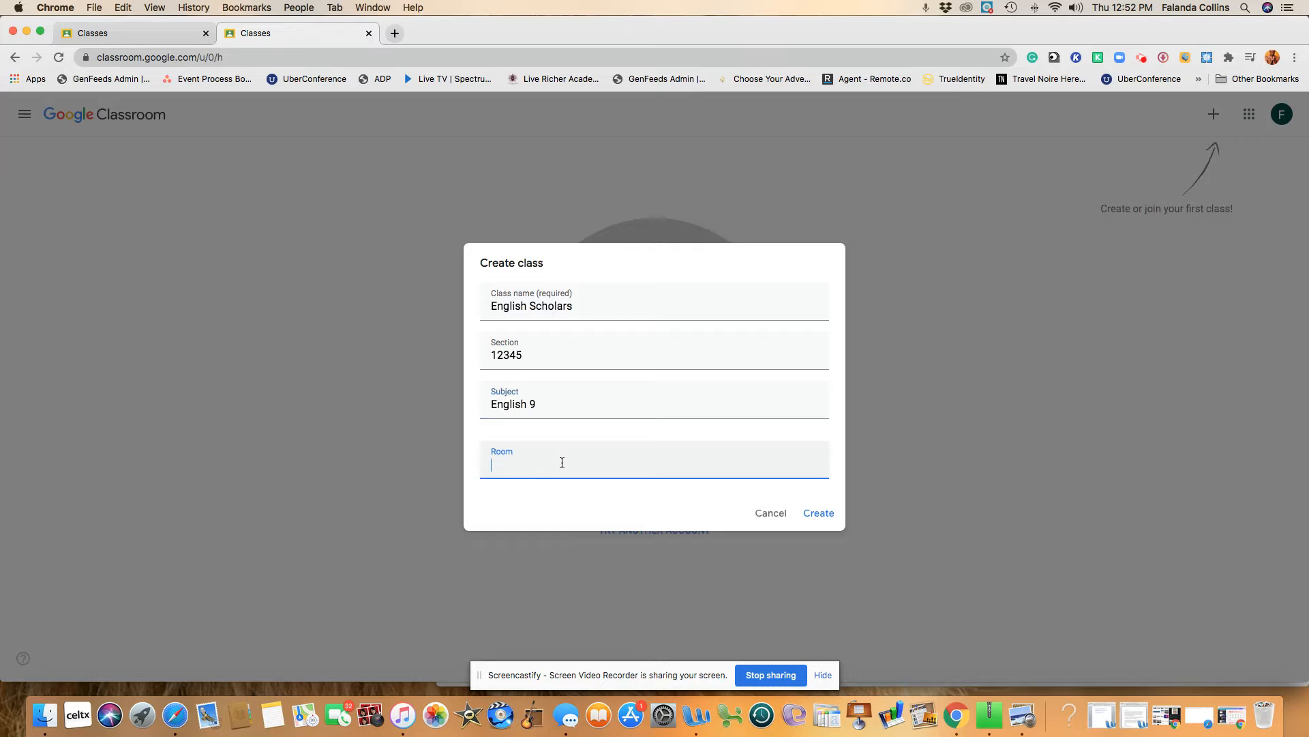
{"action": "type", "text": "LL5500"}
{"action": "left_click", "coordinate": [821, 518]}
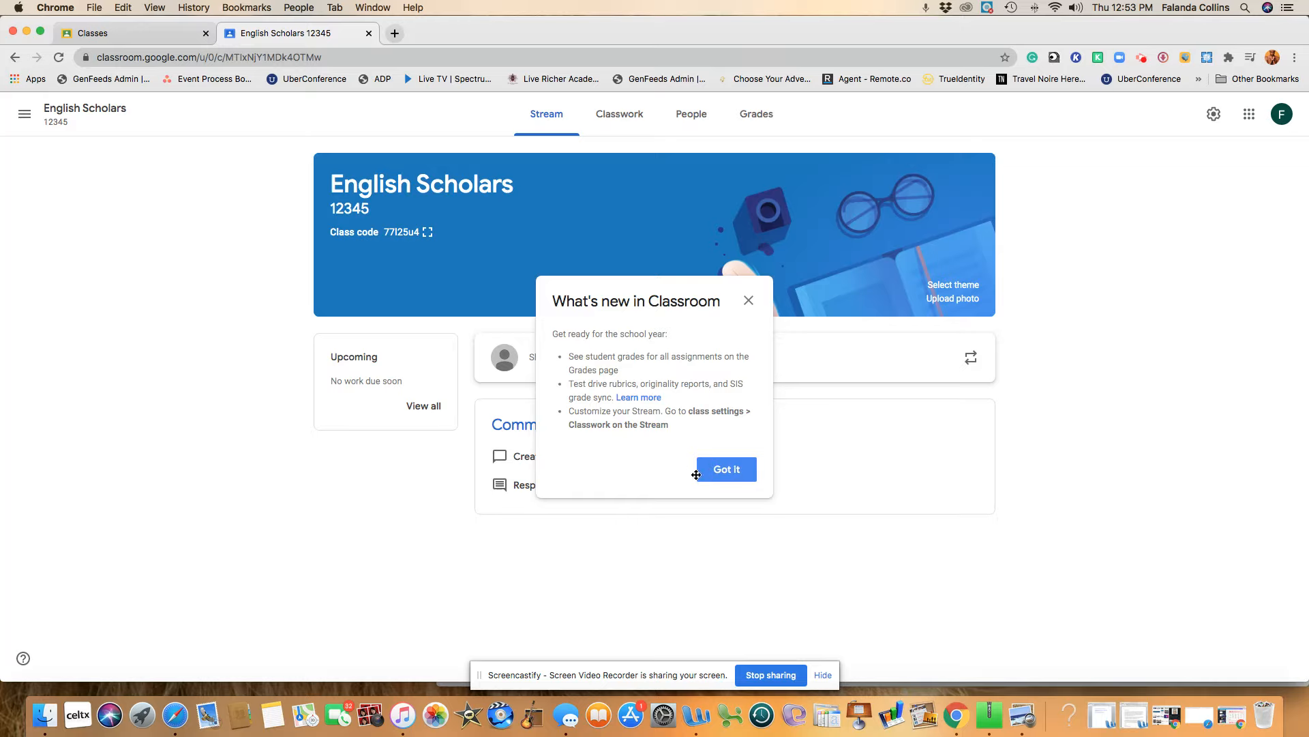
{"action": "left_click", "coordinate": [727, 476]}
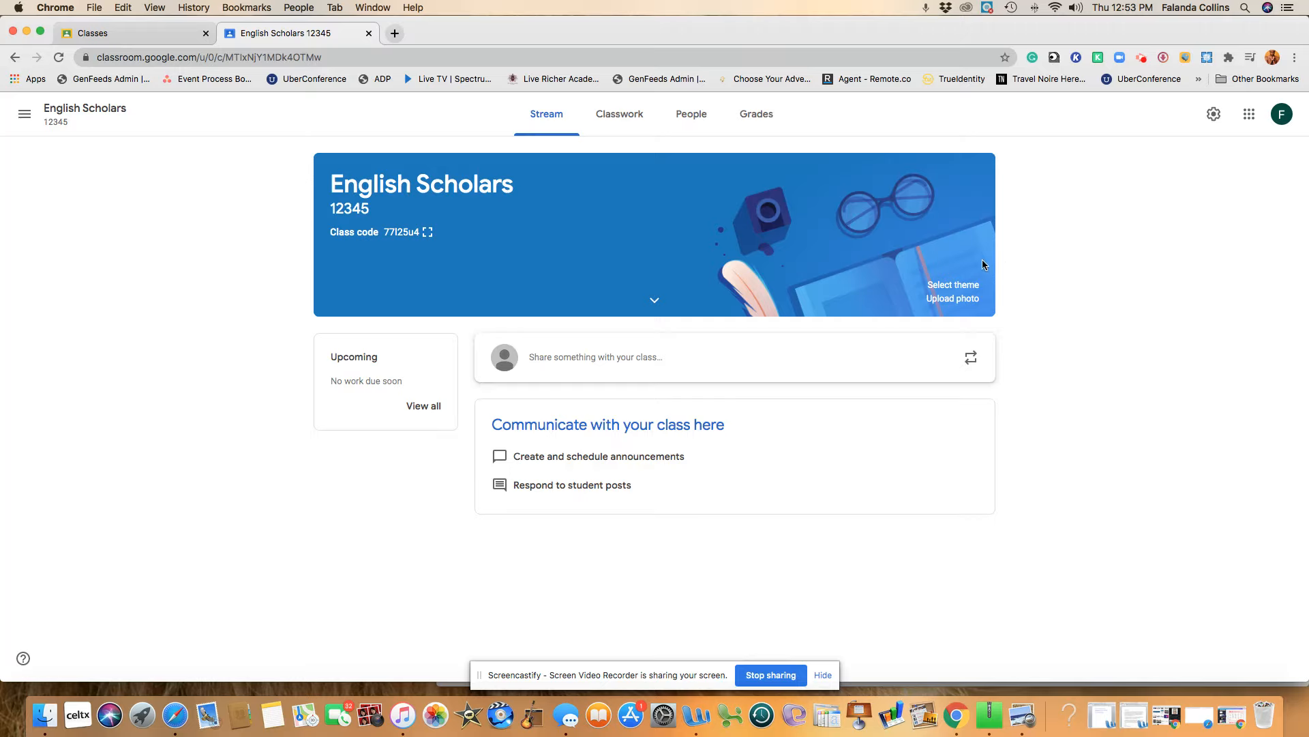
- Set the class header theme to the grey General gallery image with the tablet, phone and laptop
{"action": "left_click", "coordinate": [954, 300]}
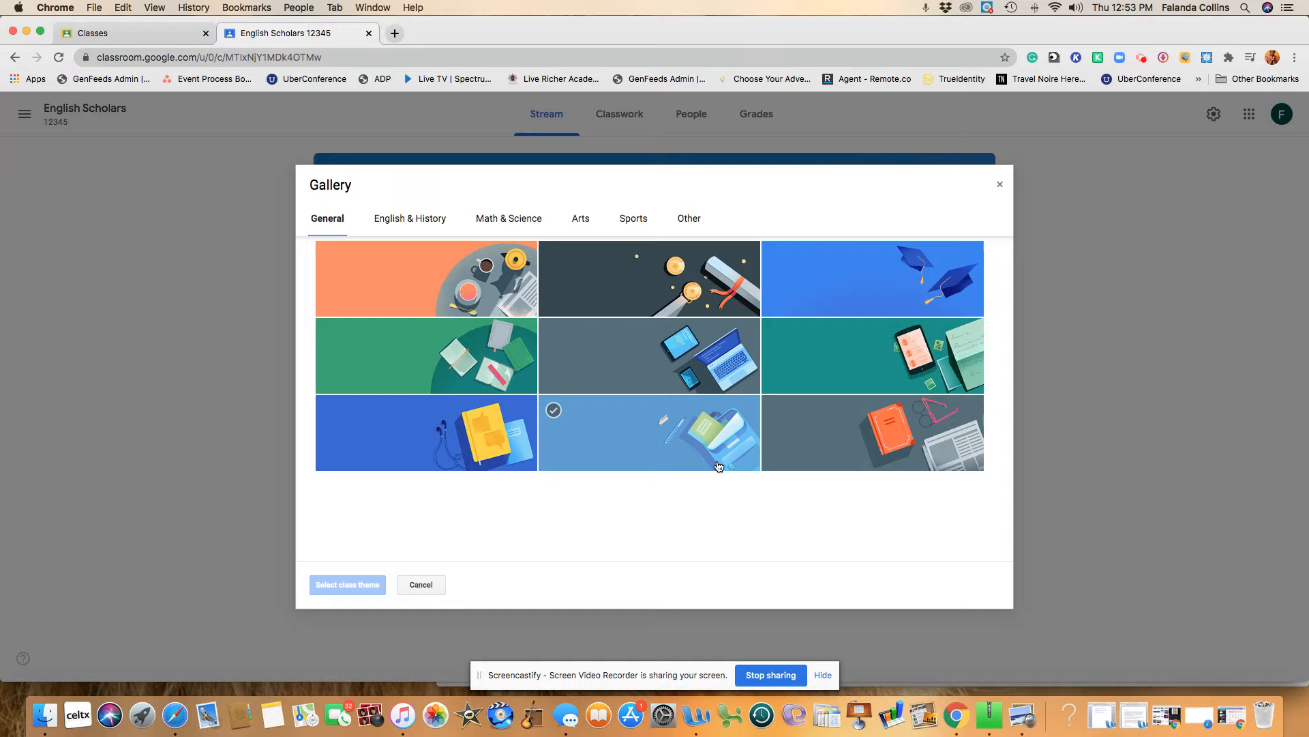
{"action": "left_click", "coordinate": [687, 372]}
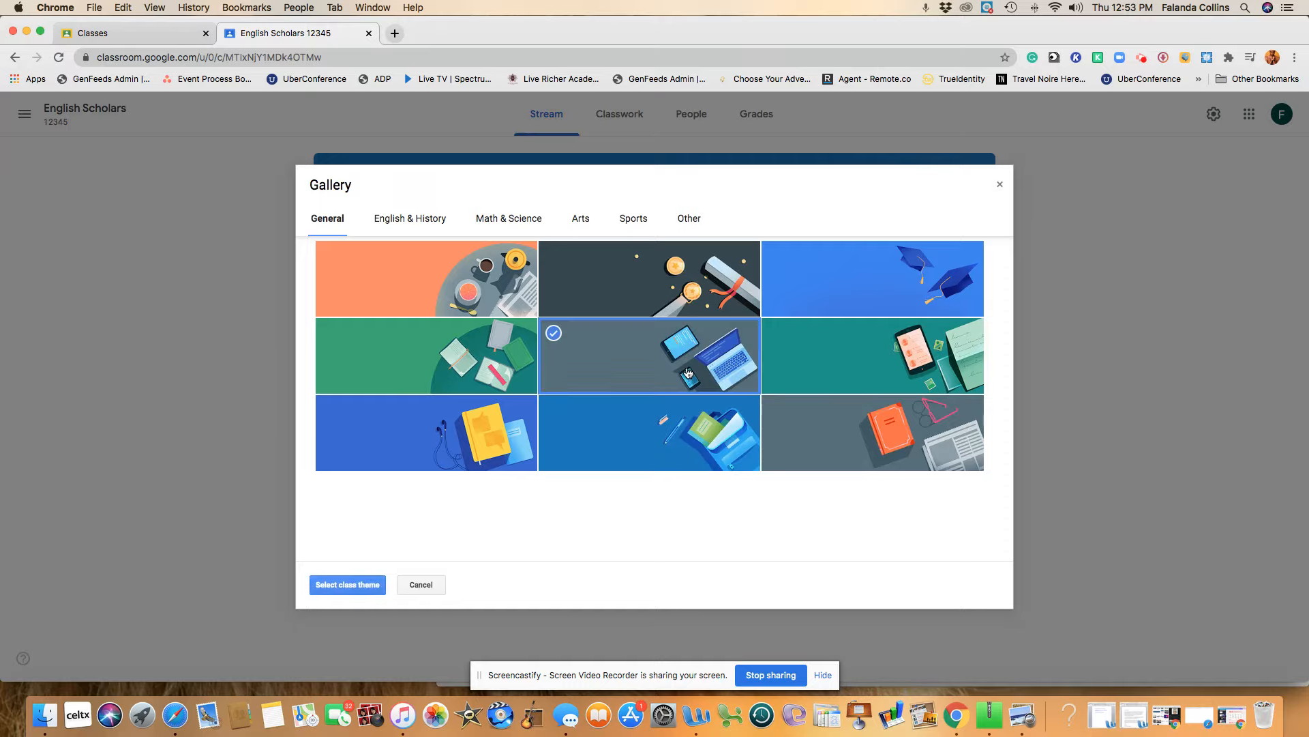
{"action": "left_click", "coordinate": [345, 588]}
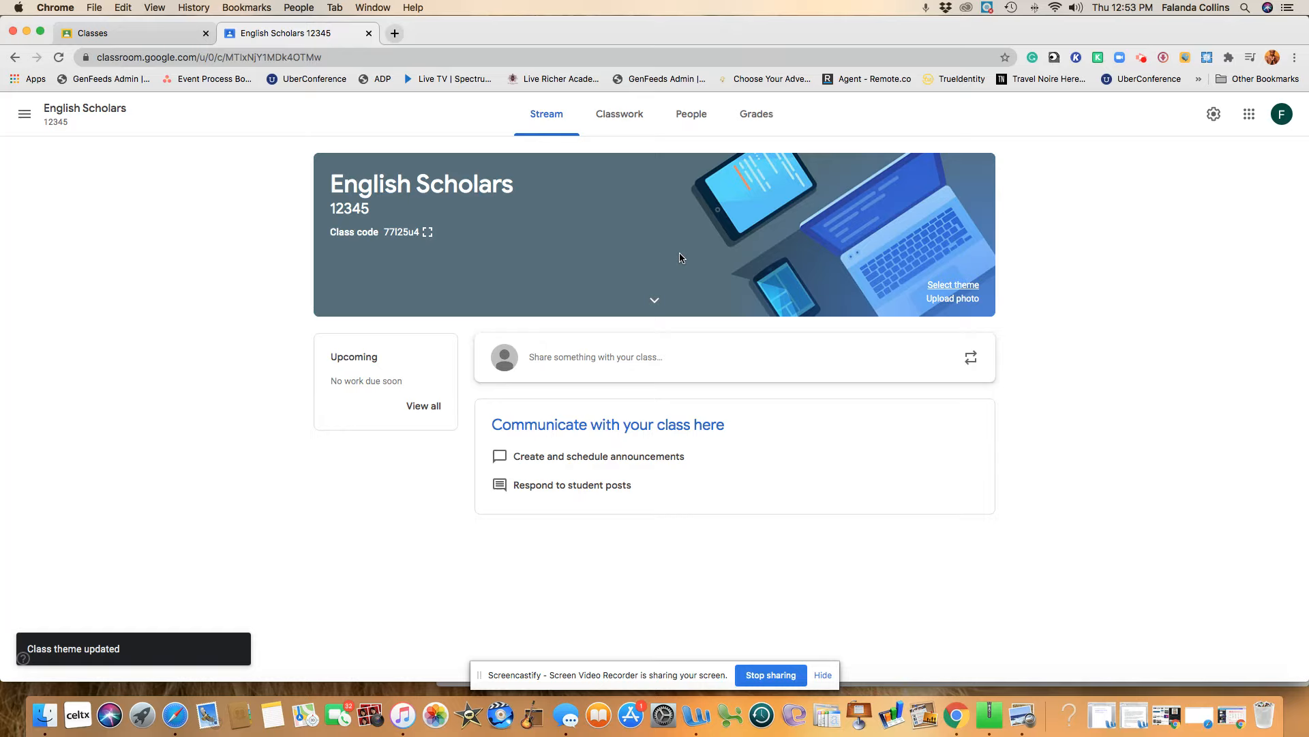
- Change the class header theme to the orange General gallery image with the coffee cup and grapefruit
{"action": "left_click", "coordinate": [970, 294]}
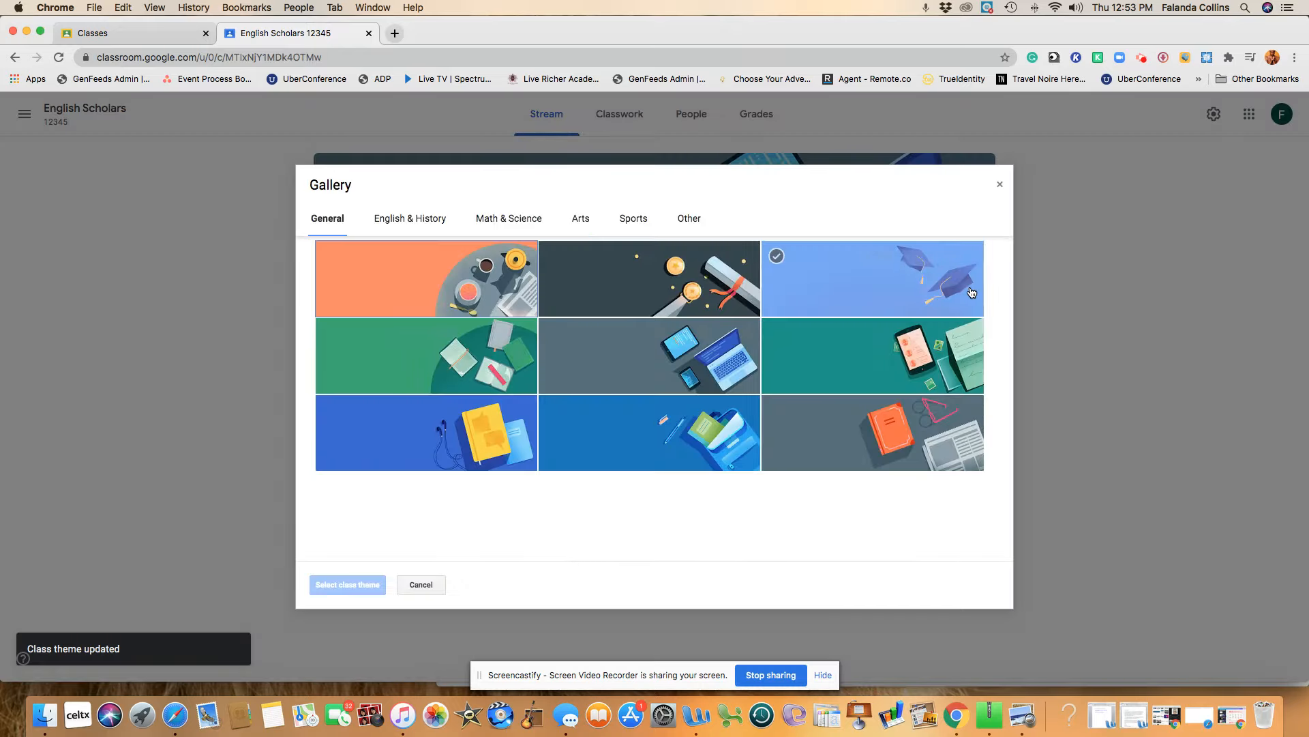
{"action": "left_click", "coordinate": [377, 275]}
{"action": "left_click", "coordinate": [332, 586]}
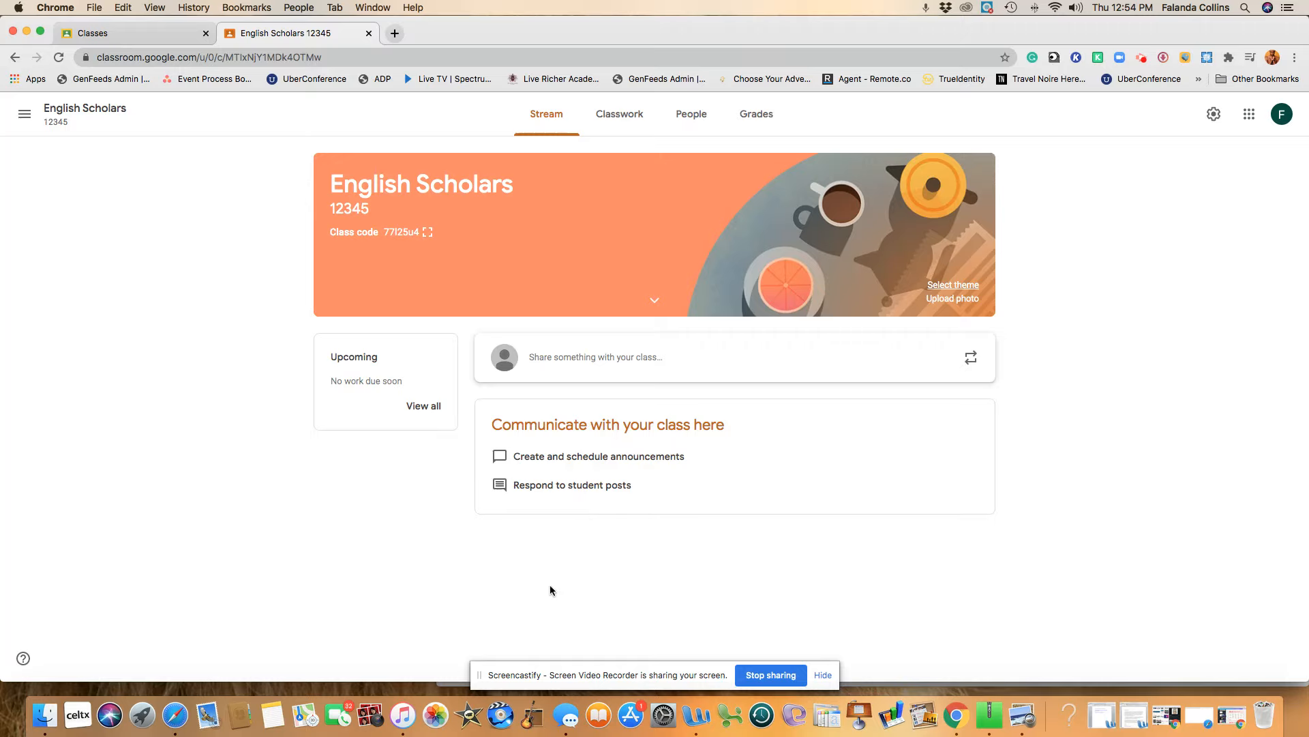
{"action": "left_click_drag", "start_coordinate": [570, 585], "coordinate": [697, 165]}
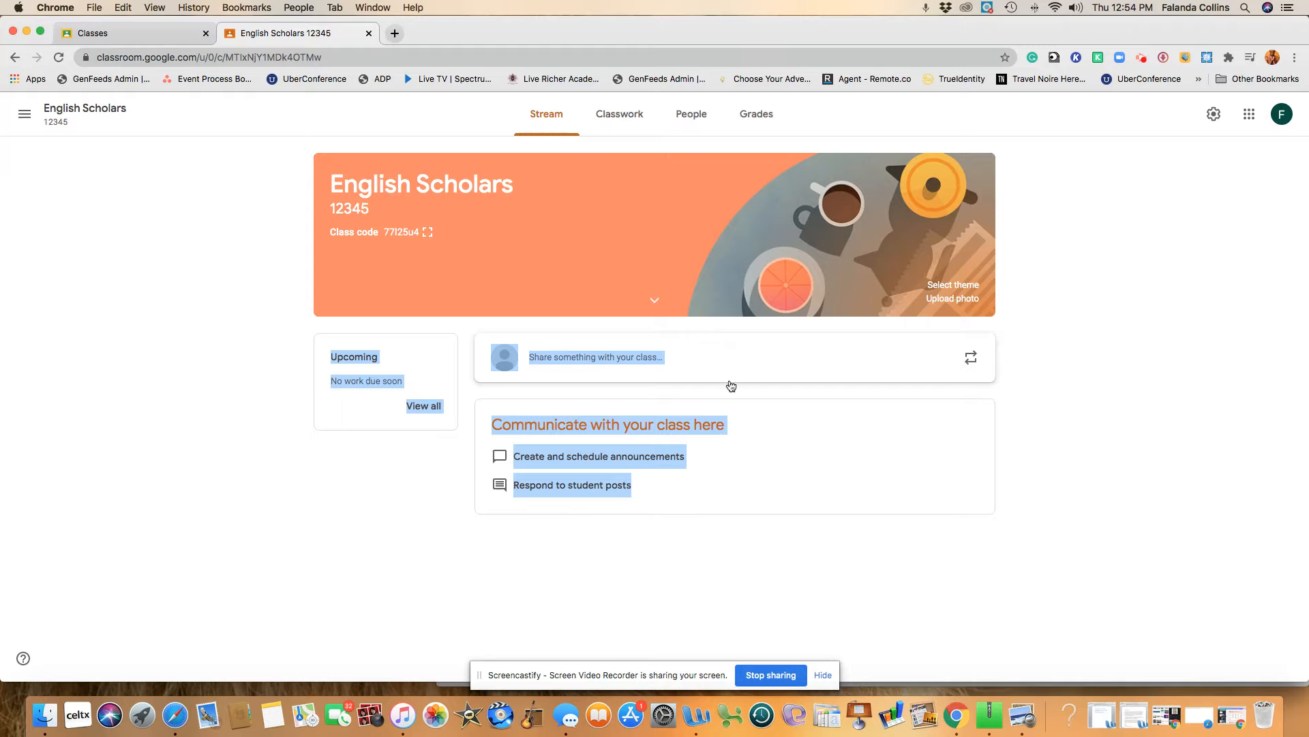
{"action": "left_click", "coordinate": [828, 531]}
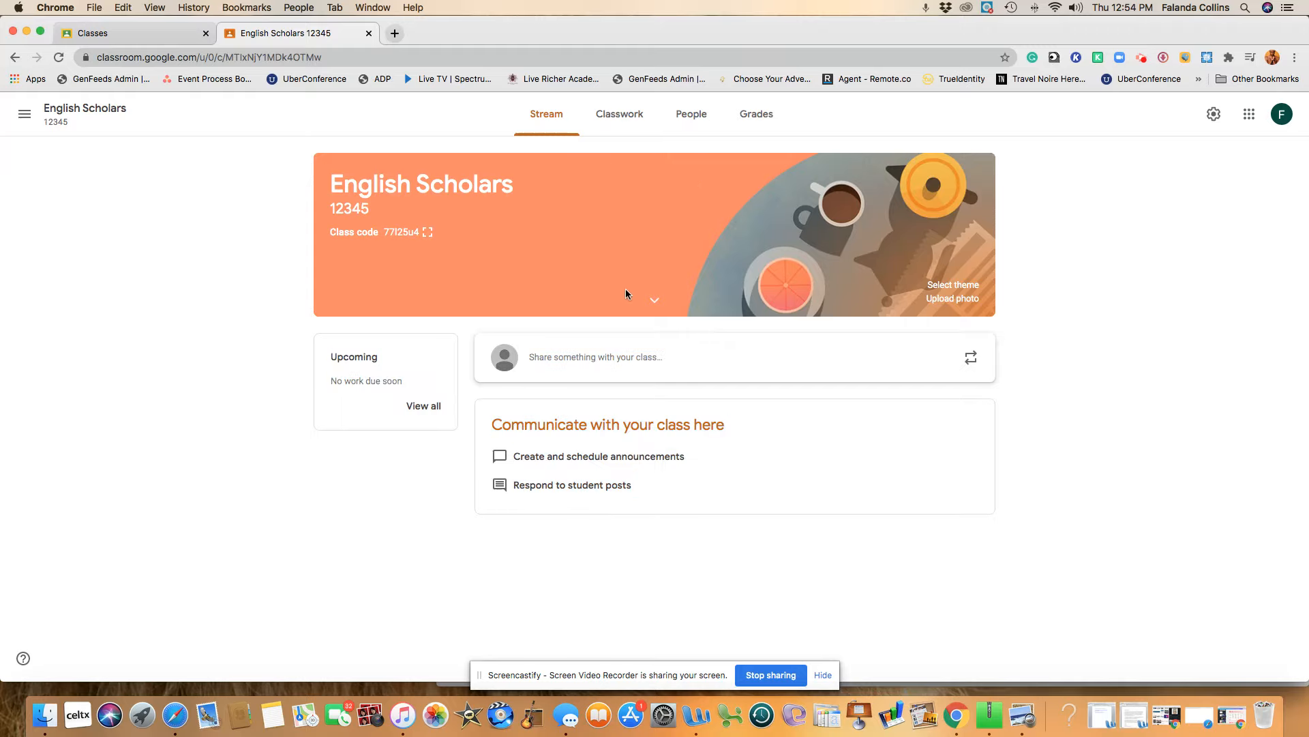
- Start a stream post for all students with the text "Welcome! I am excited to work with you this year and we are"
{"action": "left_click", "coordinate": [573, 362]}
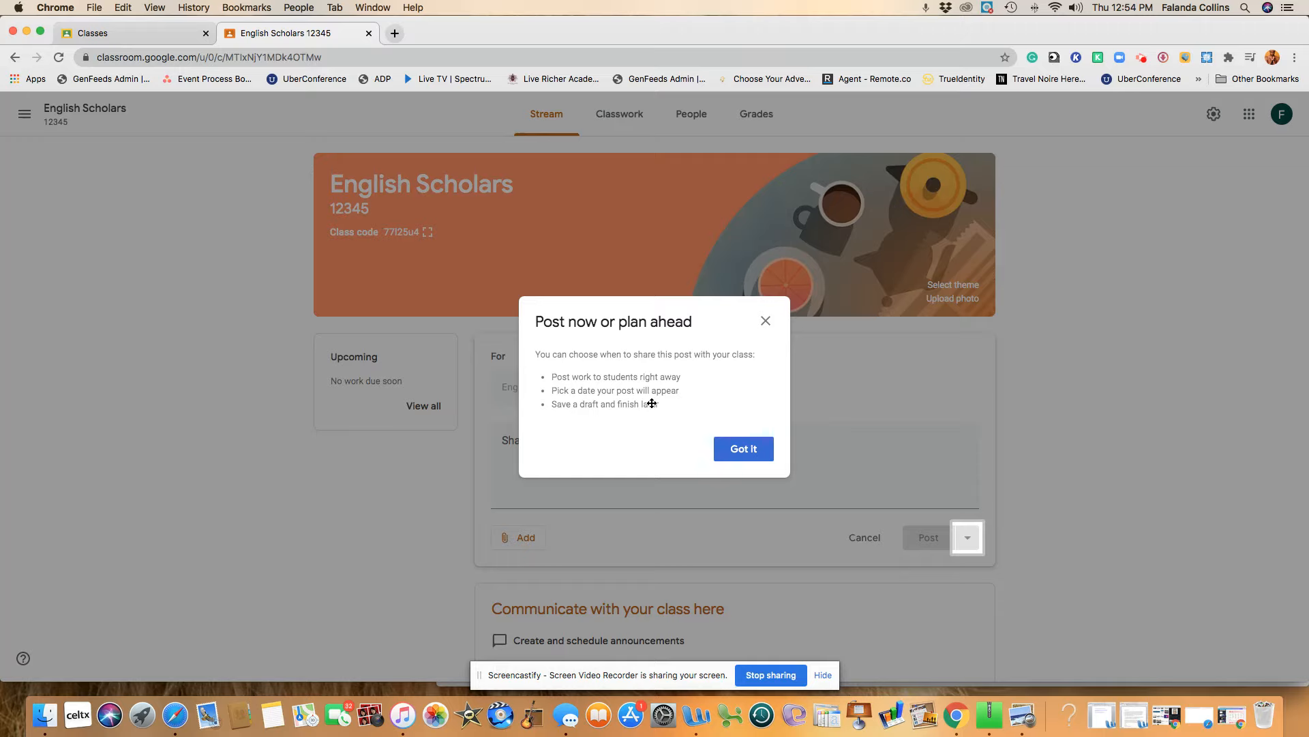
{"action": "left_click", "coordinate": [745, 451]}
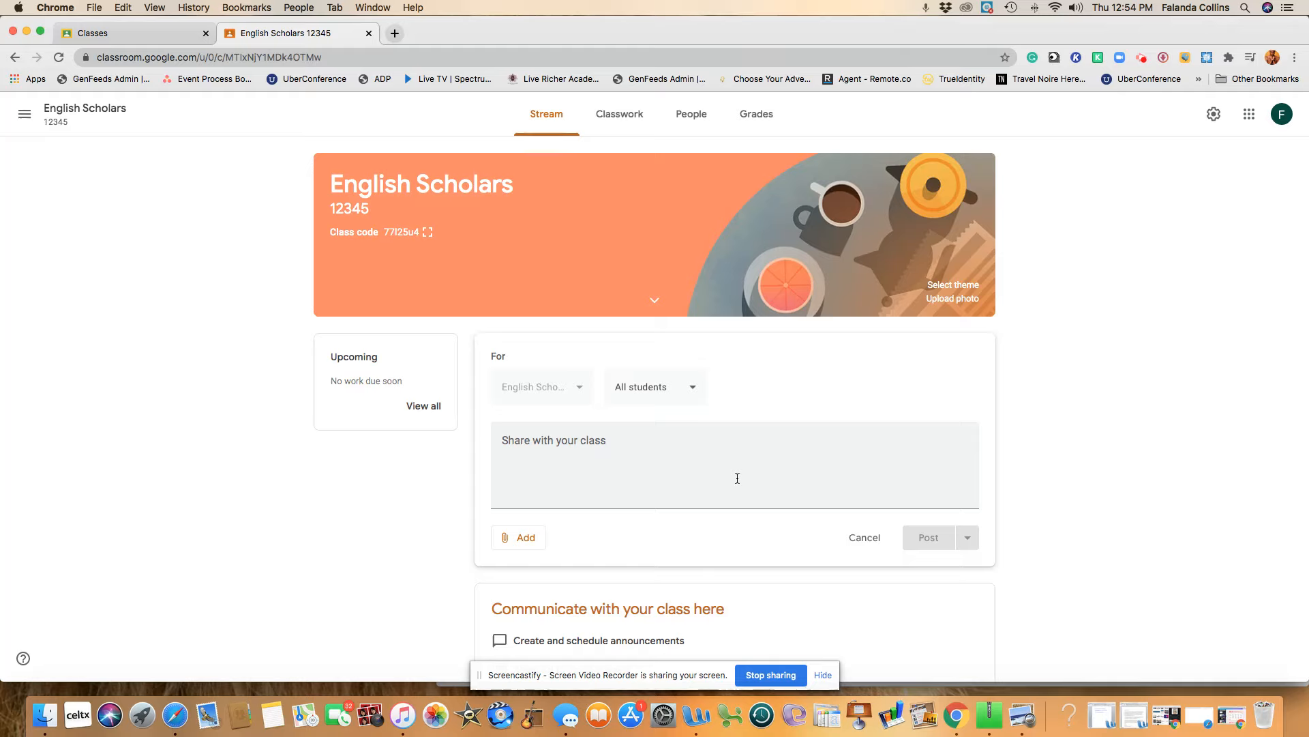
{"action": "left_click", "coordinate": [665, 399]}
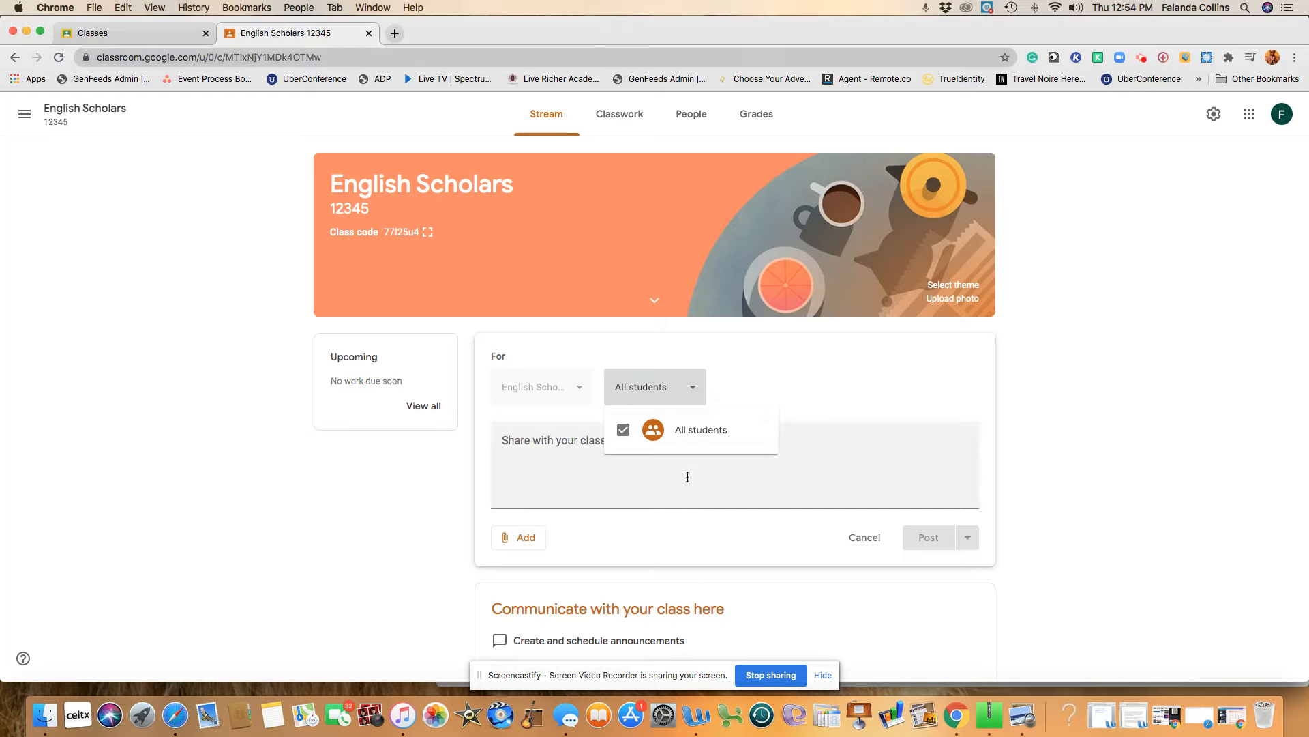
{"action": "left_click", "coordinate": [779, 384]}
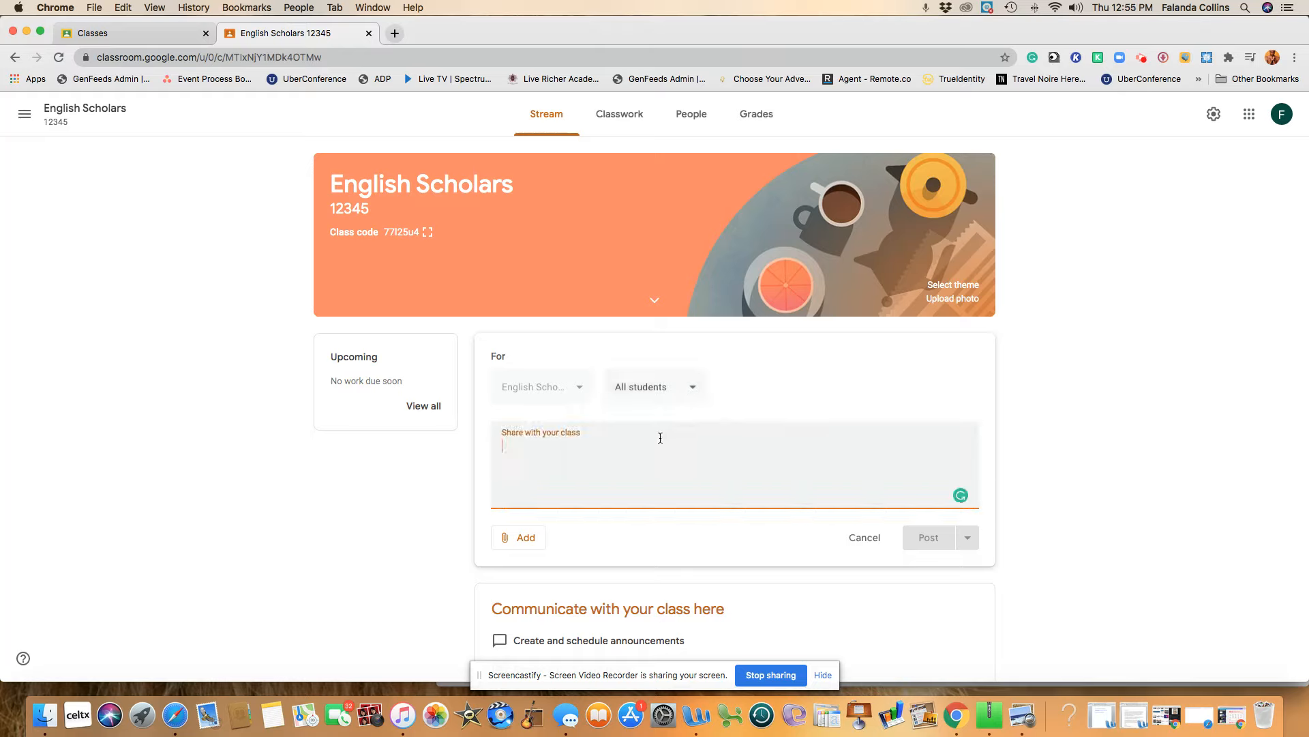
{"action": "type", "text": "Welcome"}
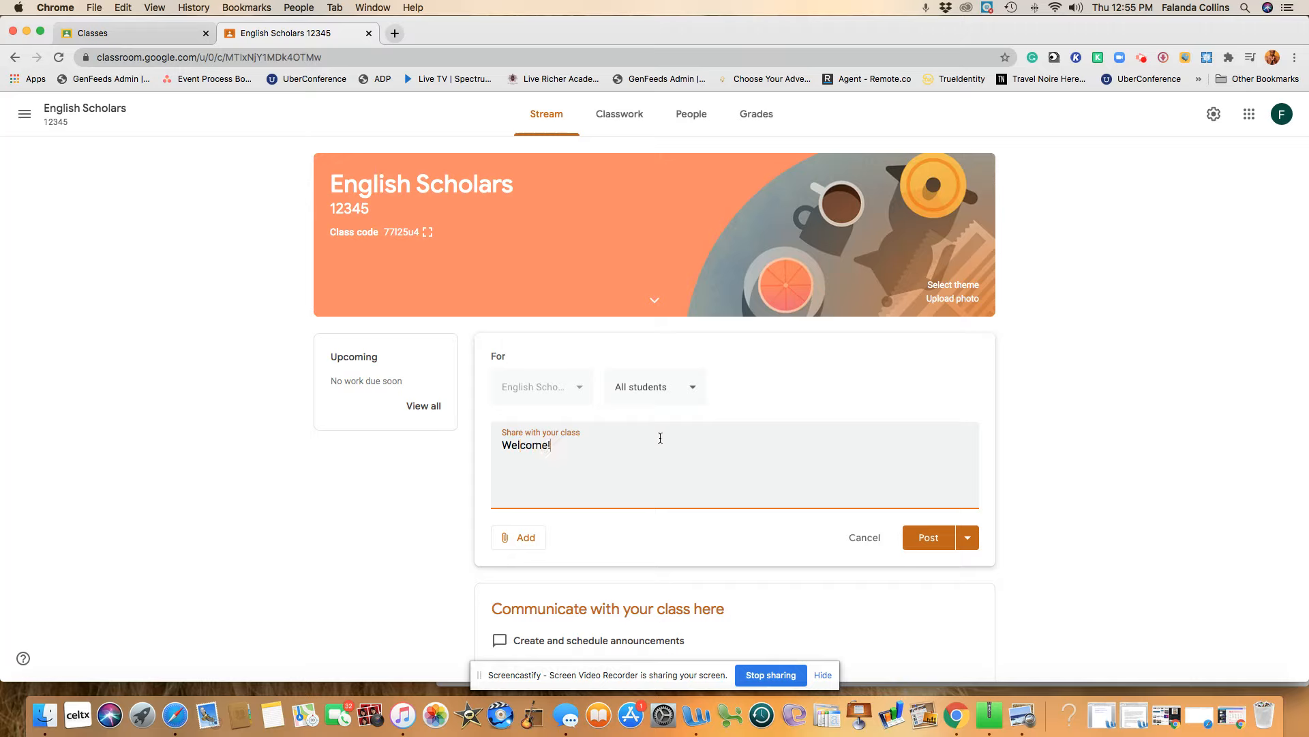
{"action": "type", "text": "! I am excited to work with you this year and wei"}
{"action": "key", "text": "BackSpace"}
{"action": "type", "text": "are"}
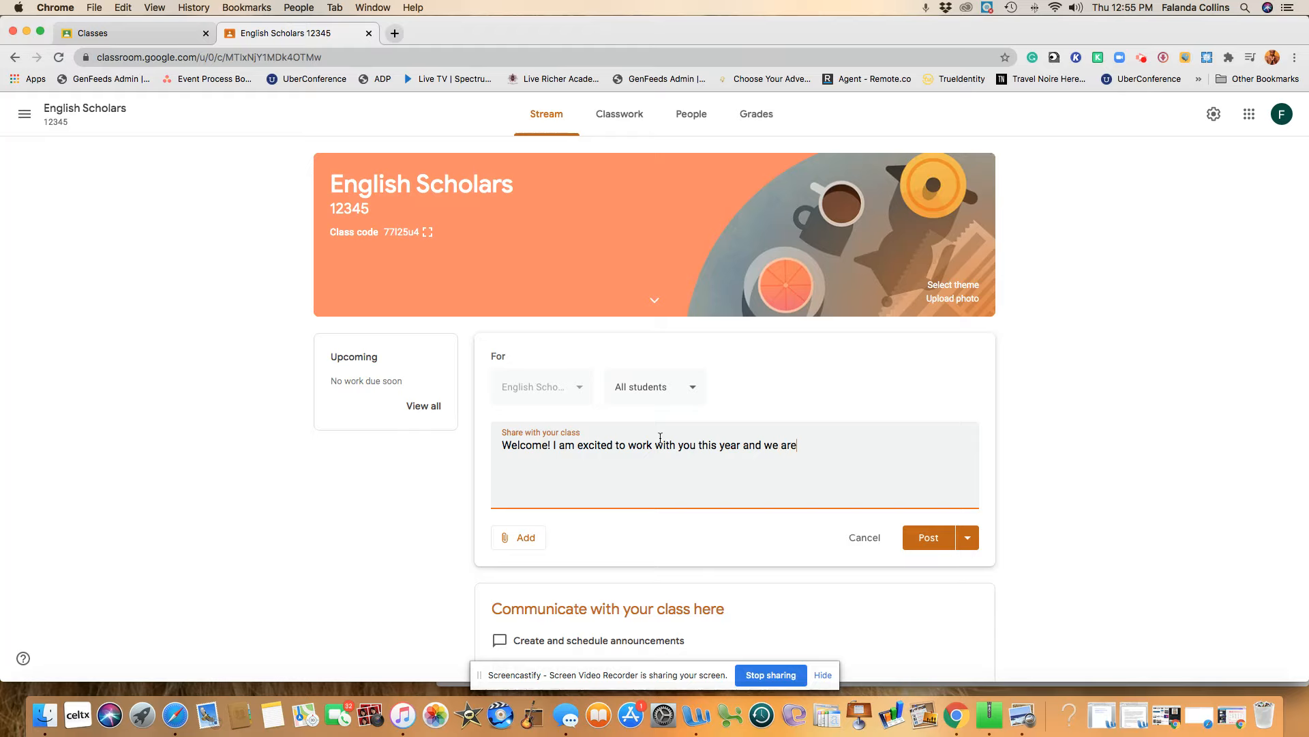
- Continue the post with "going to have loads of fun. I am looking forward to hearing how you have adjusted to our new normal."
{"action": "type", "text": " going to have loads of fun. I am looking forward to hearing"}
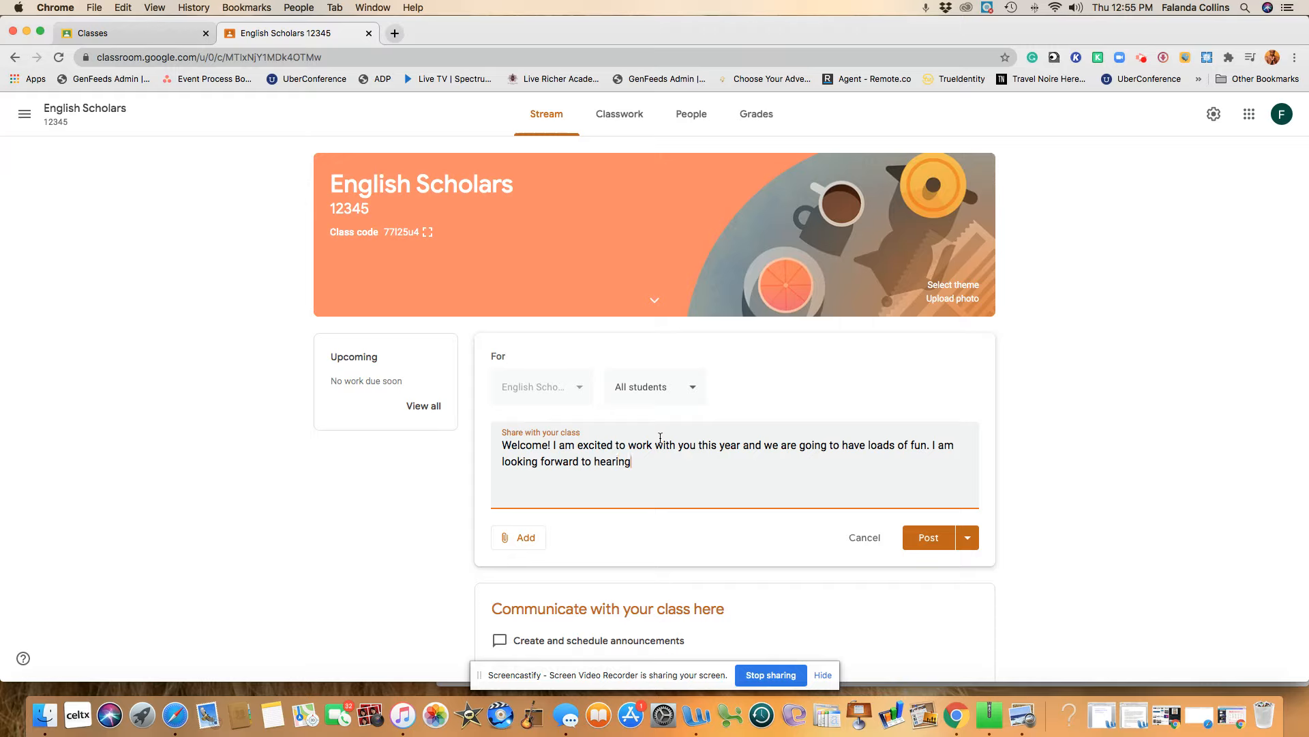
{"action": "type", "text": " how you have adjusted to our new normal."}
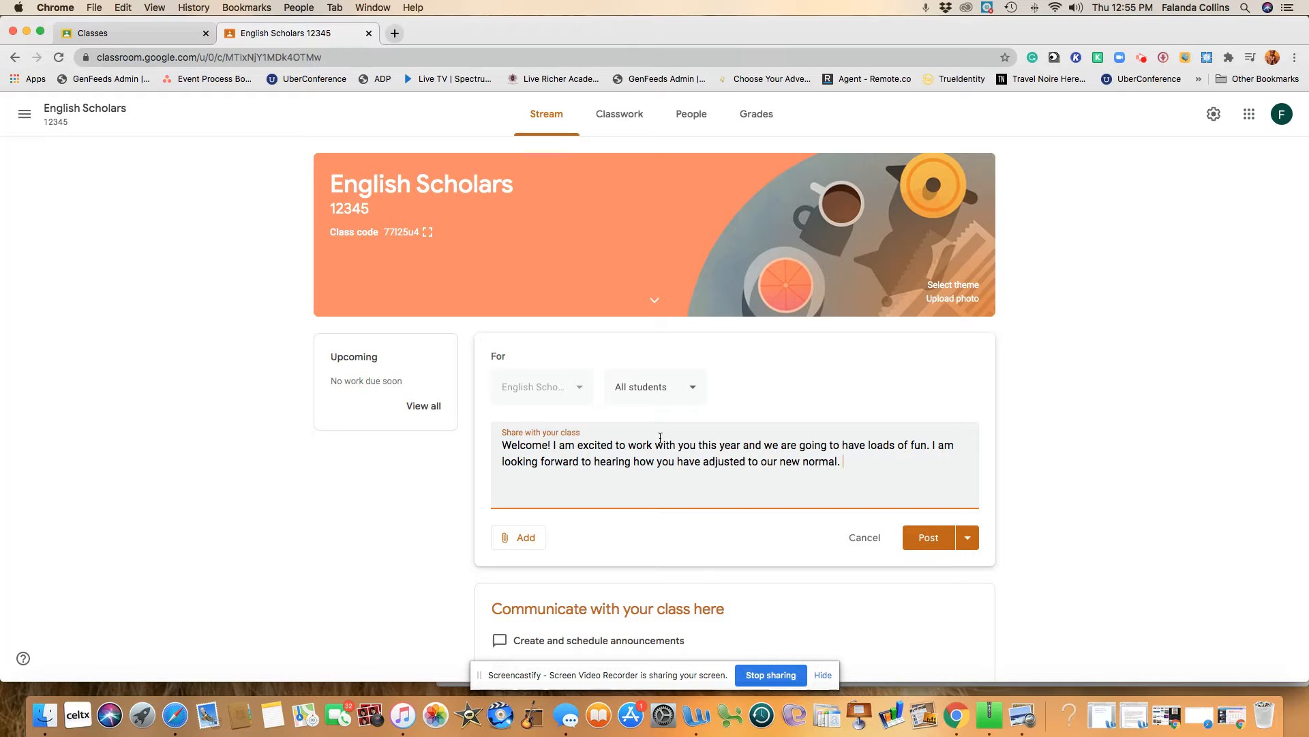
- Search YouTube for "inspirational video" and attach "WHEN THINGS GET HARD - Powerful Motivational Video" to the post
{"action": "left_click", "coordinate": [527, 543]}
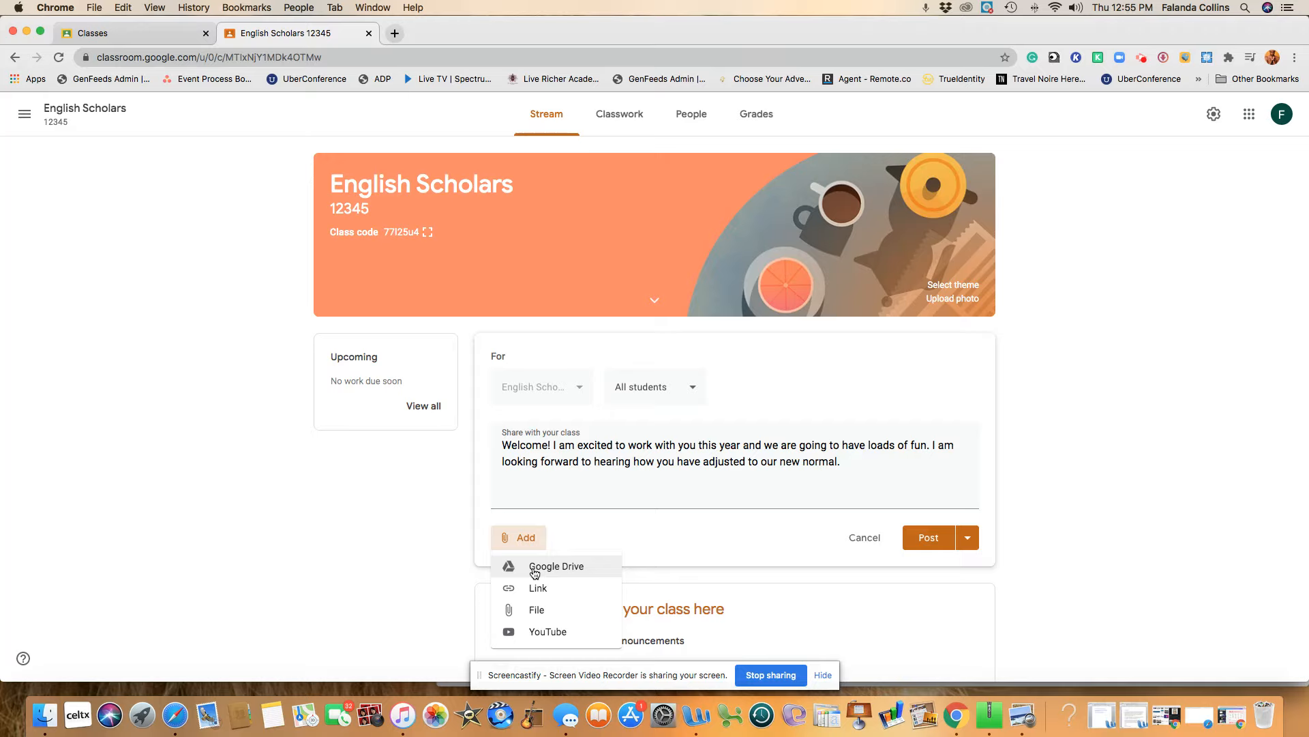
{"action": "left_click", "coordinate": [538, 636]}
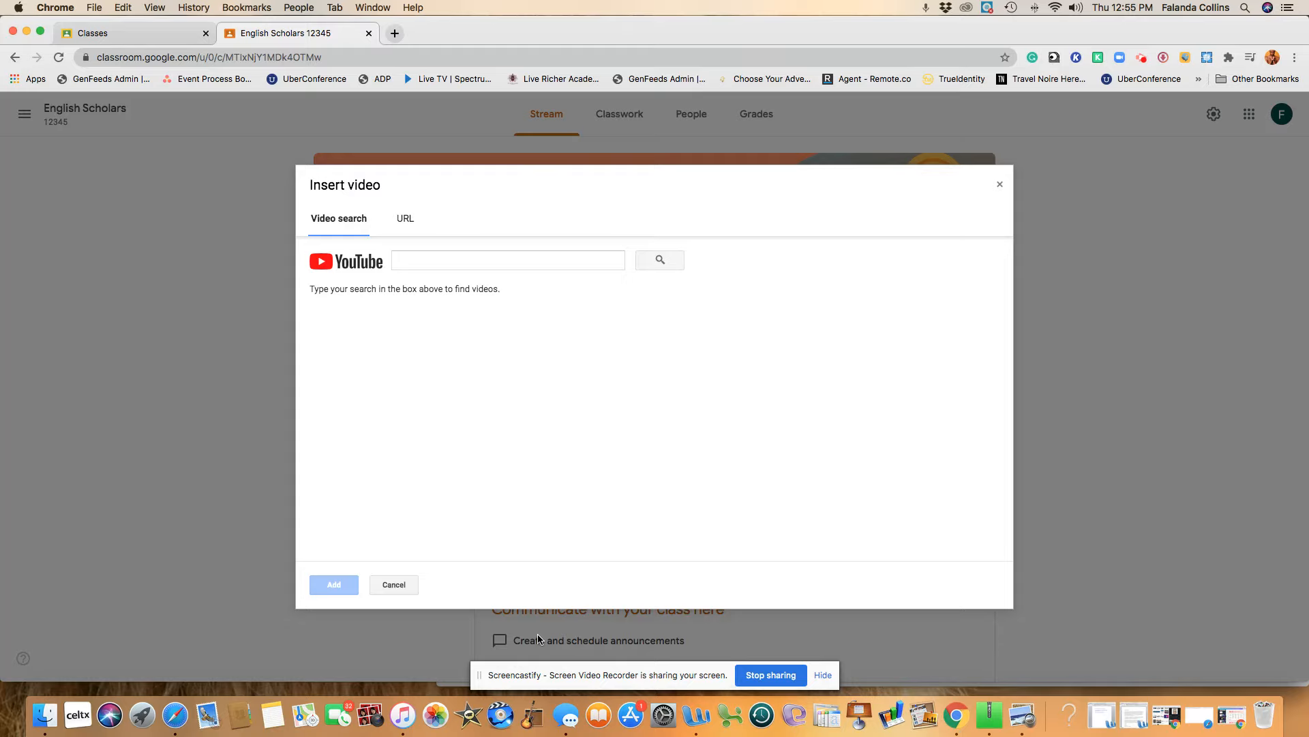
{"action": "left_click", "coordinate": [445, 263]}
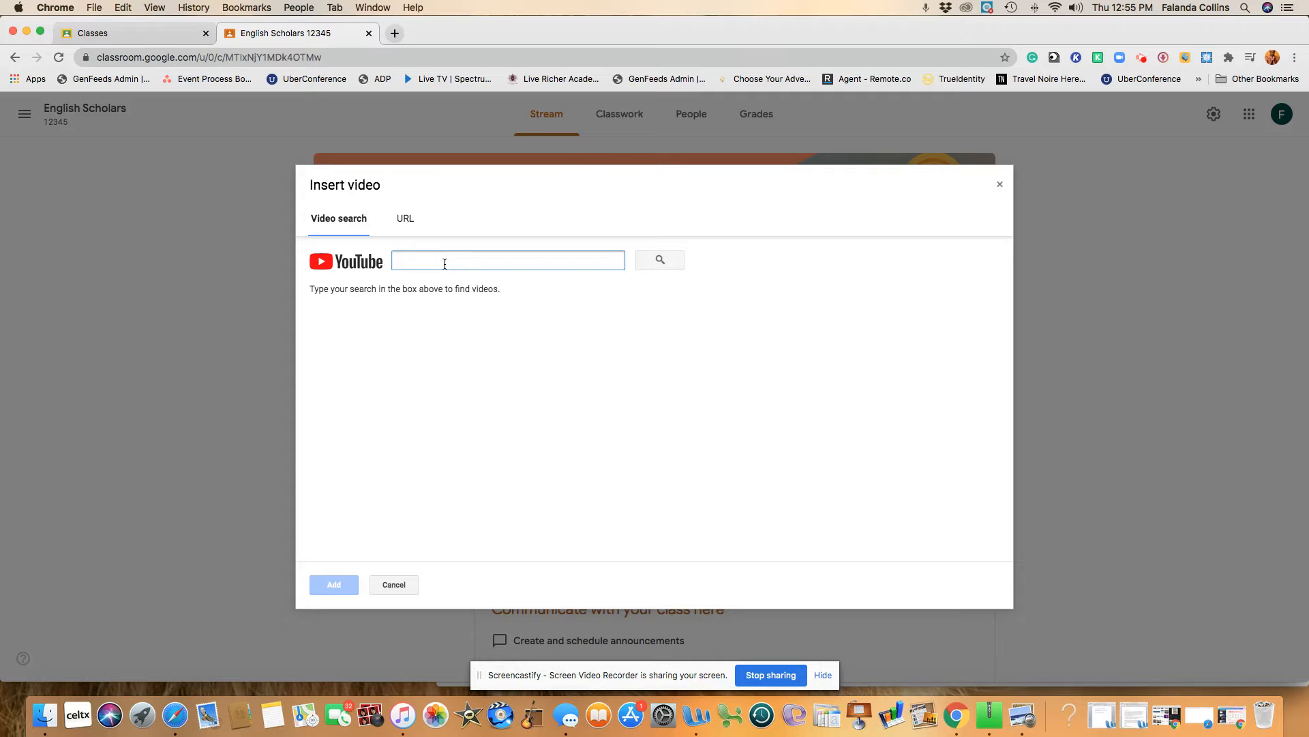
{"action": "type", "text": "inspirational v"}
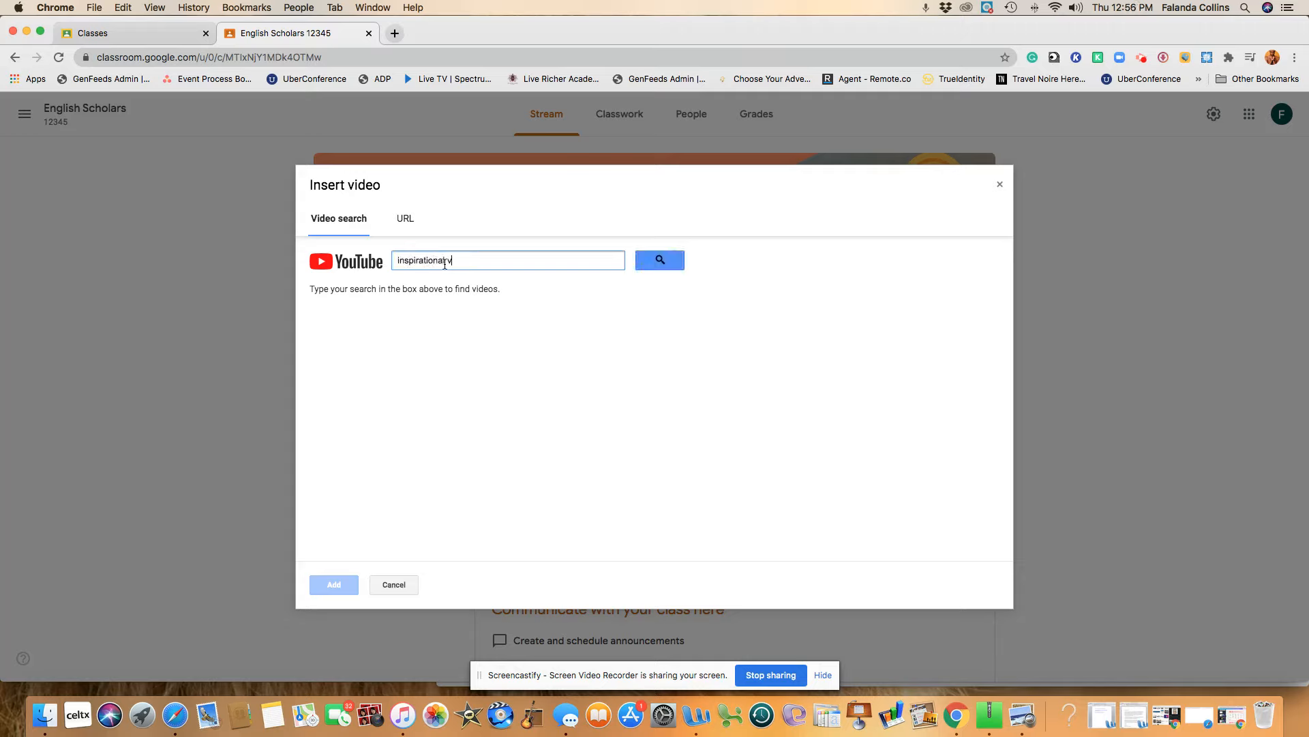
{"action": "type", "text": "ideo"}
{"action": "left_click", "coordinate": [645, 263]}
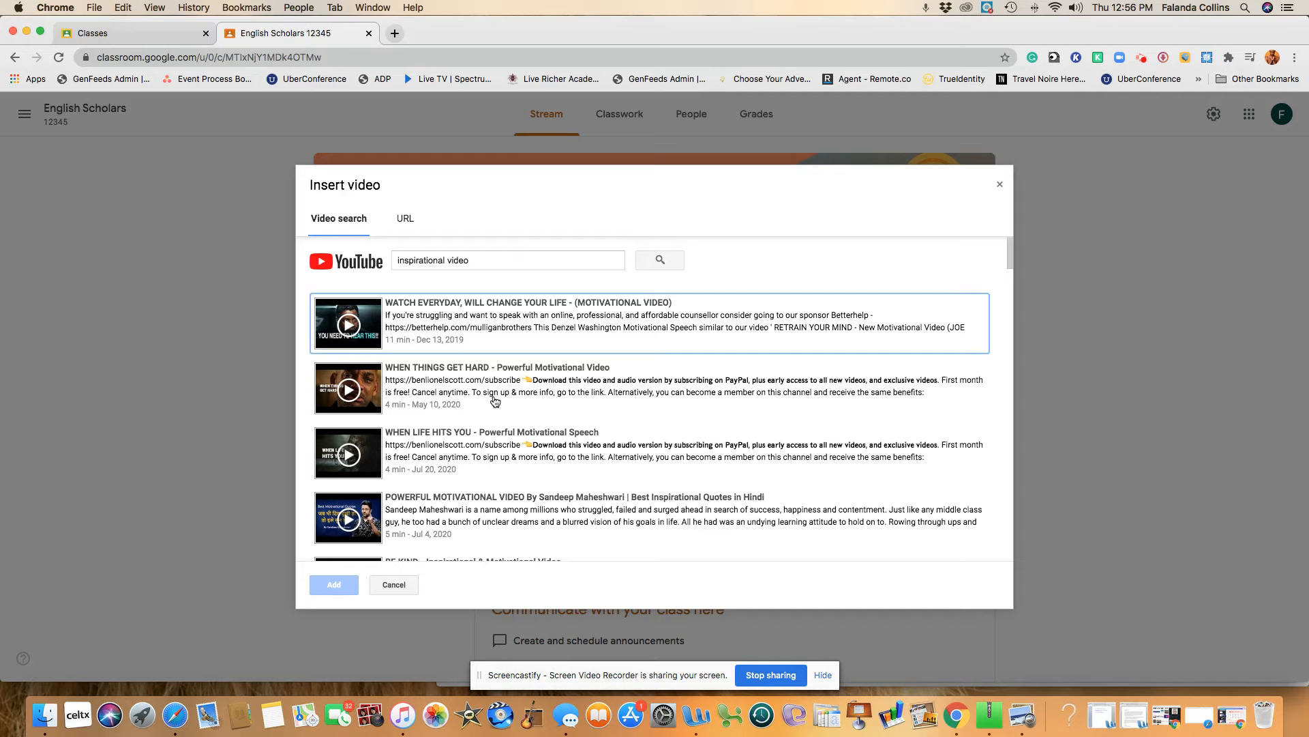
{"action": "left_click", "coordinate": [435, 378]}
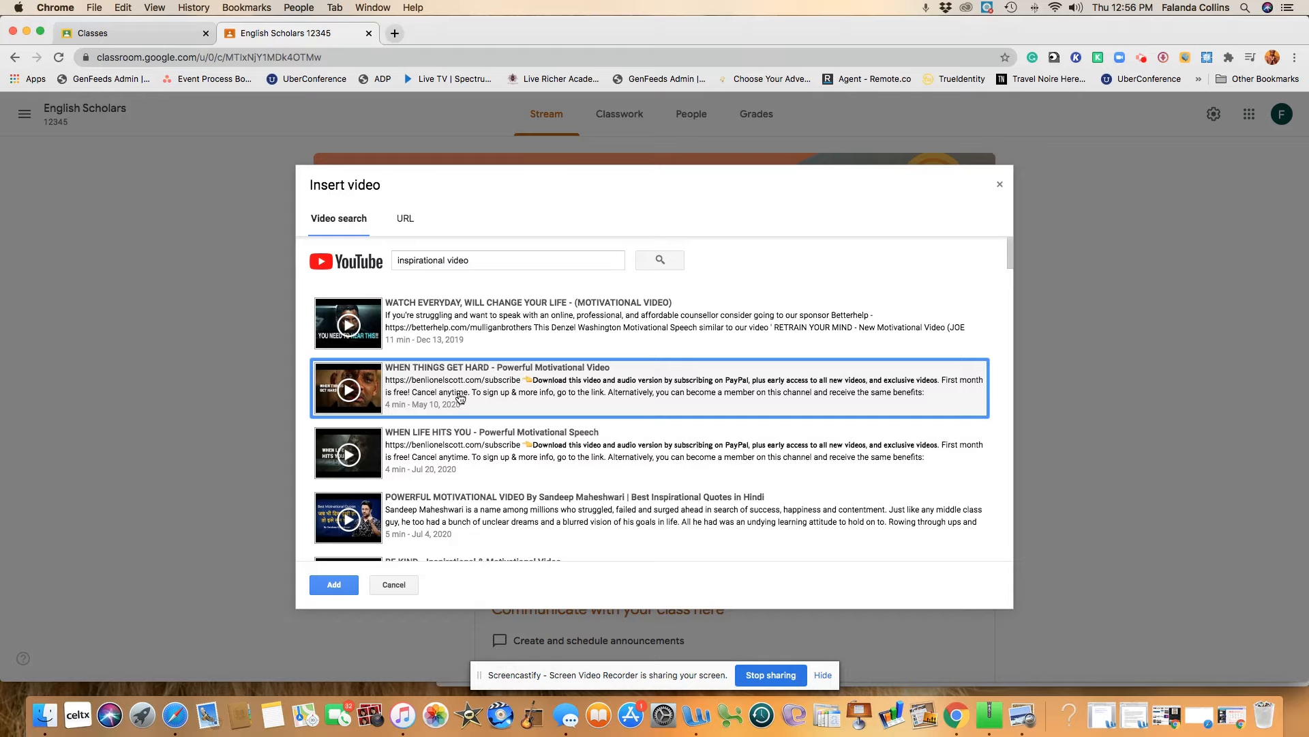
{"action": "left_click", "coordinate": [333, 584]}
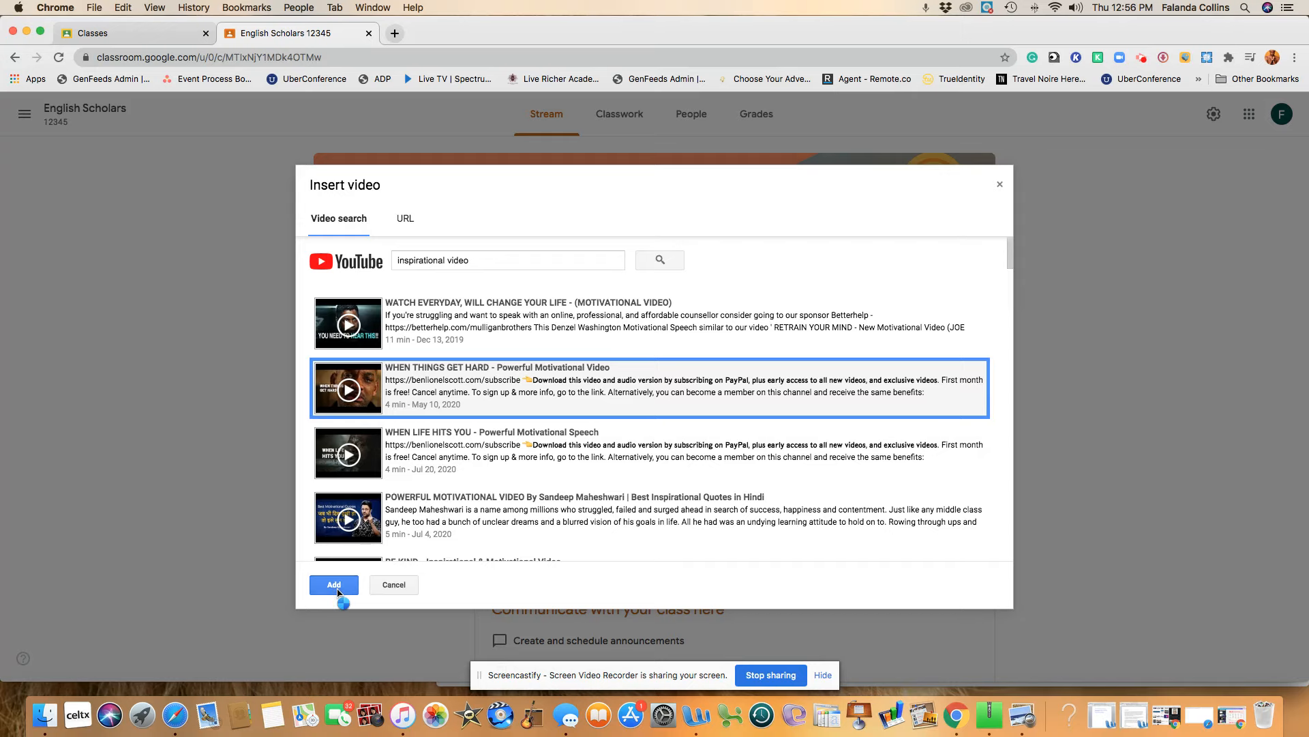
- End the post with "Please view the video I attached to this post and prepare to discuss it during our virtual discussion tomorrow."
{"action": "left_click", "coordinate": [850, 468]}
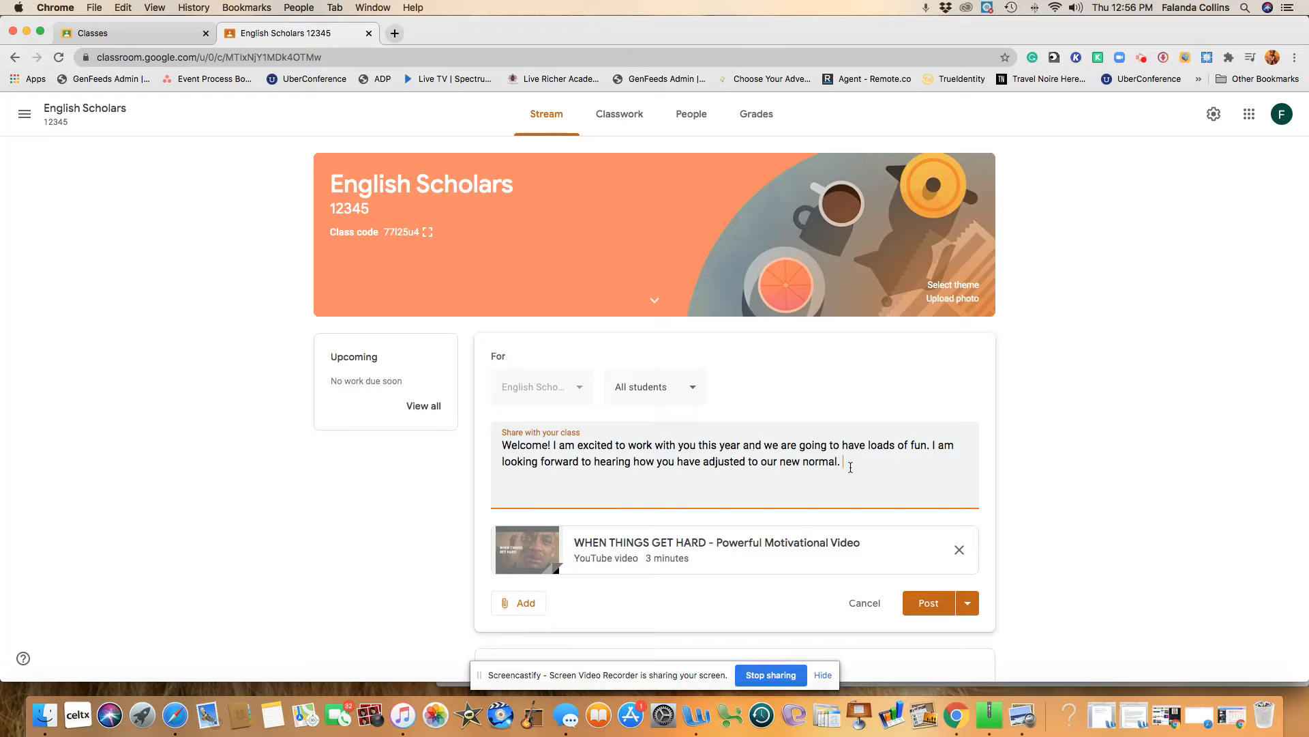
{"action": "type", "text": "Please vid"}
{"action": "key", "text": "BackSpace"}
{"action": "type", "text": "ew the video I attached to t"}
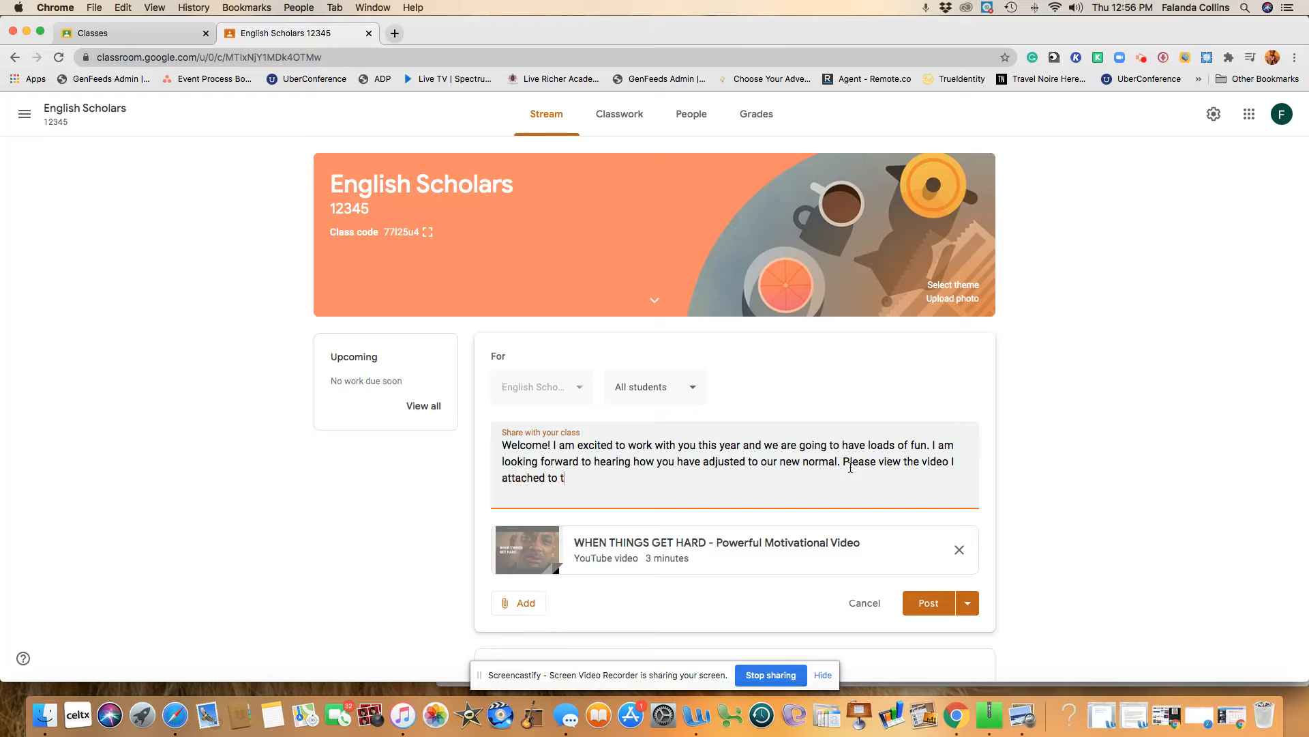
{"action": "type", "text": "his post and prepare to discuss it during our vir"}
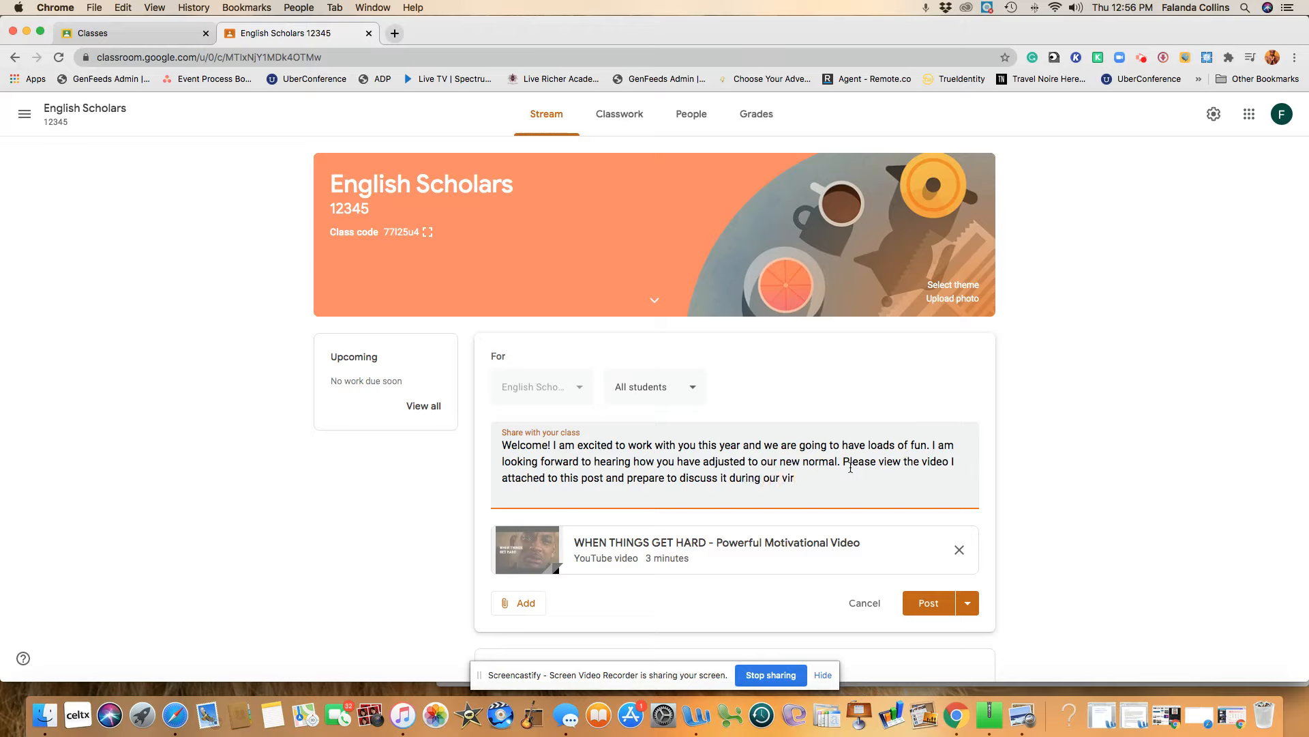
{"action": "type", "text": "tual discussion tomorrow."}
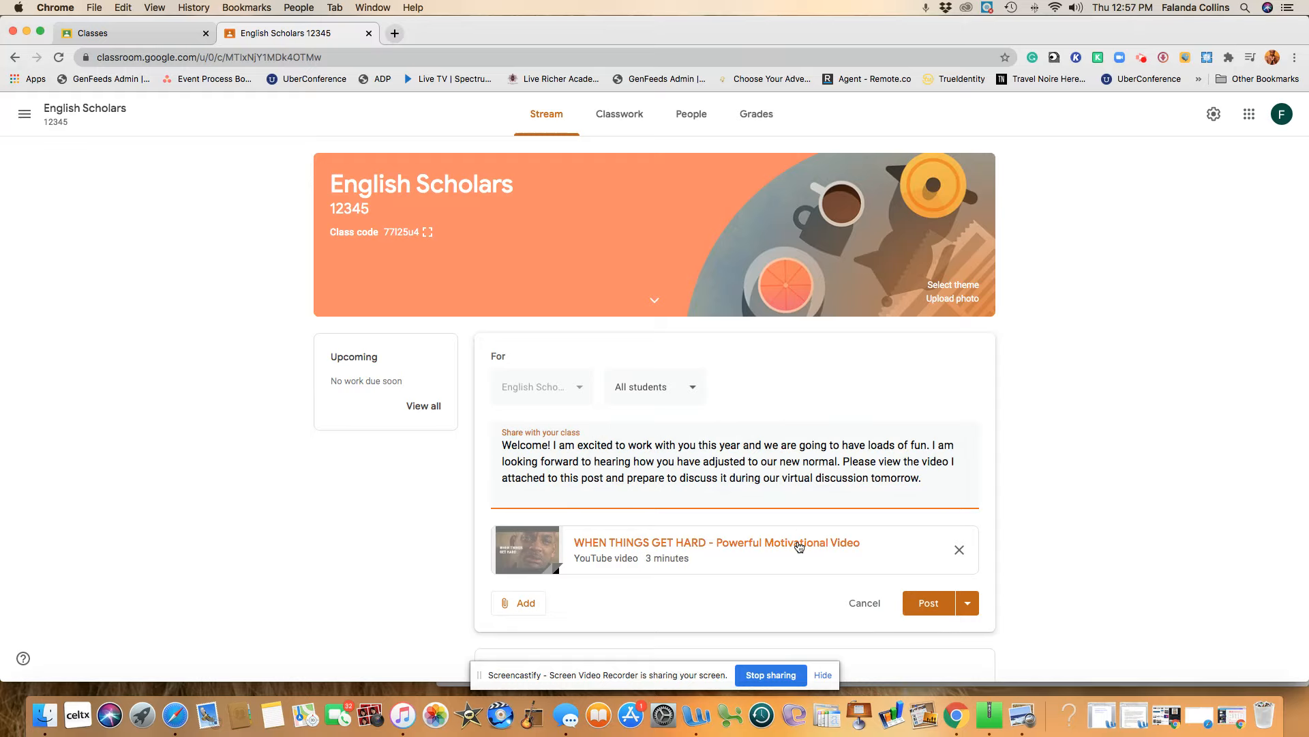
{"action": "scroll", "coordinate": [924, 535], "scroll_direction": "down", "scroll_amount": 2}
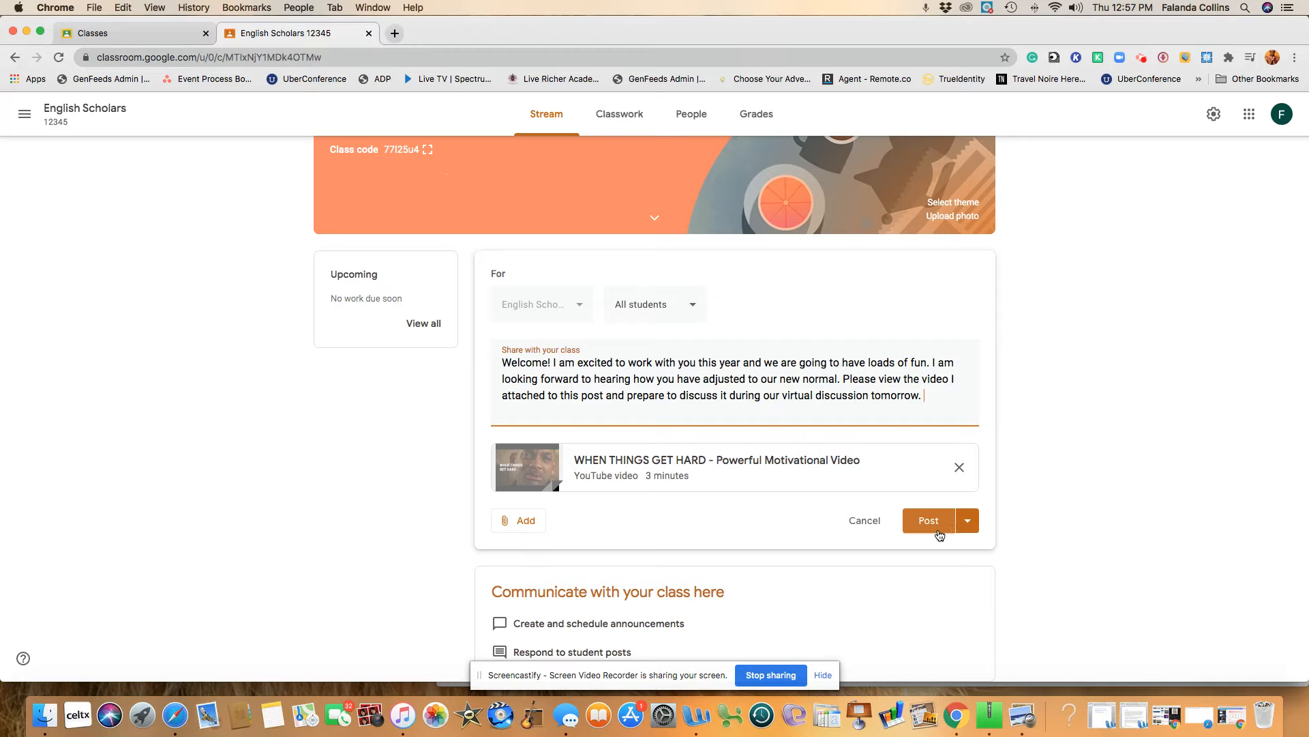
- Review the date and time options for scheduling the announcement, and close them without scheduling the post
{"action": "left_click", "coordinate": [967, 524]}
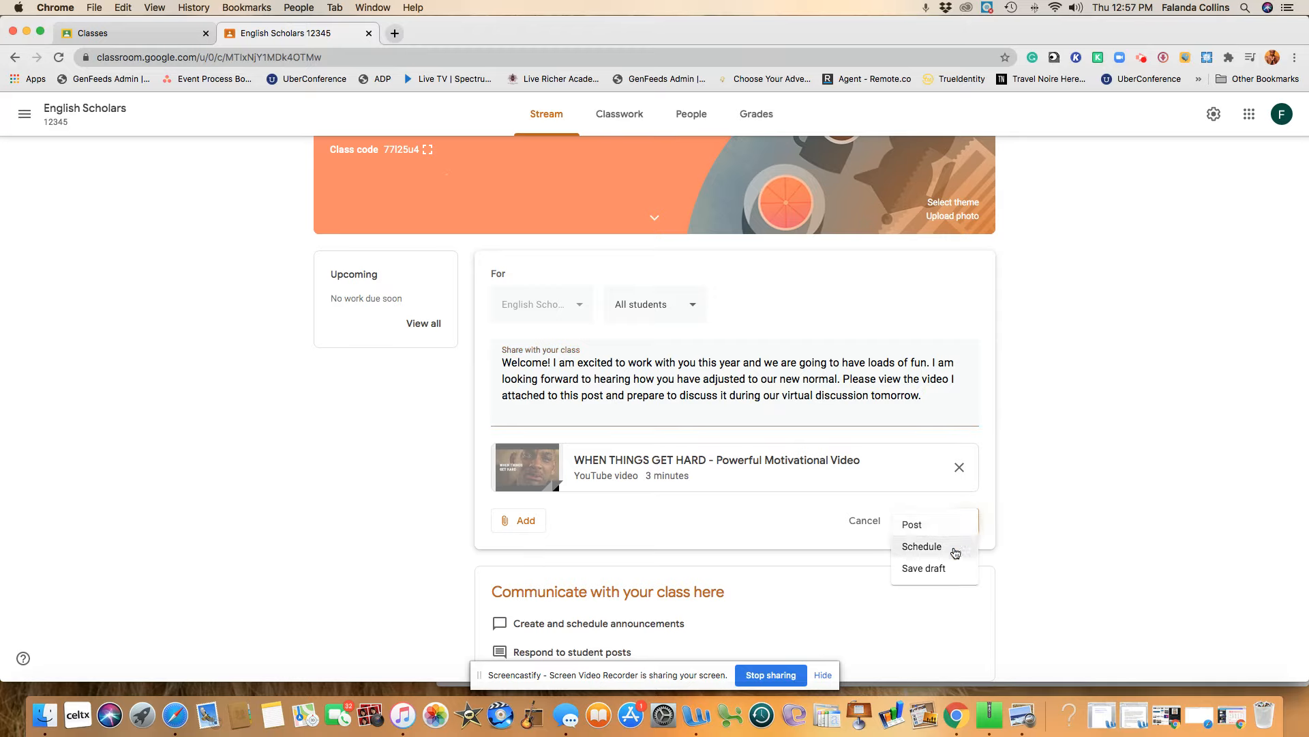
{"action": "left_click", "coordinate": [955, 548]}
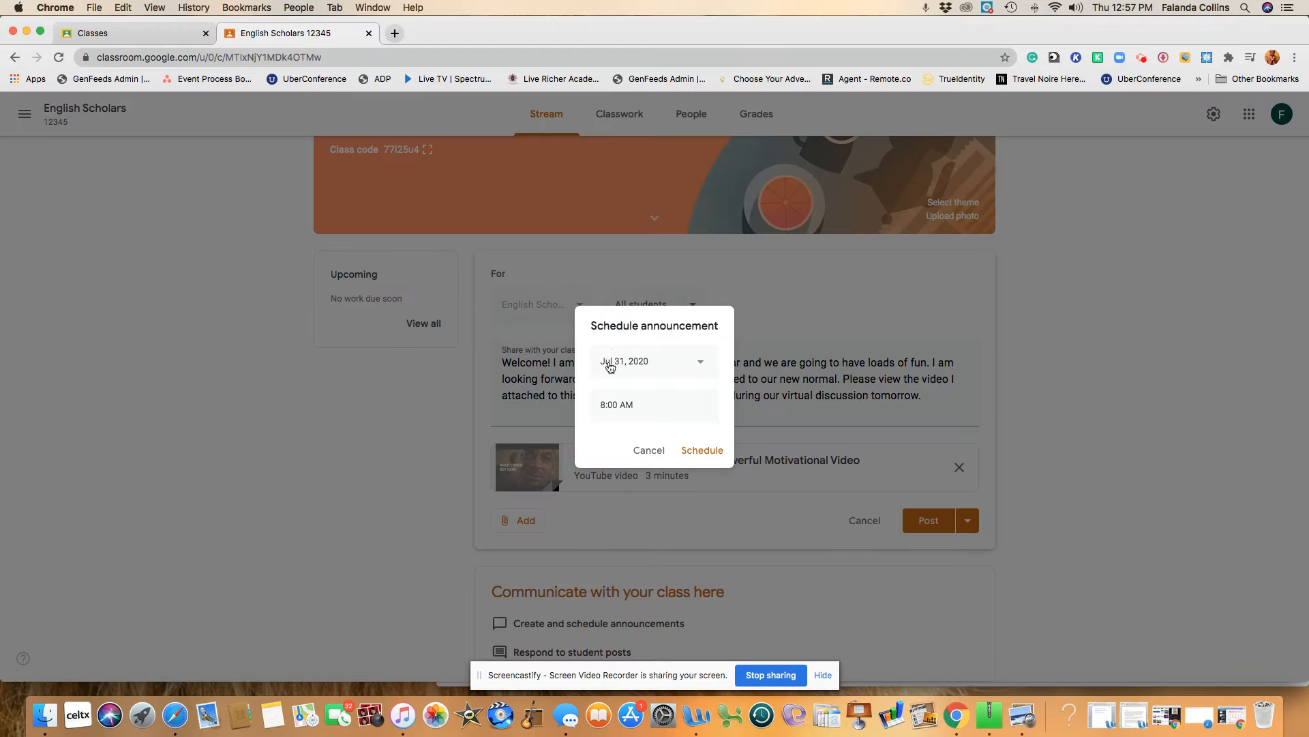
{"action": "left_click", "coordinate": [702, 366]}
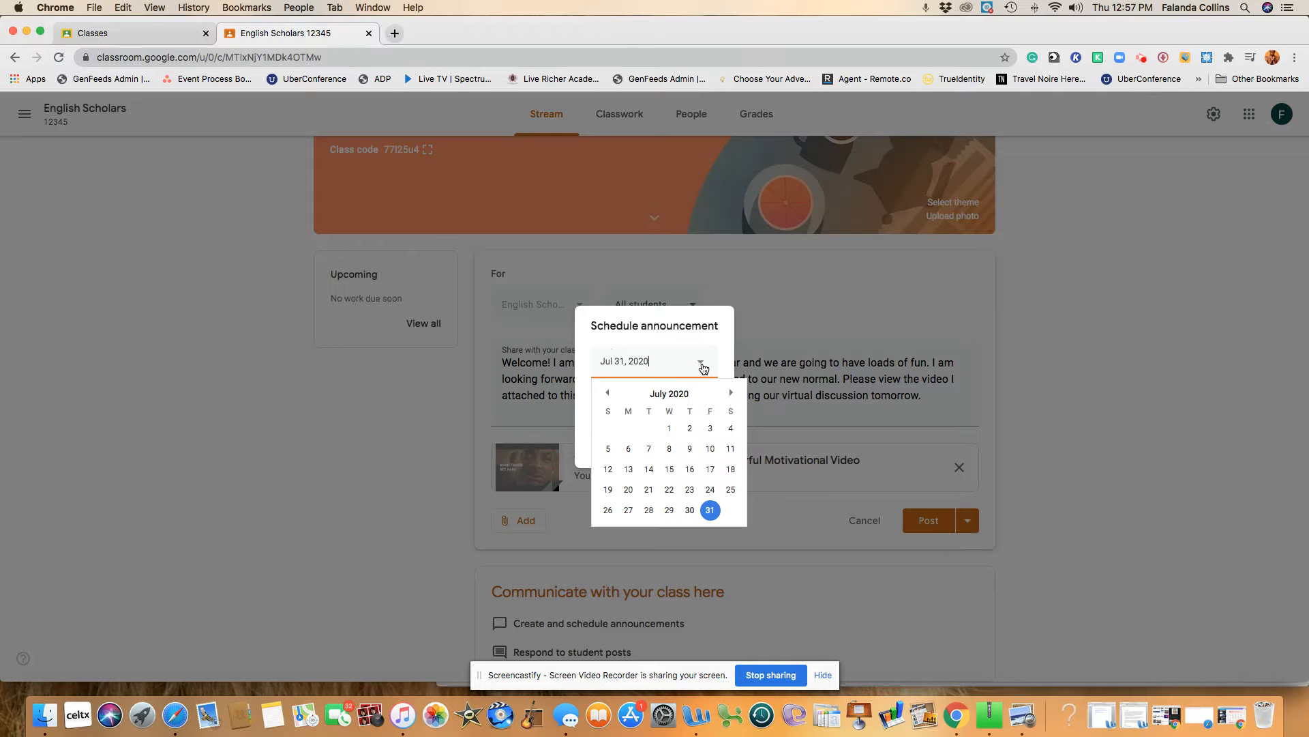
{"action": "left_click", "coordinate": [723, 362]}
{"action": "left_click", "coordinate": [631, 406]}
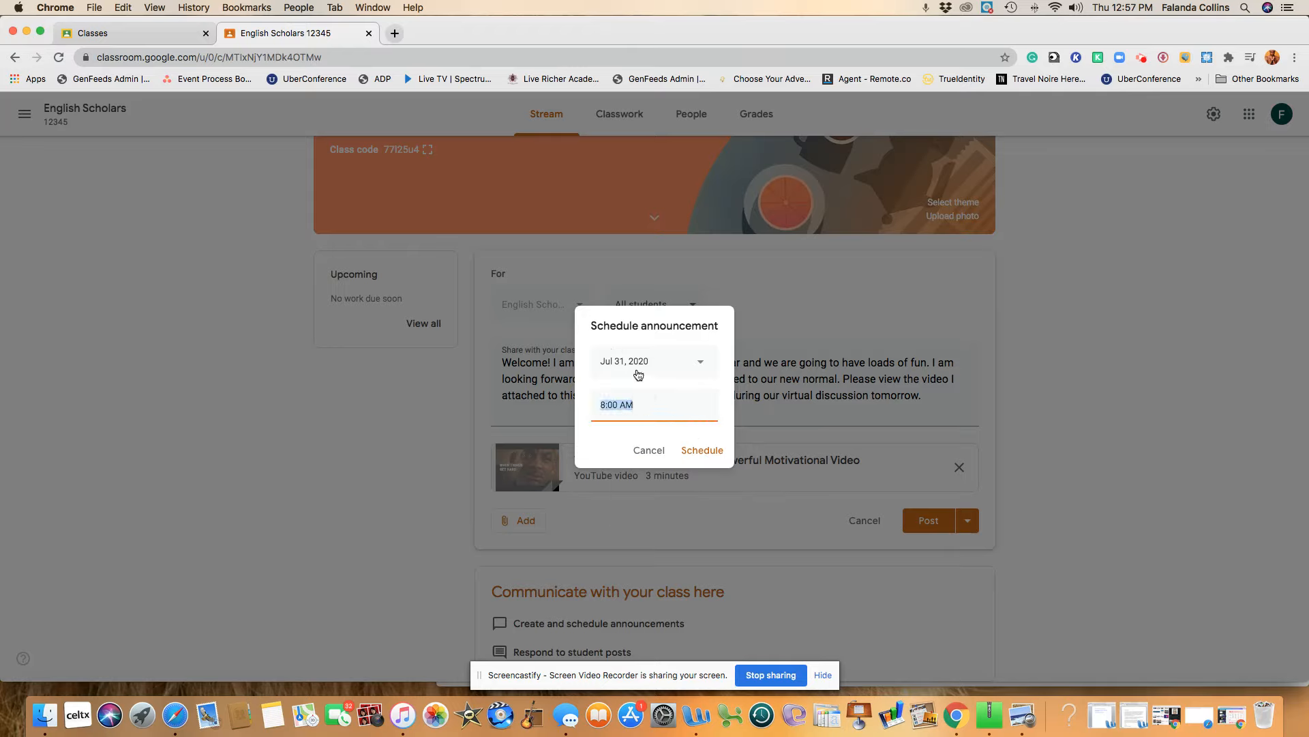
{"action": "left_click", "coordinate": [645, 452]}
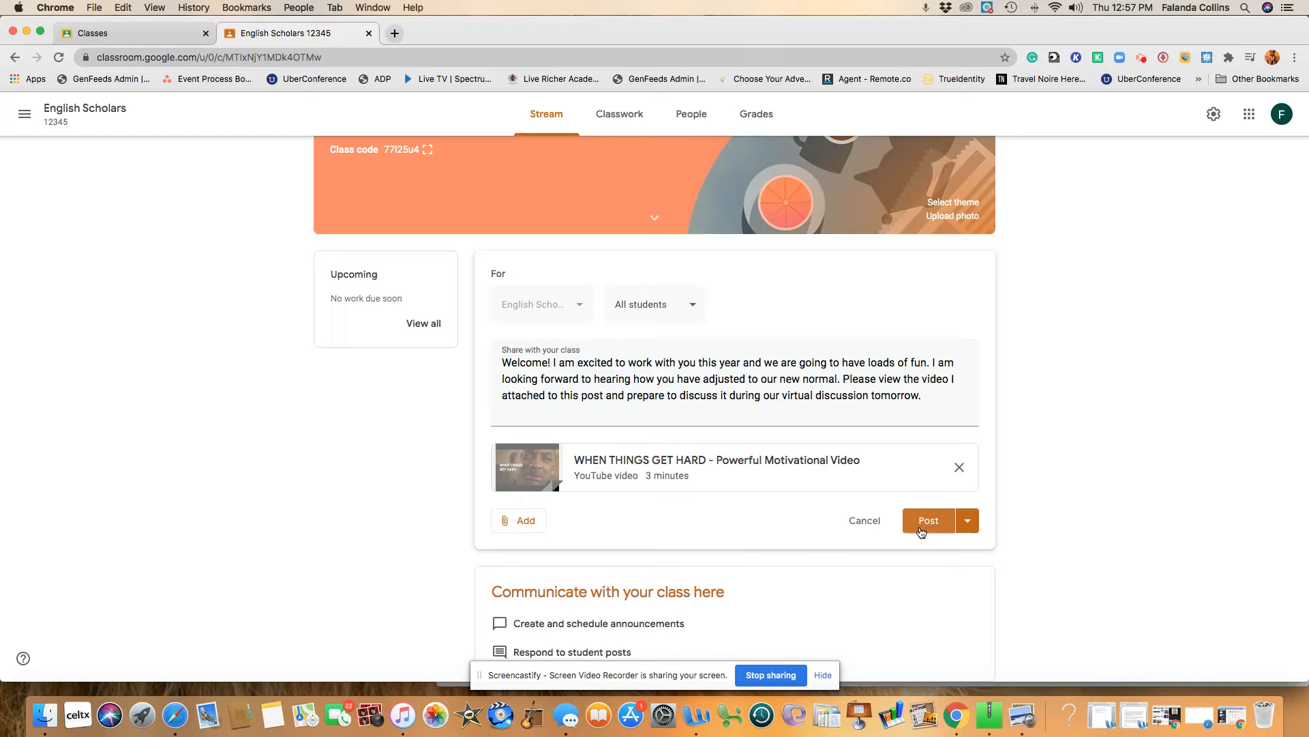
- Attach the Google Slides file "Untitled presentation" from the recent Drive files and publish the welcome post to the class stream
{"action": "left_click", "coordinate": [527, 525]}
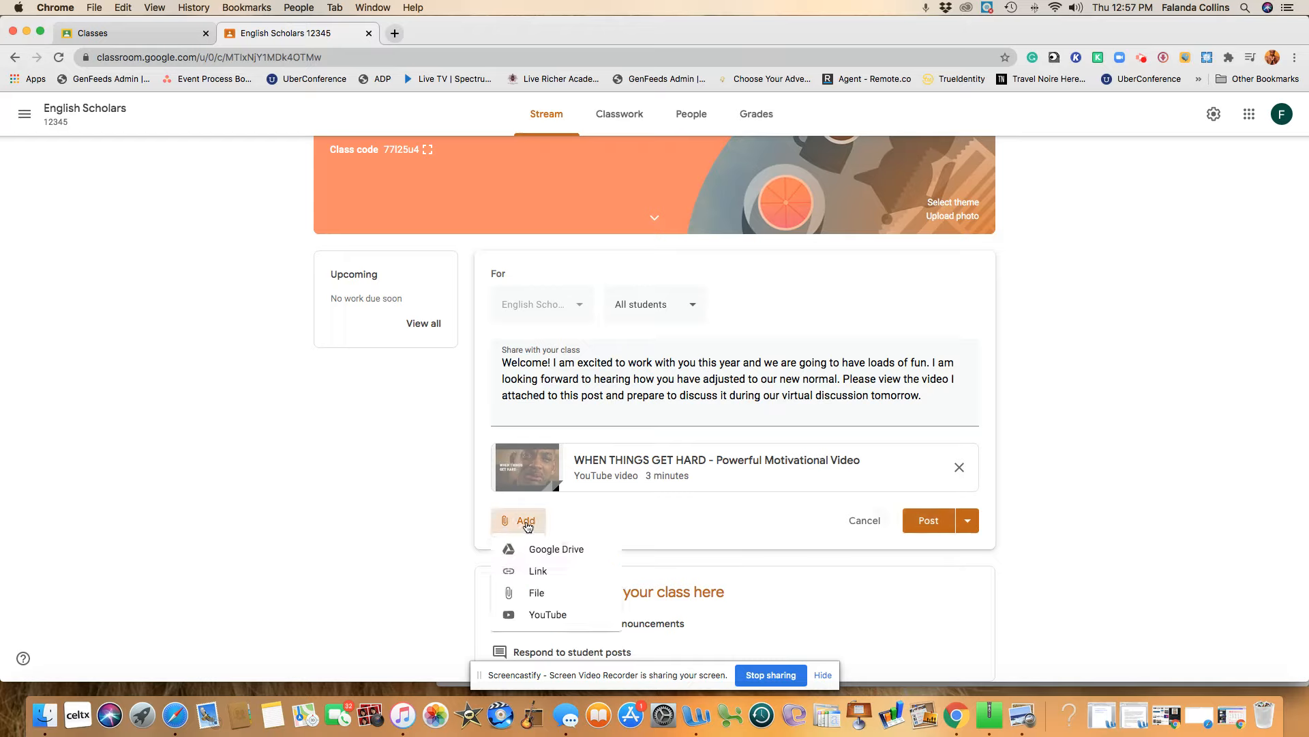
{"action": "left_click", "coordinate": [549, 597]}
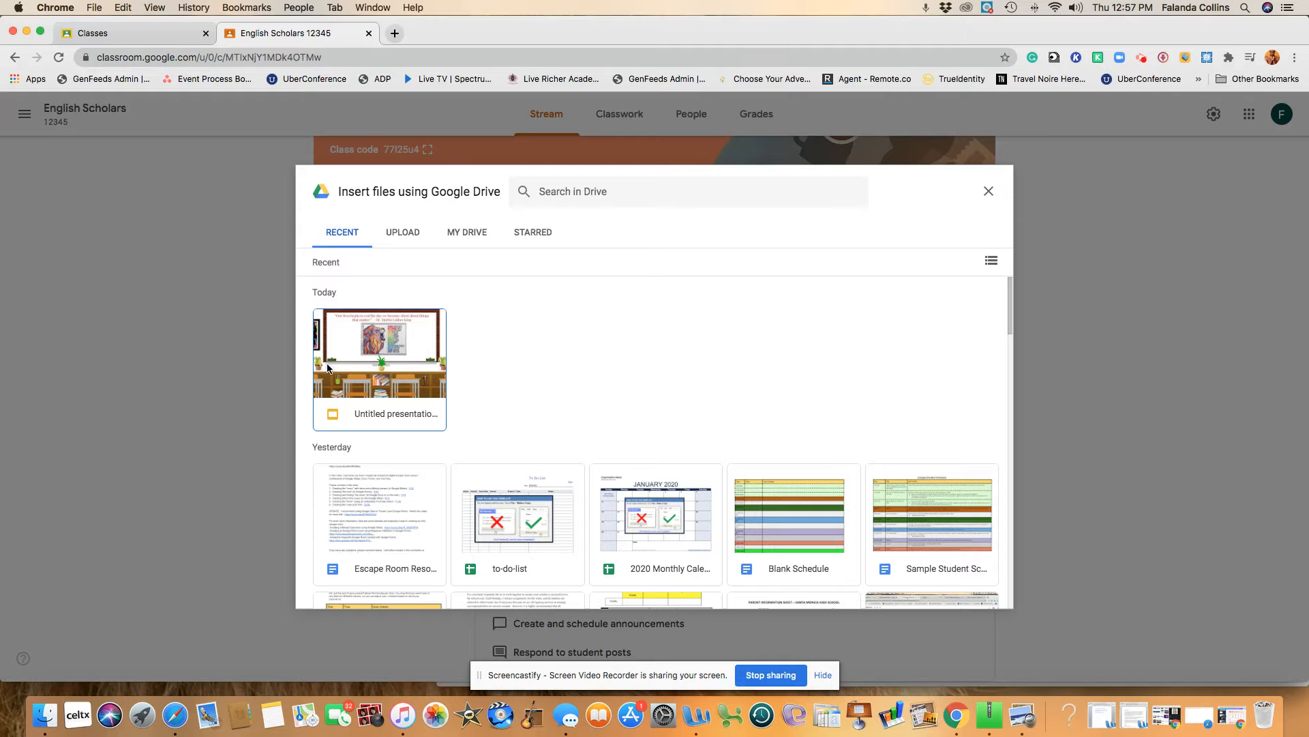
{"action": "left_click", "coordinate": [375, 375]}
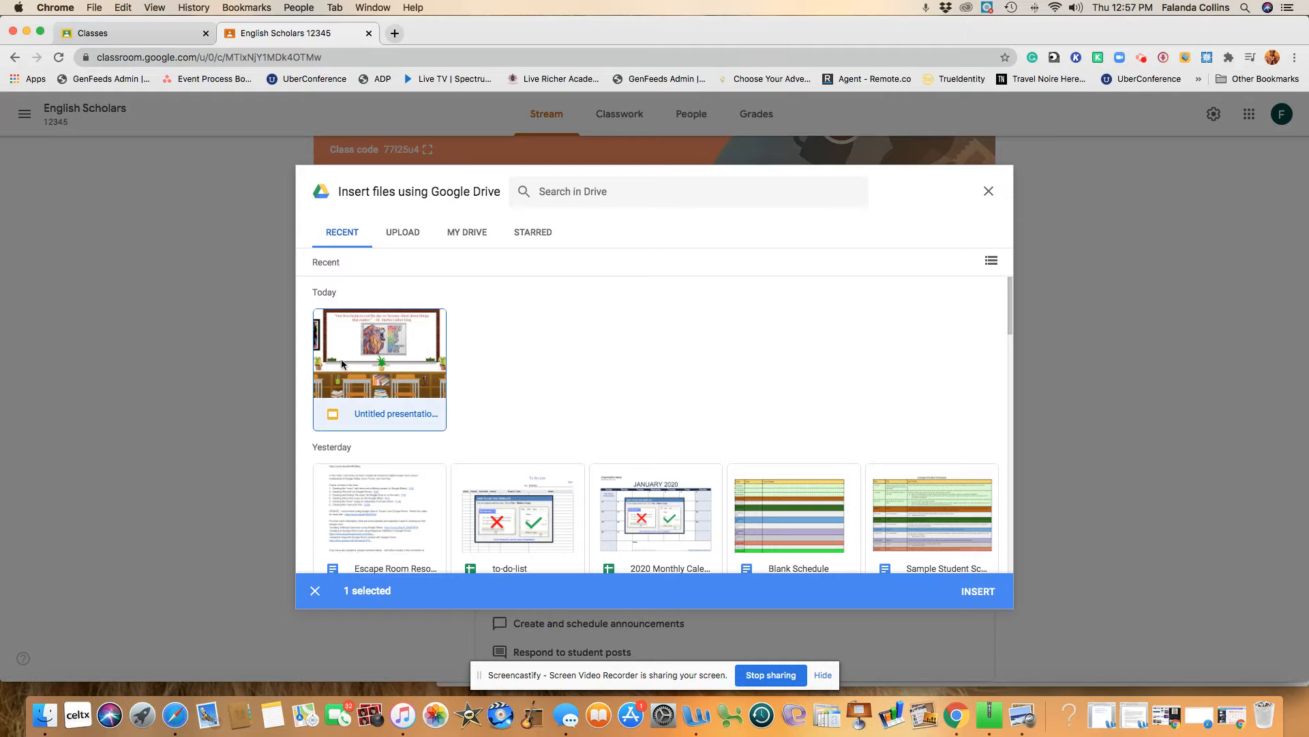
{"action": "left_click", "coordinate": [981, 593]}
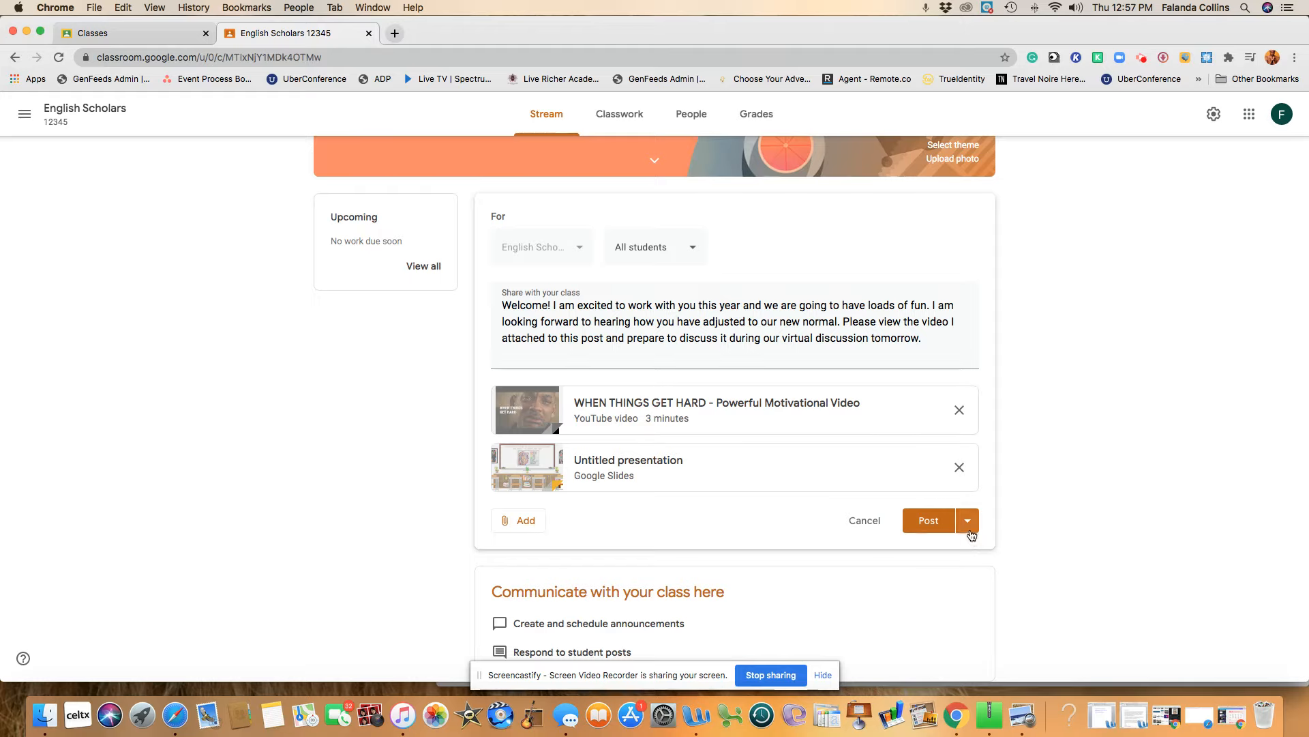
{"action": "left_click", "coordinate": [930, 522]}
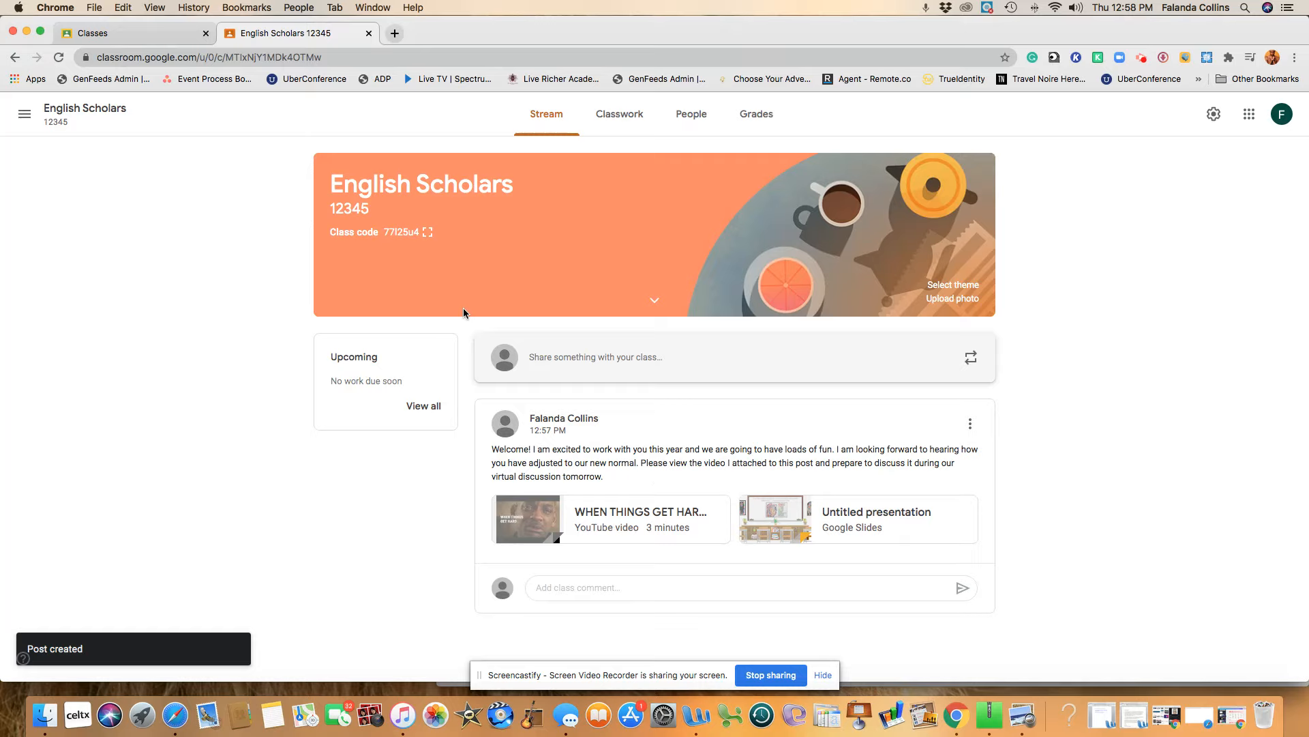
- View the English Scholars class code in its enlarged display and close it
{"action": "left_click", "coordinate": [425, 234]}
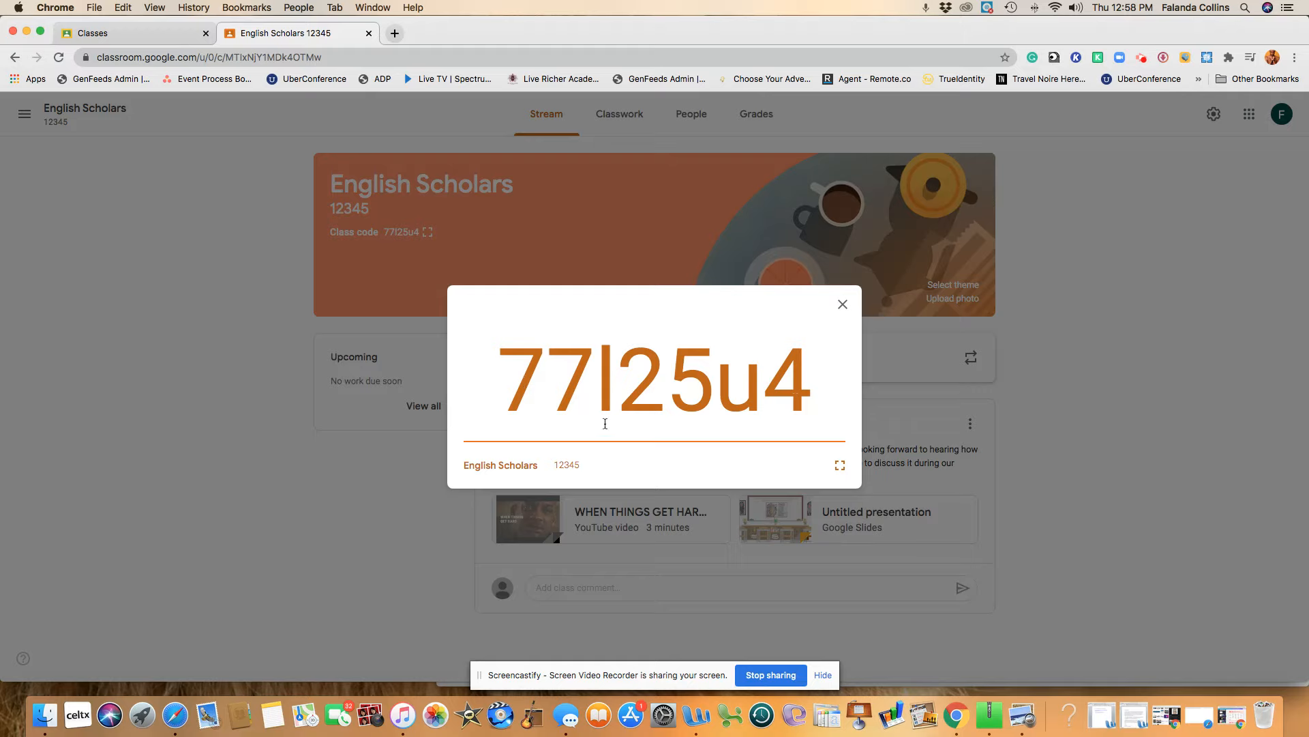
{"action": "left_click", "coordinate": [843, 304]}
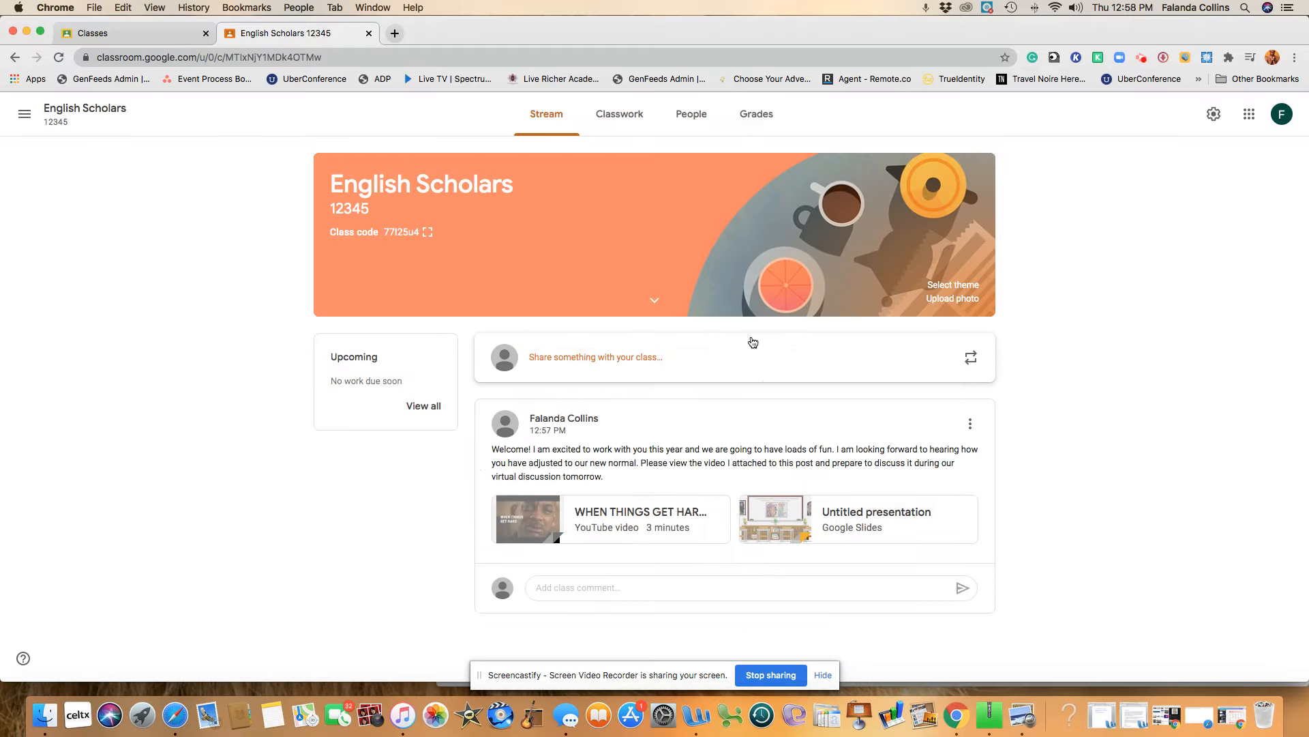
- Try out inviting a suggested contact to the class as a student, and cancel without sending an invitation
{"action": "left_click", "coordinate": [691, 121]}
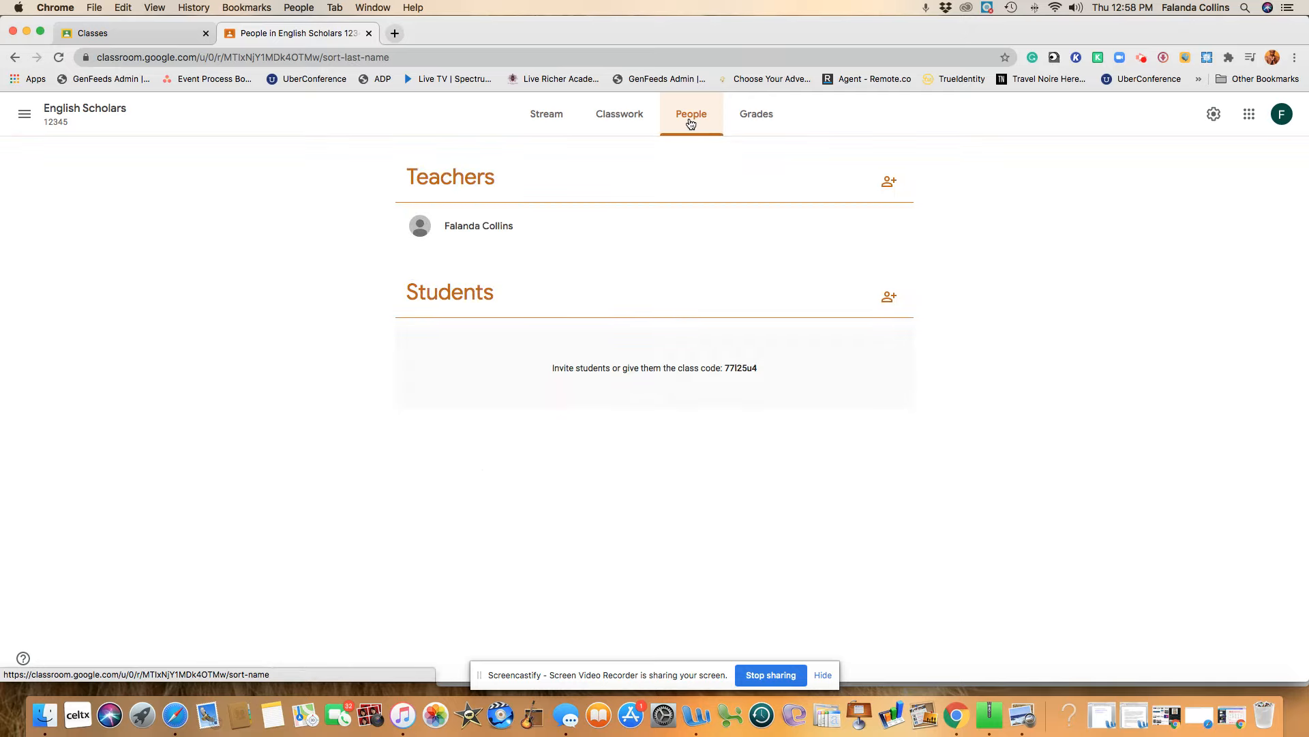
{"action": "left_click", "coordinate": [890, 298]}
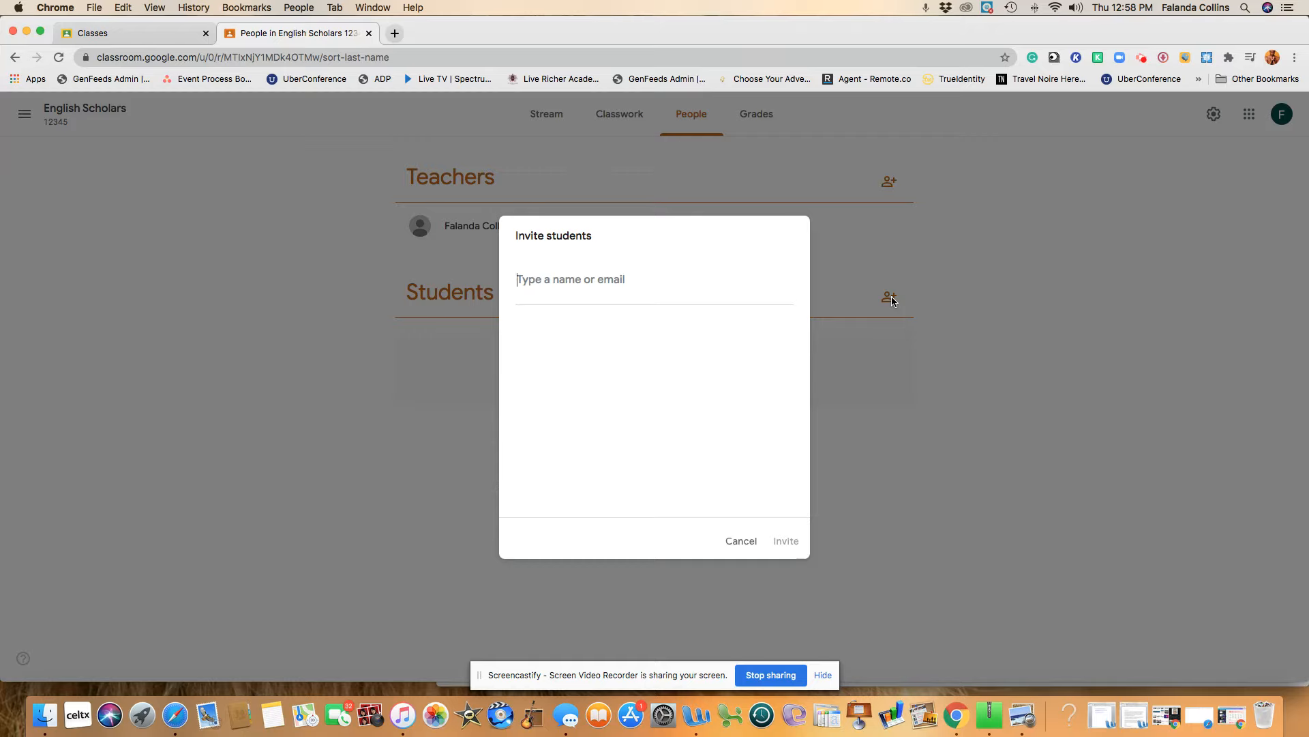
{"action": "type", "text": "in"}
{"action": "key", "text": "BackSpace"}
{"action": "key", "text": "BackSpace"}
{"action": "type", "text": "n"}
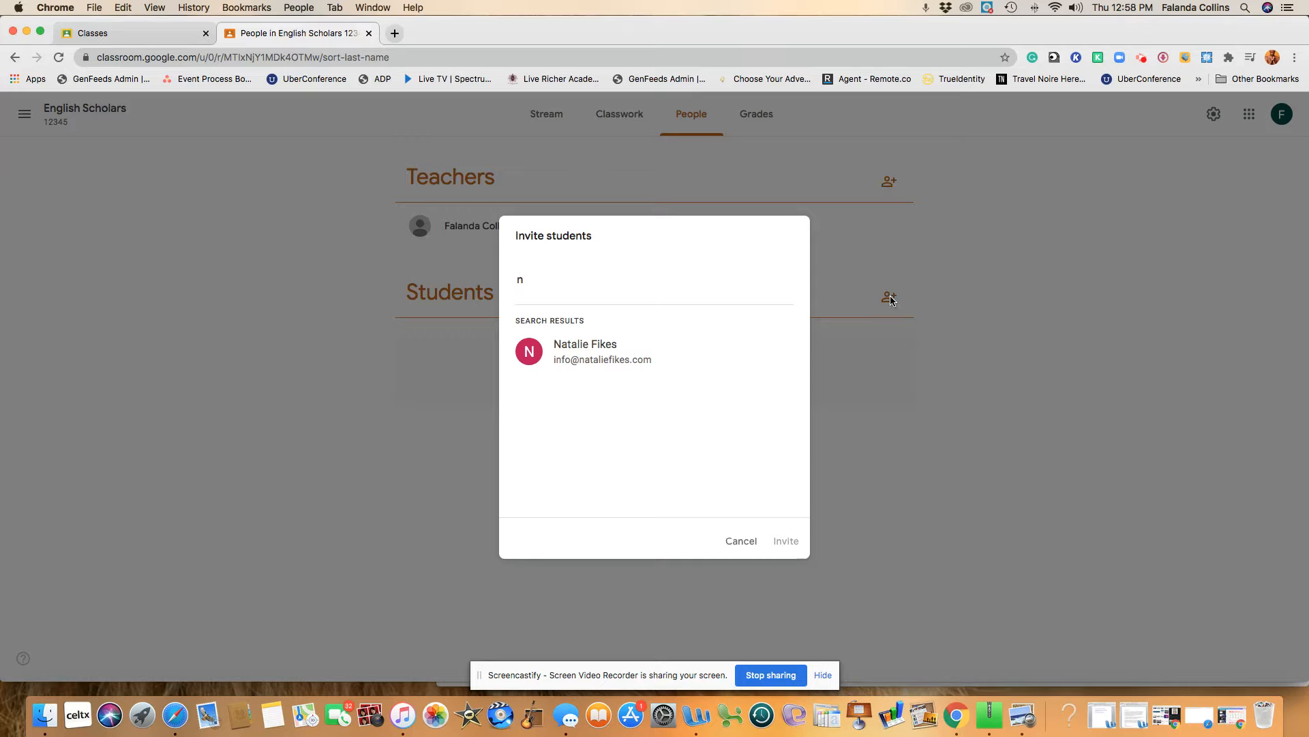
{"action": "left_click", "coordinate": [641, 356]}
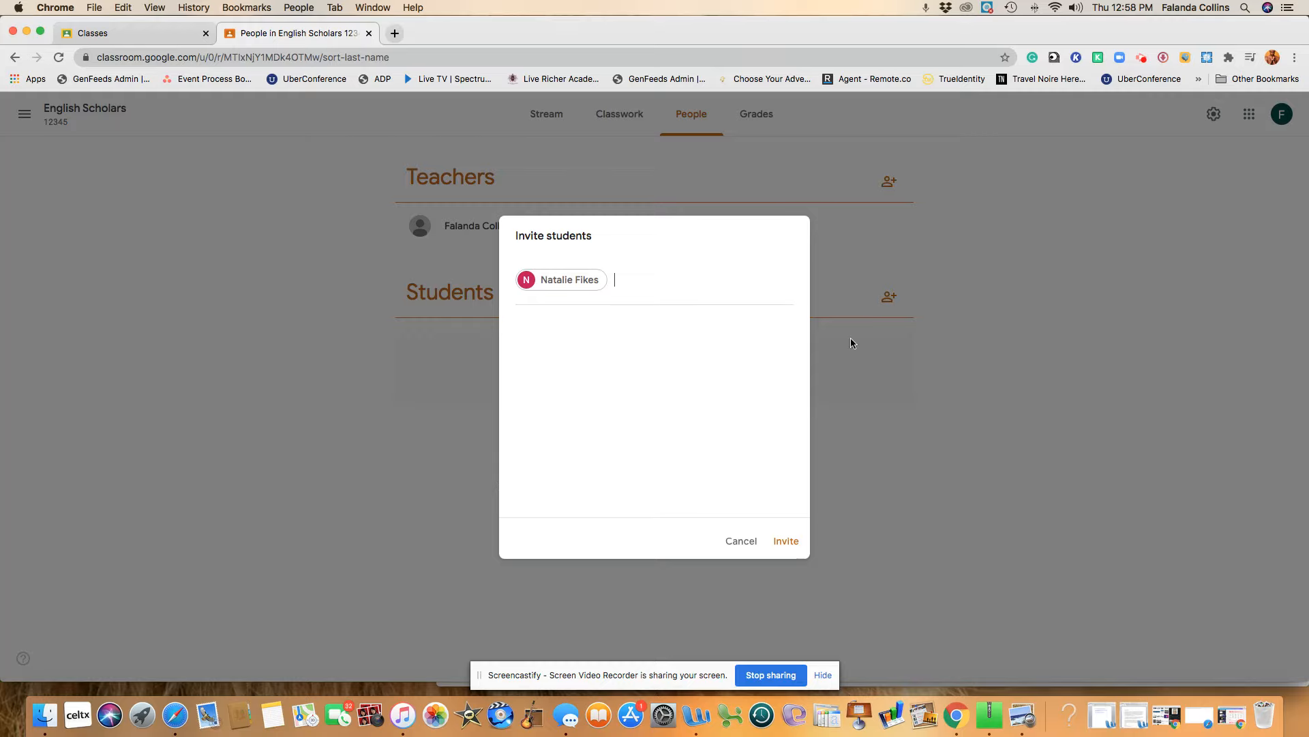
{"action": "left_click", "coordinate": [741, 540]}
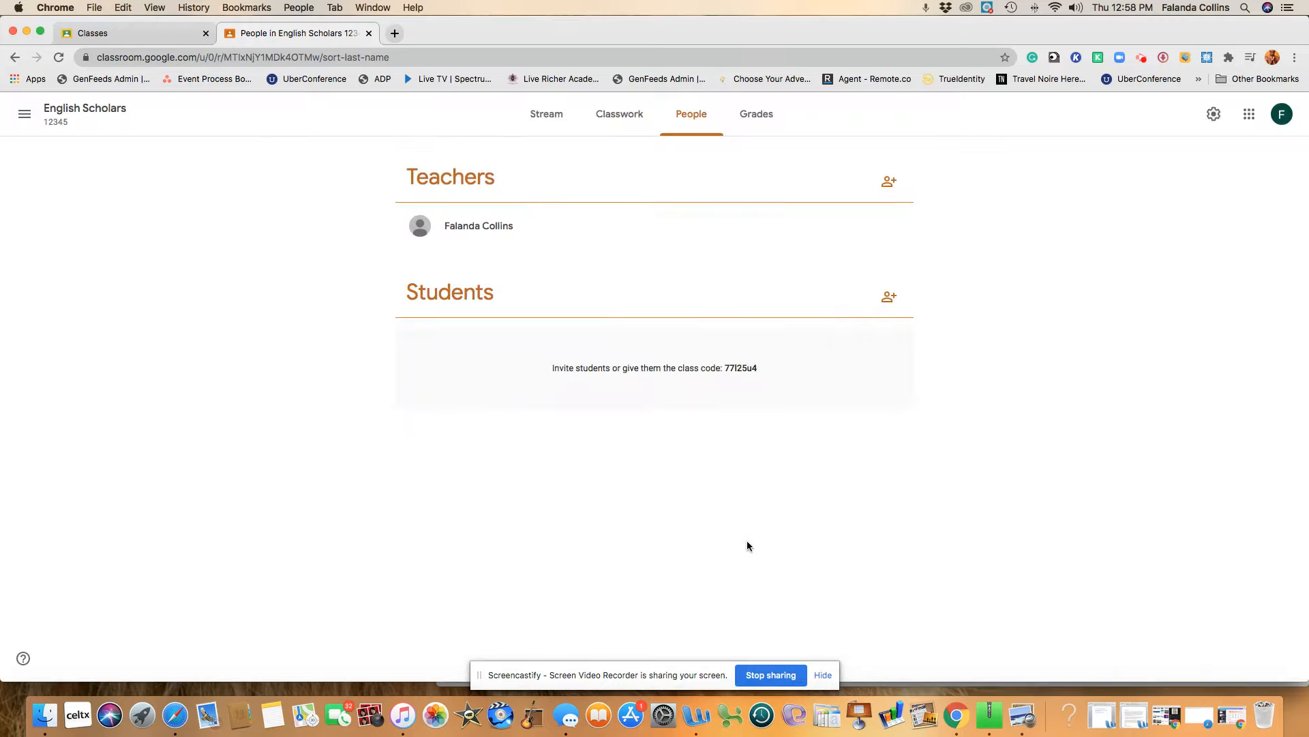
{"action": "left_click", "coordinate": [890, 299]}
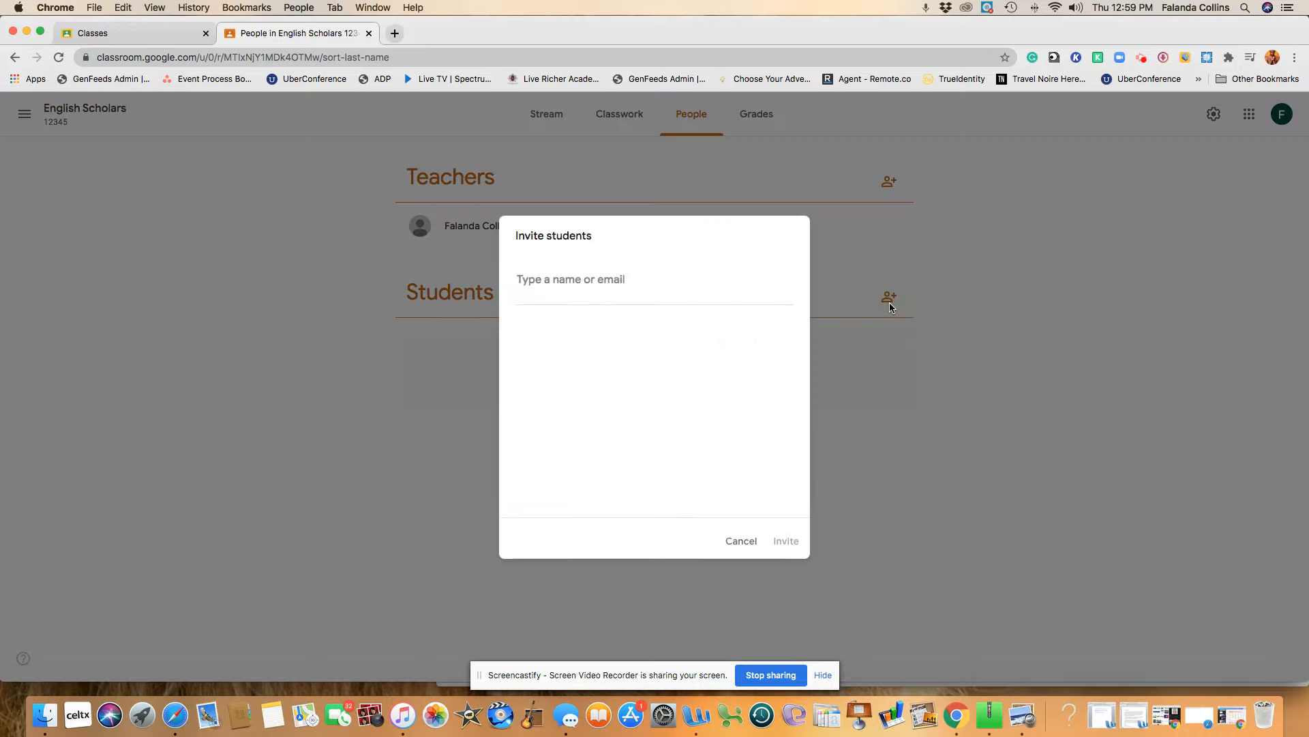
{"action": "left_click", "coordinate": [740, 542]}
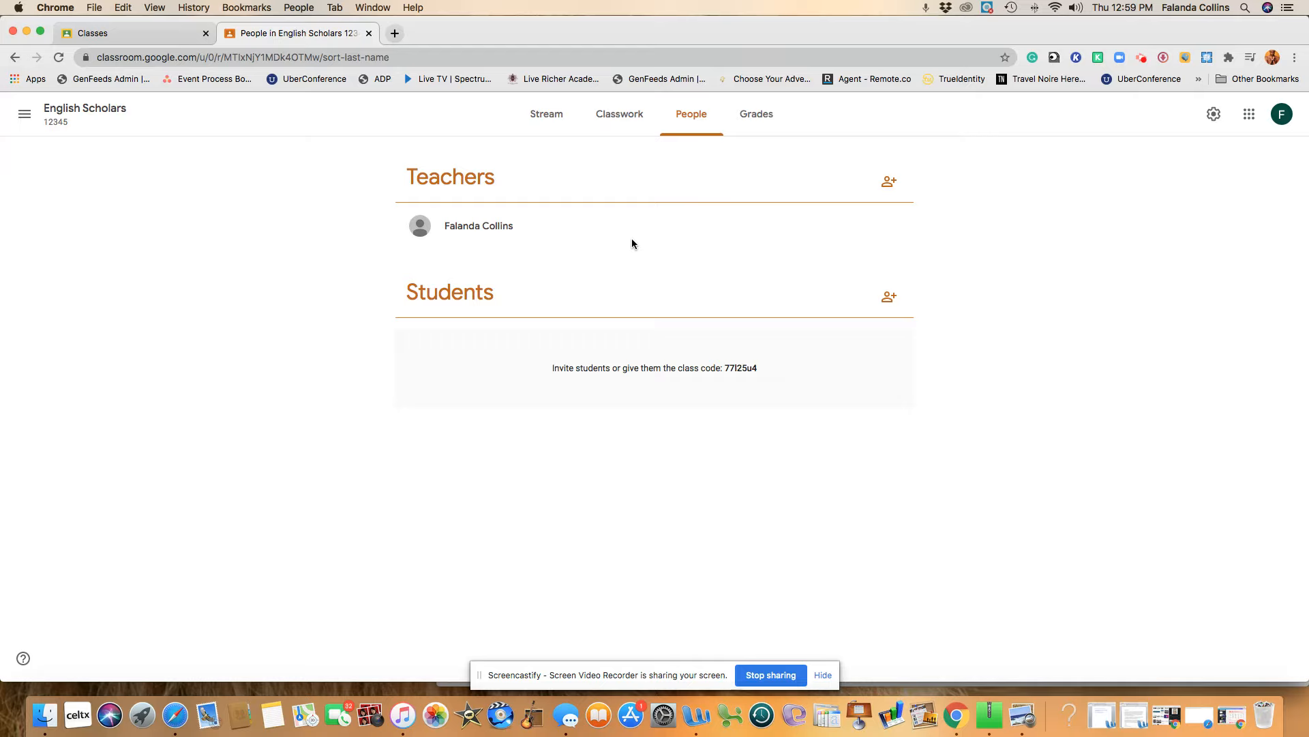
- Create a topic named "Classwork" on the class's classwork page
{"action": "left_click", "coordinate": [622, 123]}
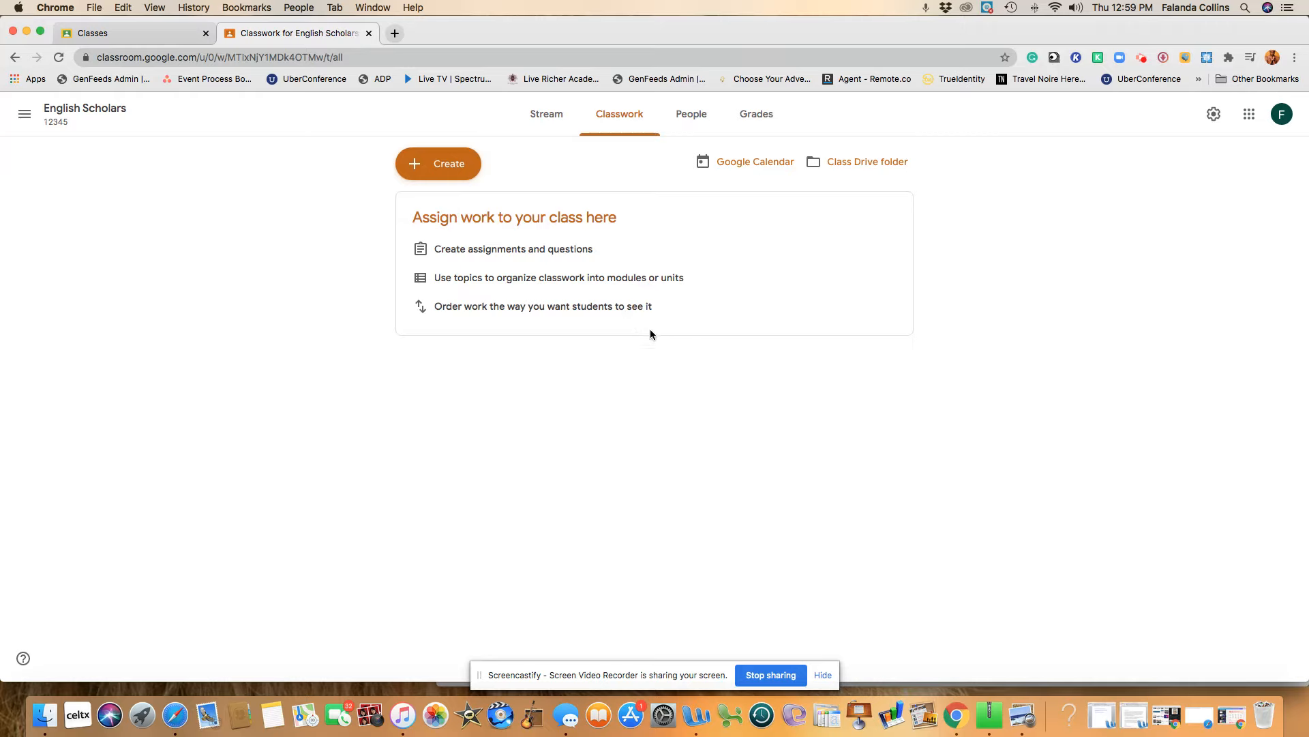
{"action": "left_click", "coordinate": [444, 166]}
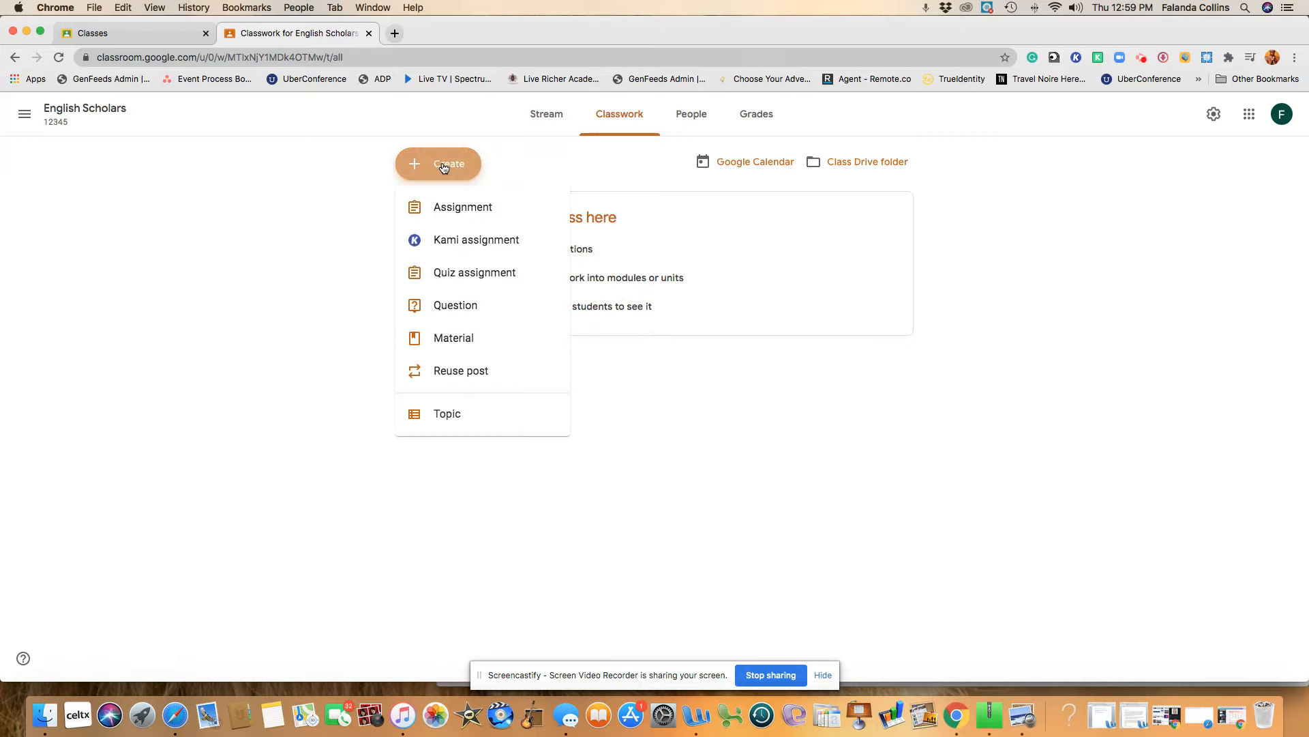
{"action": "left_click", "coordinate": [473, 413]}
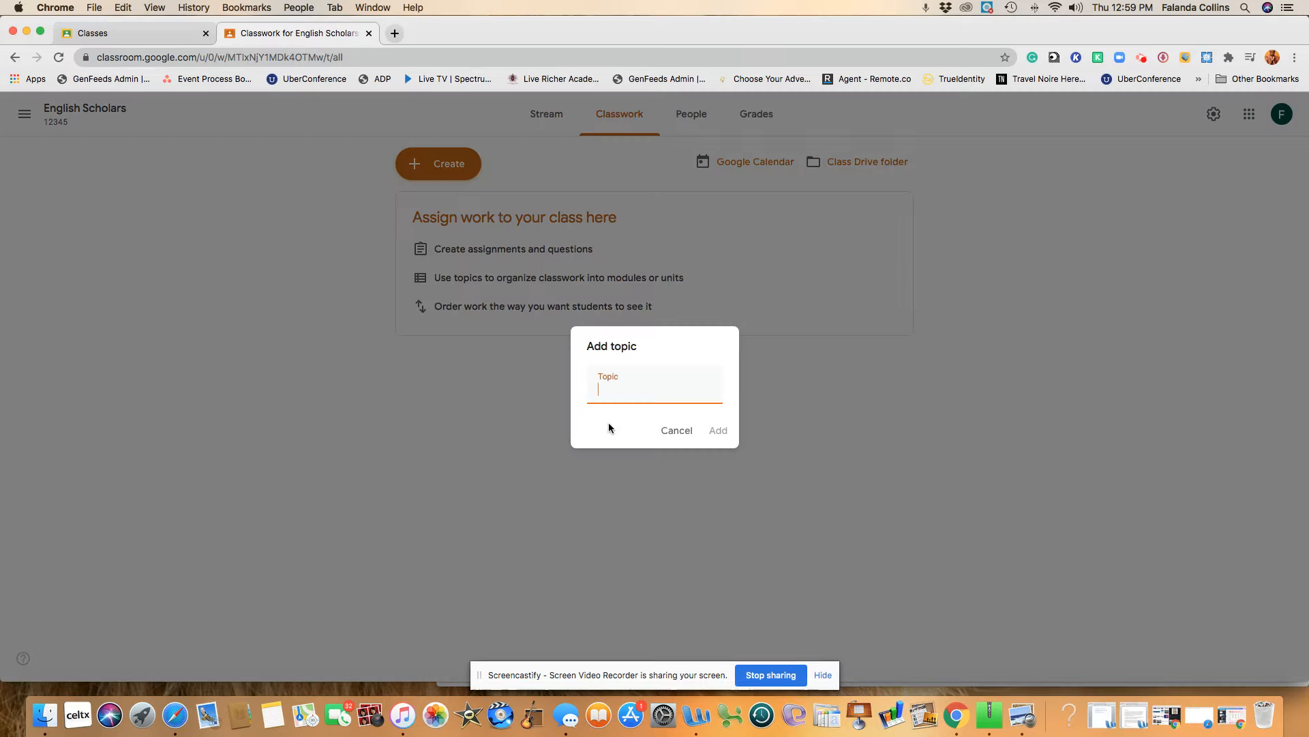
{"action": "type", "text": "Classwork"}
{"action": "left_click", "coordinate": [718, 431]}
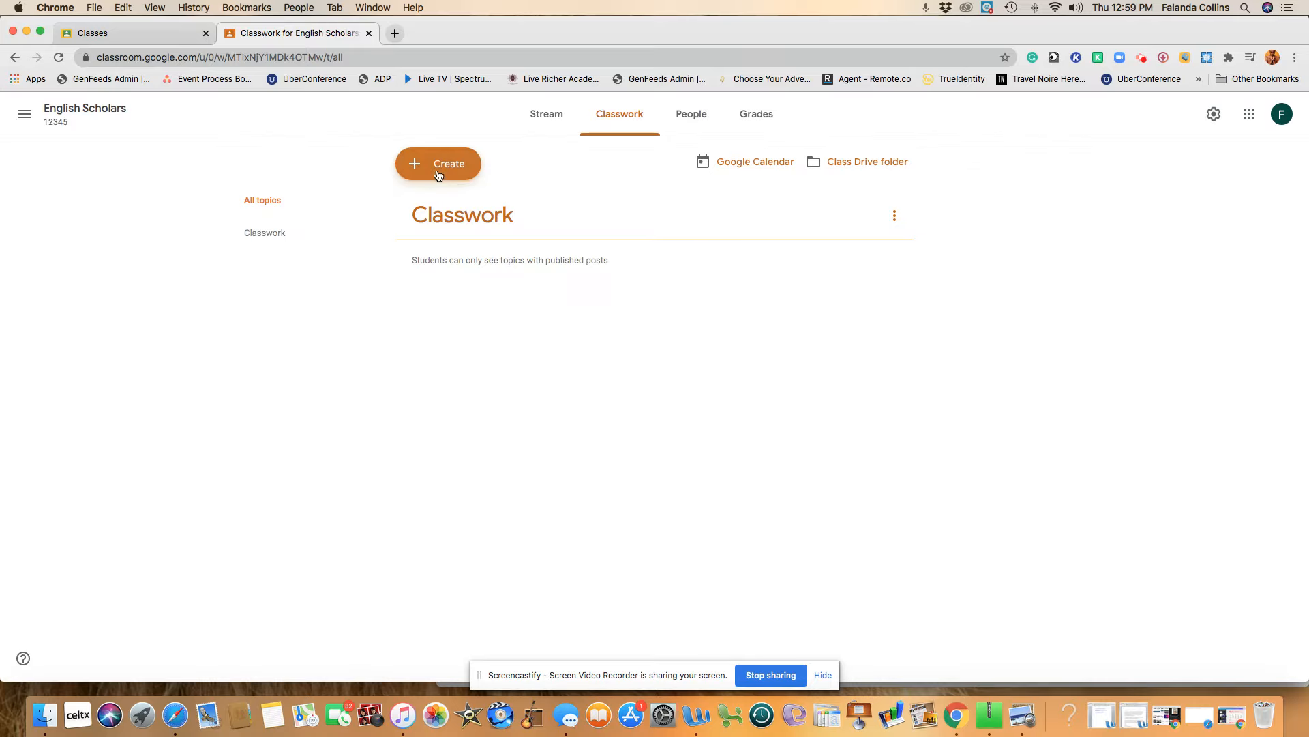
- Add a topic named "Essays" and move the Classwork topic above it
{"action": "left_click", "coordinate": [439, 172]}
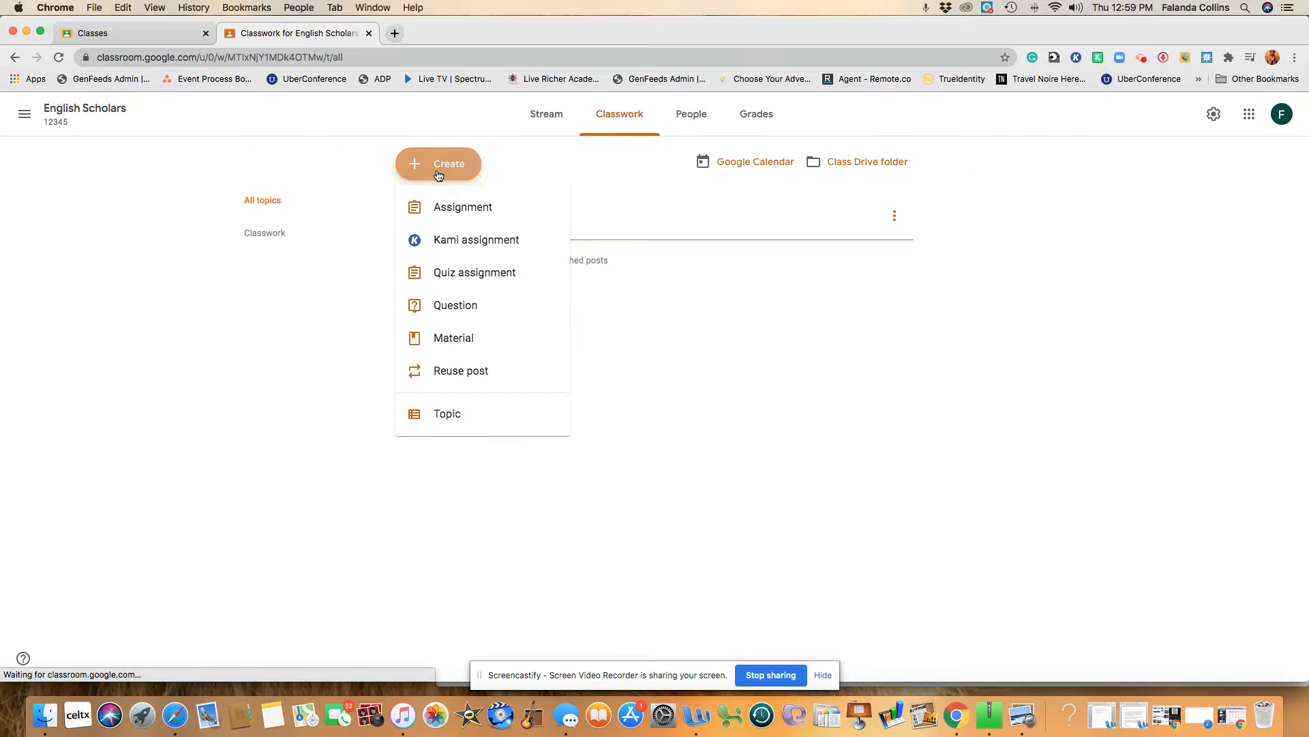
{"action": "left_click", "coordinate": [471, 414]}
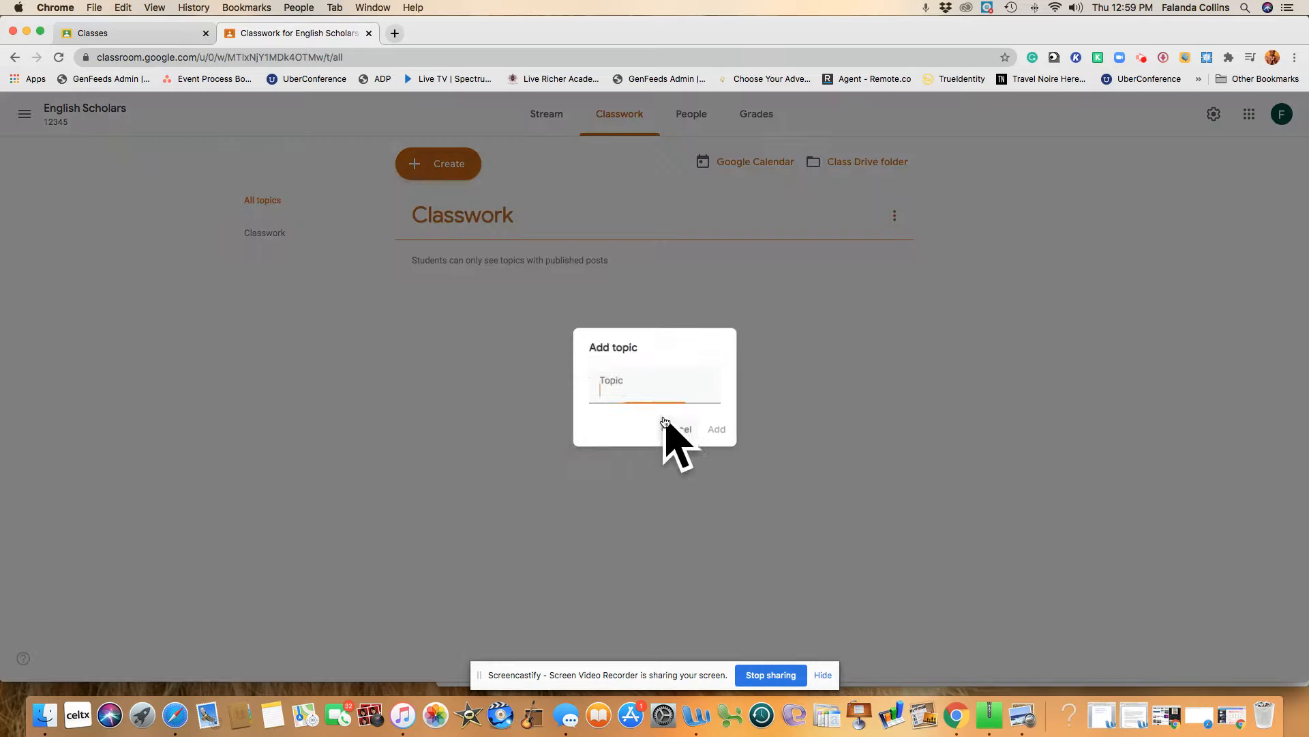
{"action": "type", "text": "Essays"}
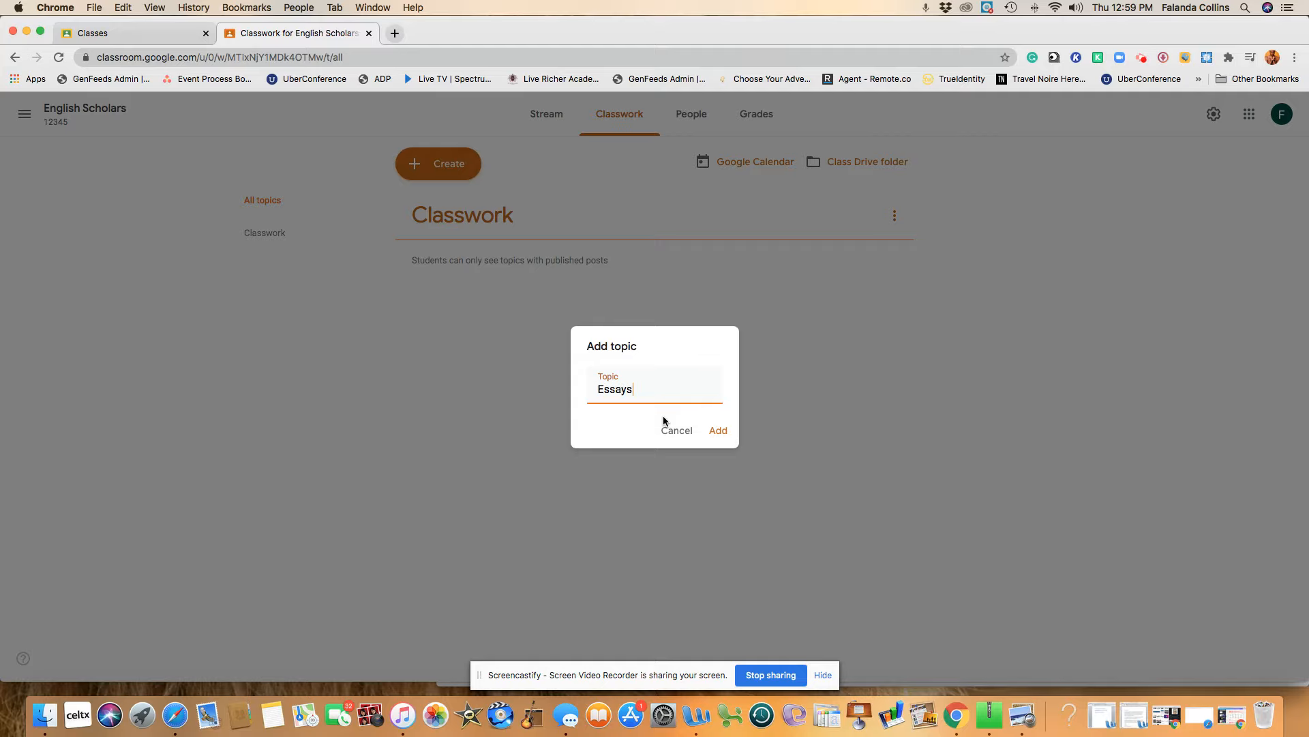
{"action": "left_click", "coordinate": [716, 432]}
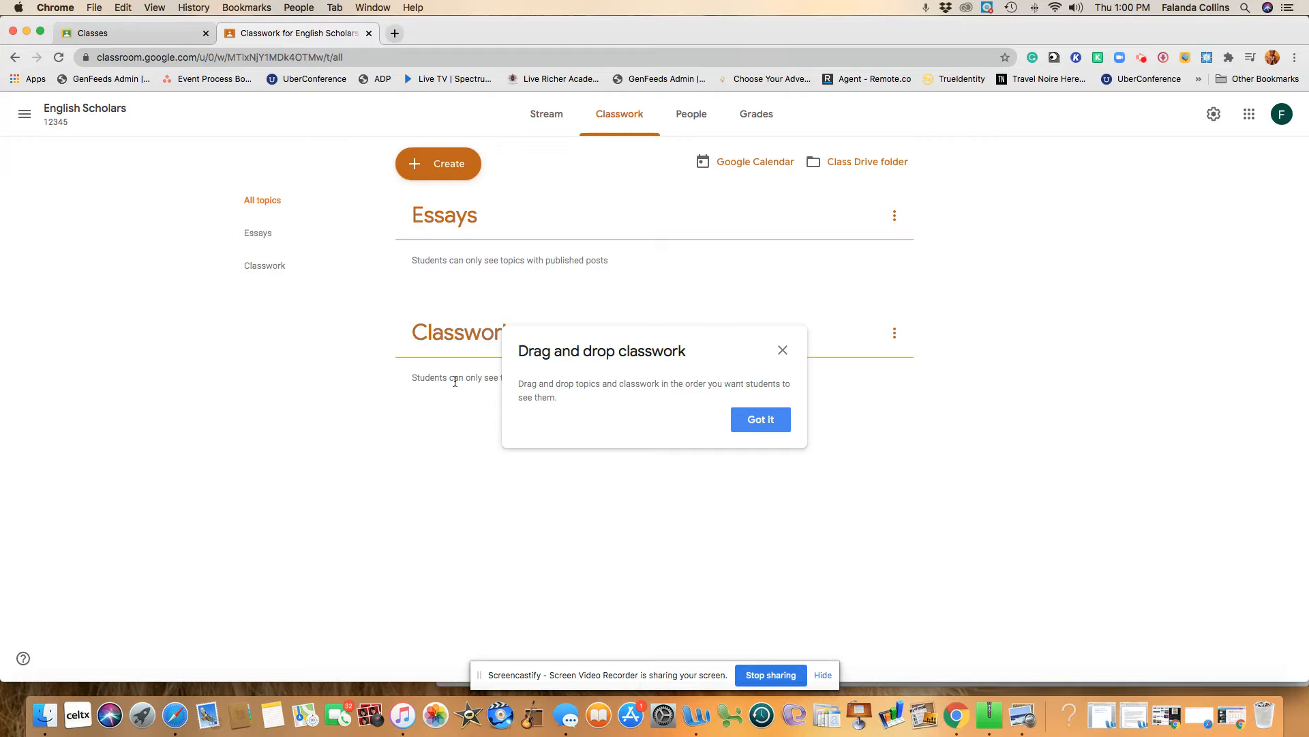
{"action": "left_click", "coordinate": [765, 428]}
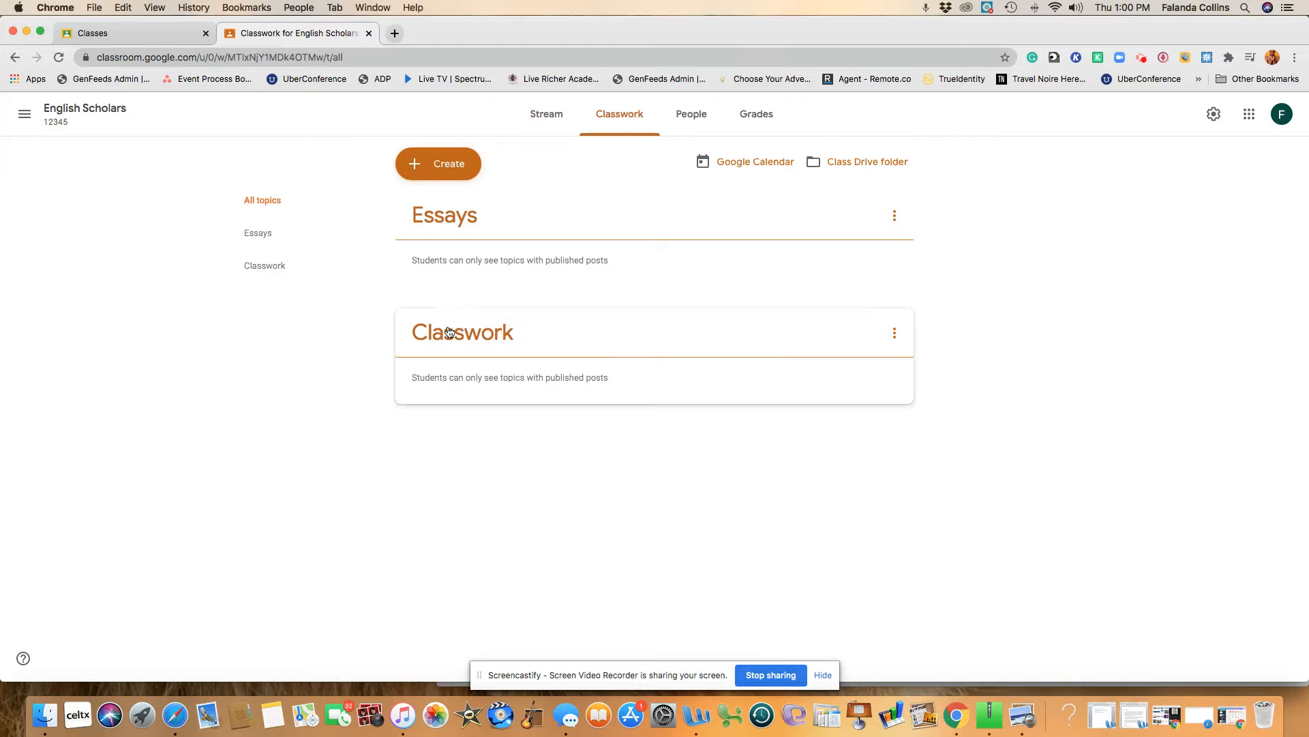
{"action": "left_click_drag", "start_coordinate": [459, 343], "coordinate": [507, 218]}
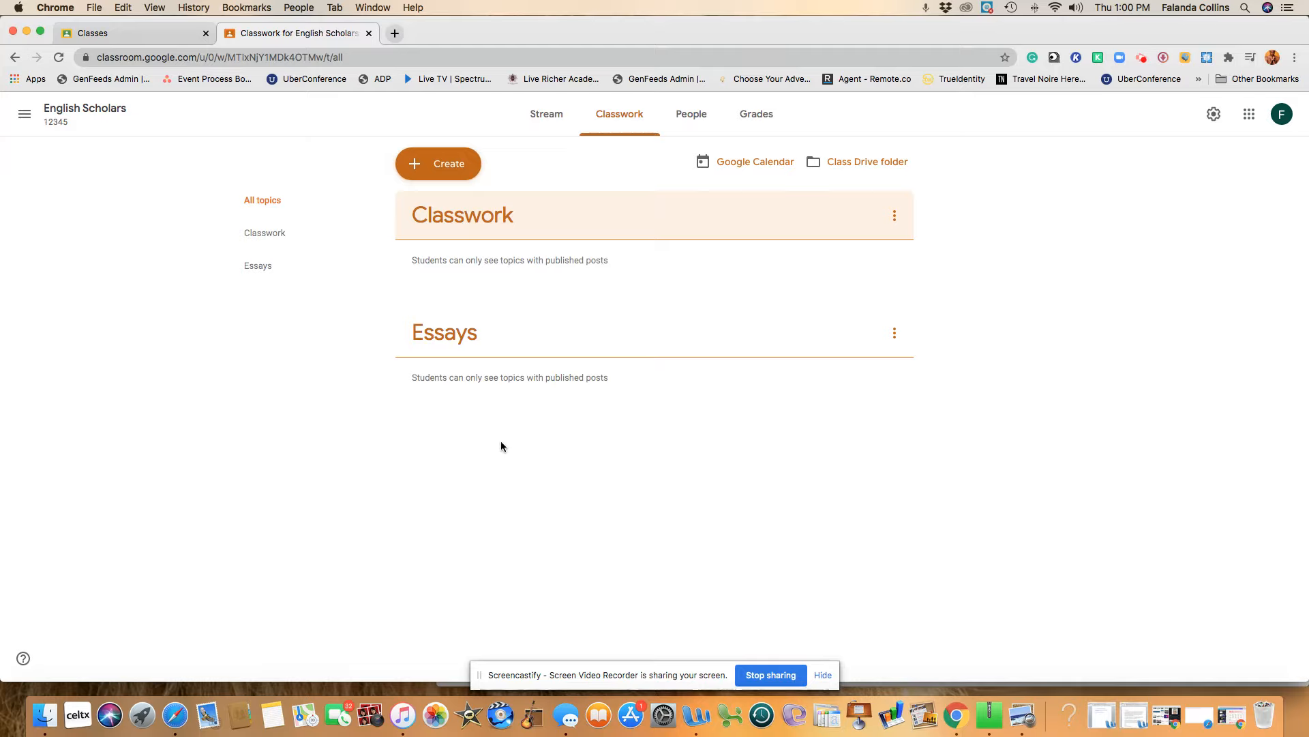
- Add two more classwork topics, first "Projects" and after it "Homework"
{"action": "left_click", "coordinate": [447, 171]}
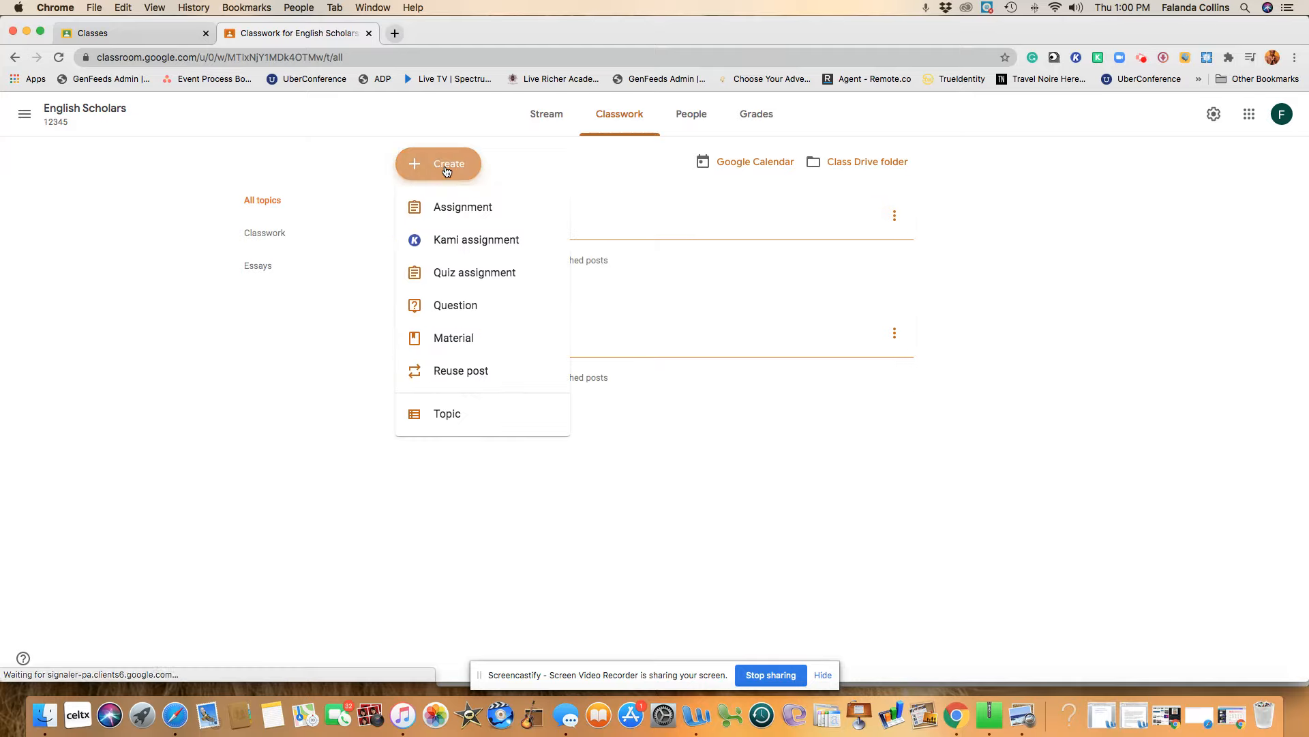
{"action": "left_click", "coordinate": [478, 411]}
{"action": "type", "text": "Projects"}
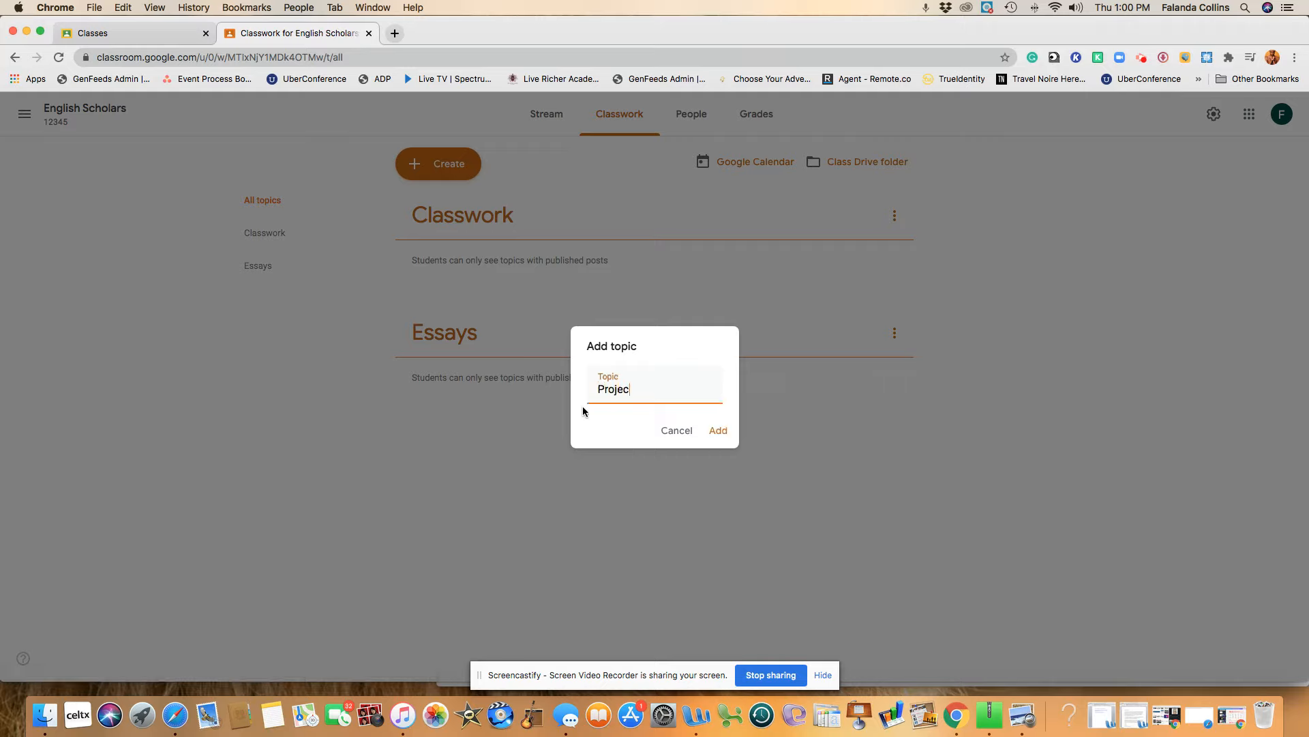
{"action": "left_click", "coordinate": [717, 430]}
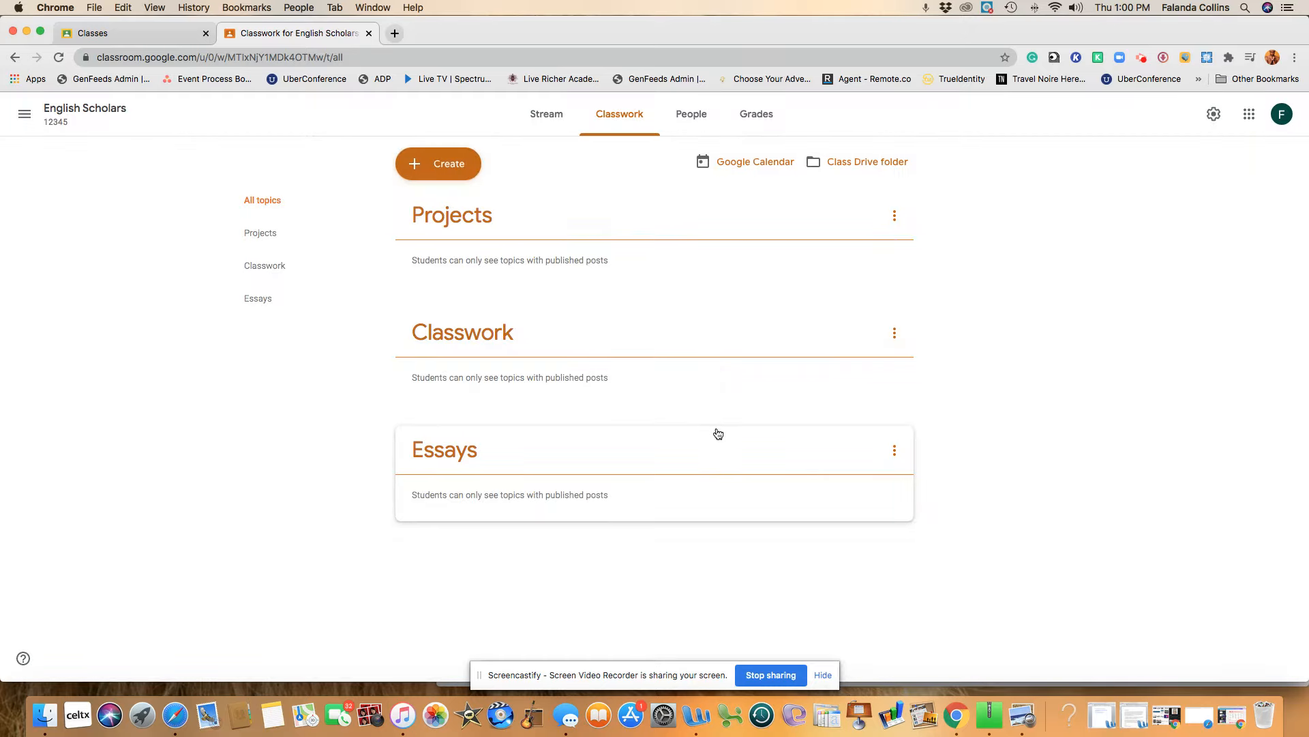
{"action": "left_click", "coordinate": [409, 171]}
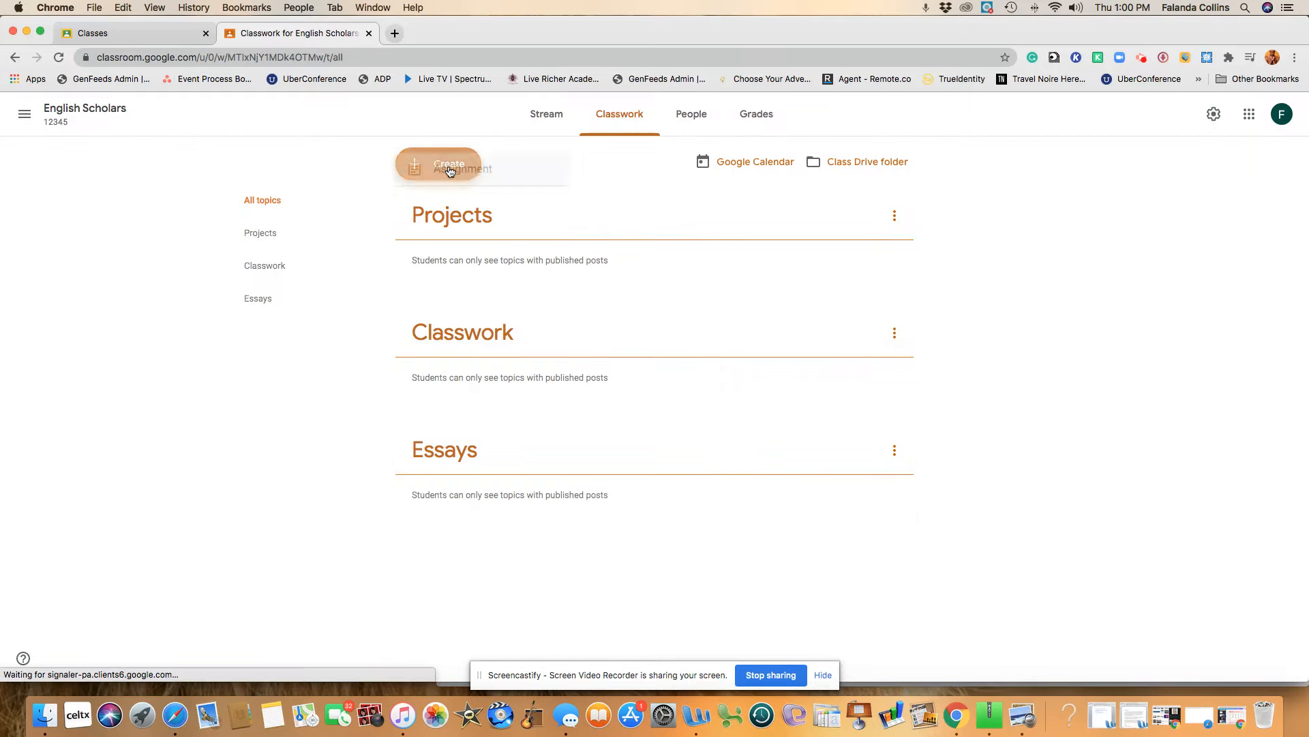
{"action": "left_click", "coordinate": [501, 424]}
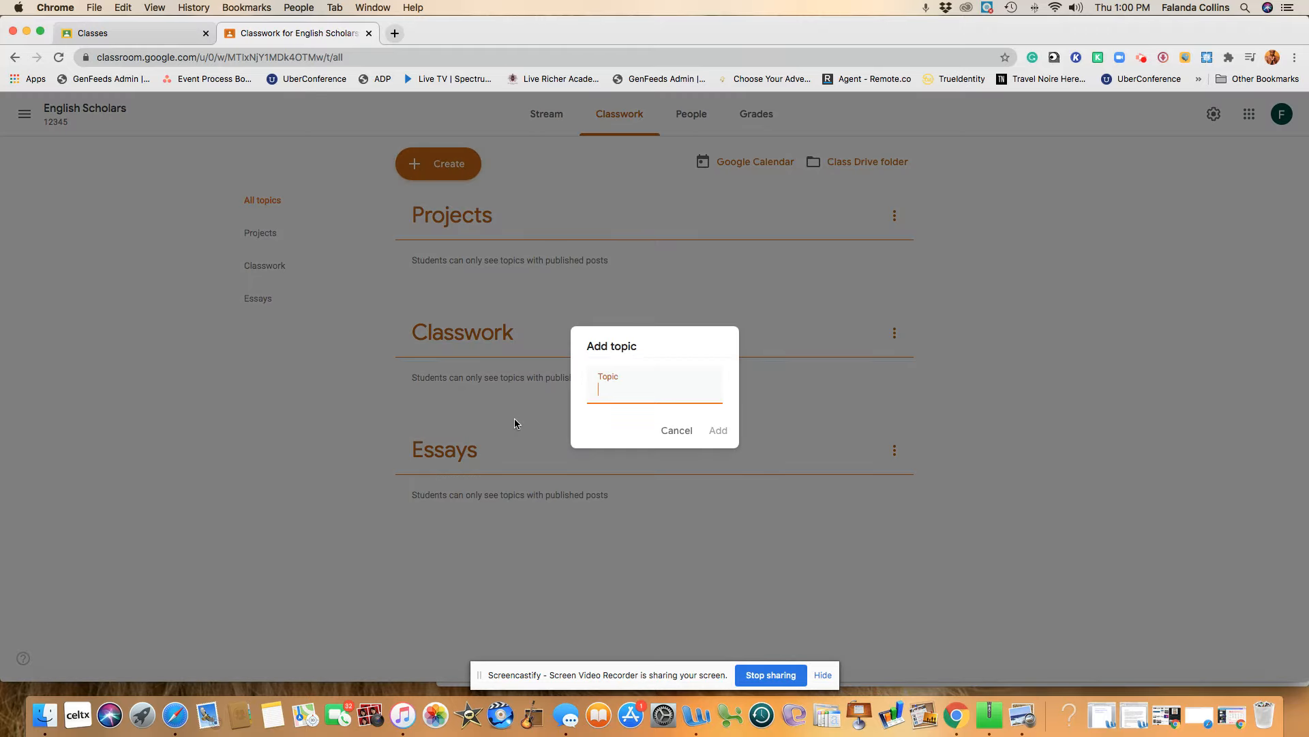
{"action": "type", "text": "Homework"}
{"action": "left_click", "coordinate": [720, 430]}
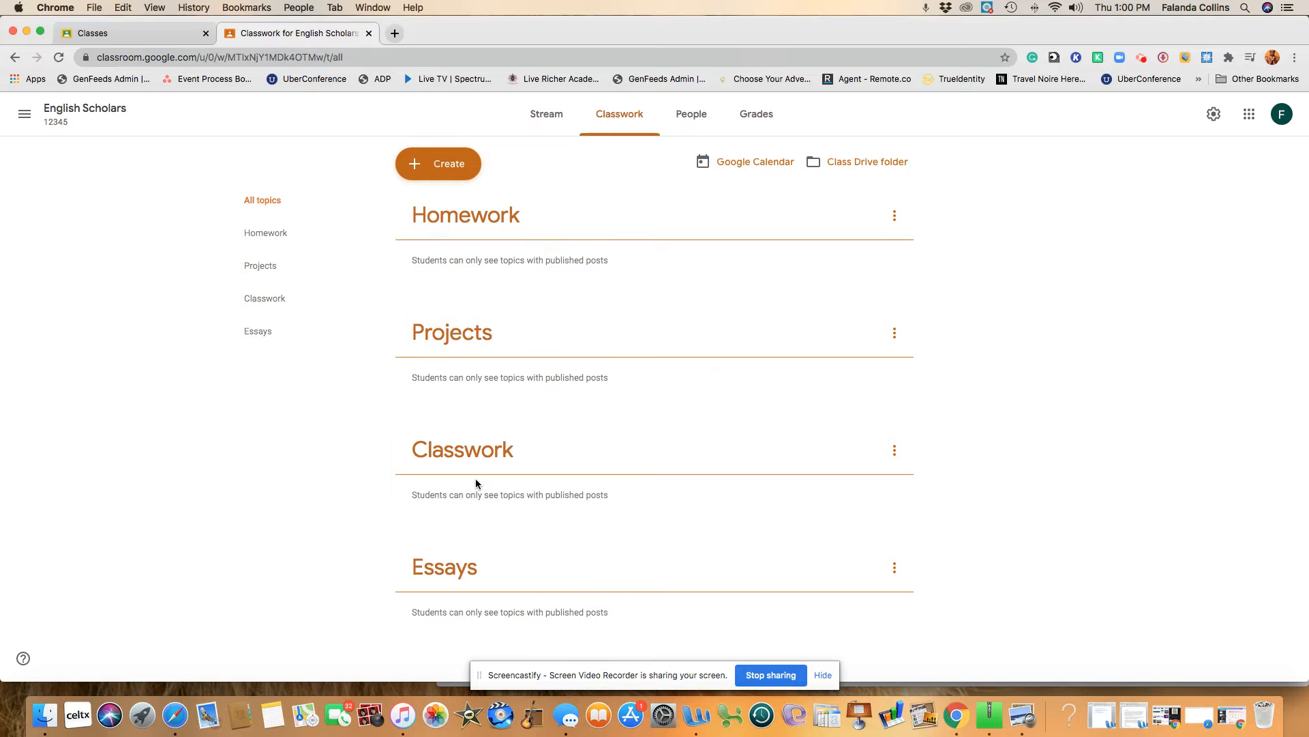
- Reorder the classwork topics so that Classwork comes first and Essays second, above Homework and Projects
{"action": "left_click_drag", "start_coordinate": [466, 471], "coordinate": [492, 235]}
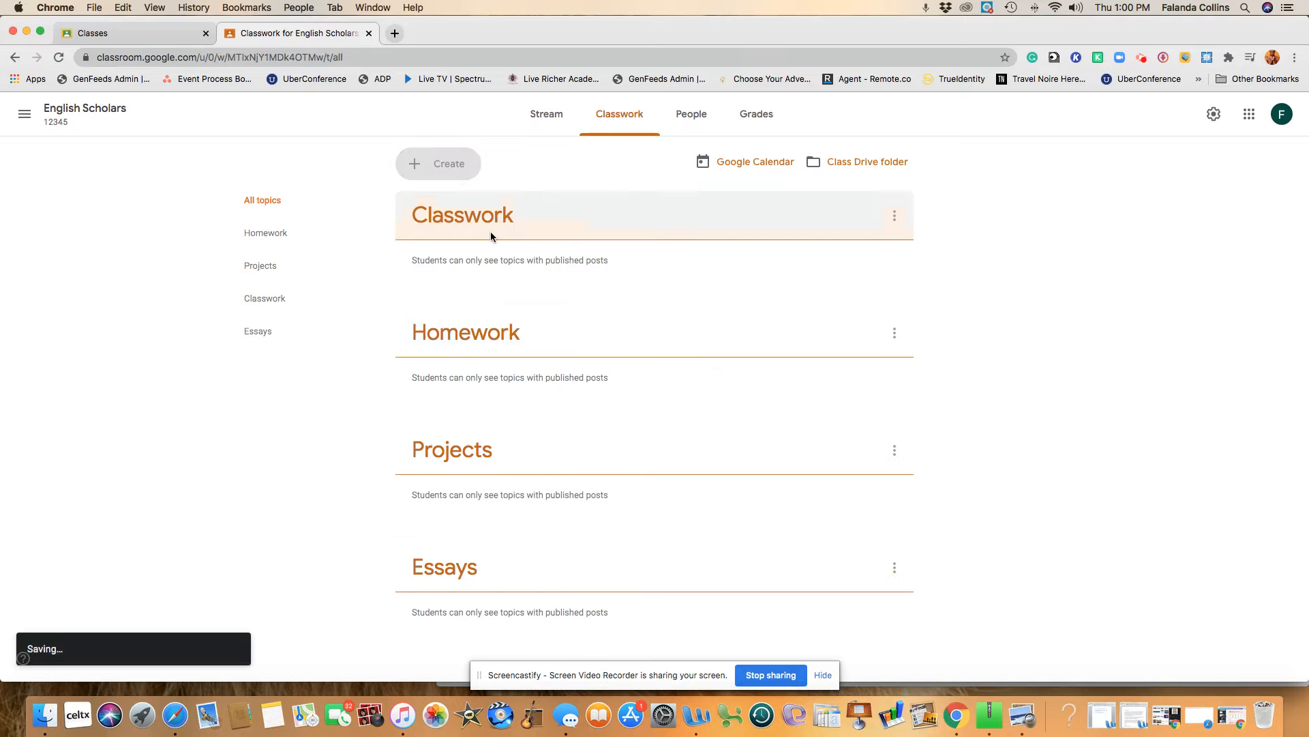
{"action": "left_click_drag", "start_coordinate": [459, 584], "coordinate": [505, 315]}
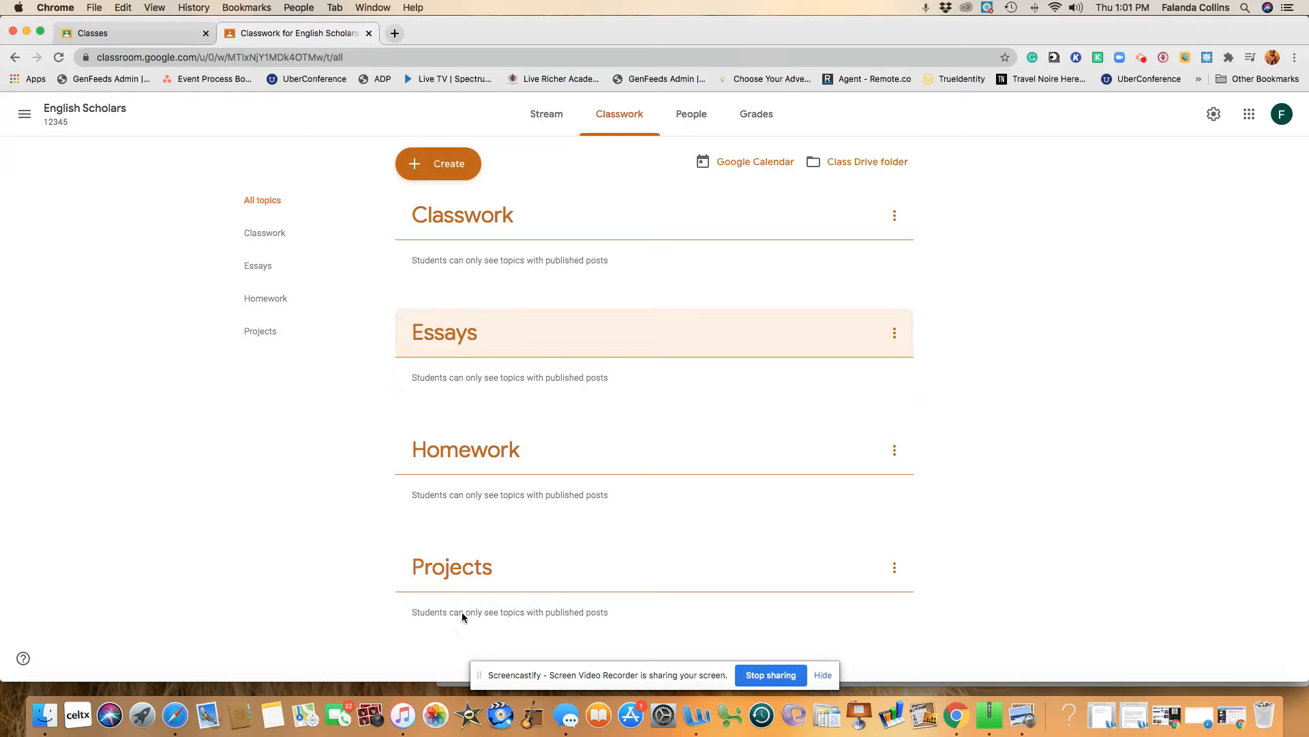
- Add another classwork topic named "Just Mercy Tasks"
{"action": "left_click", "coordinate": [428, 167]}
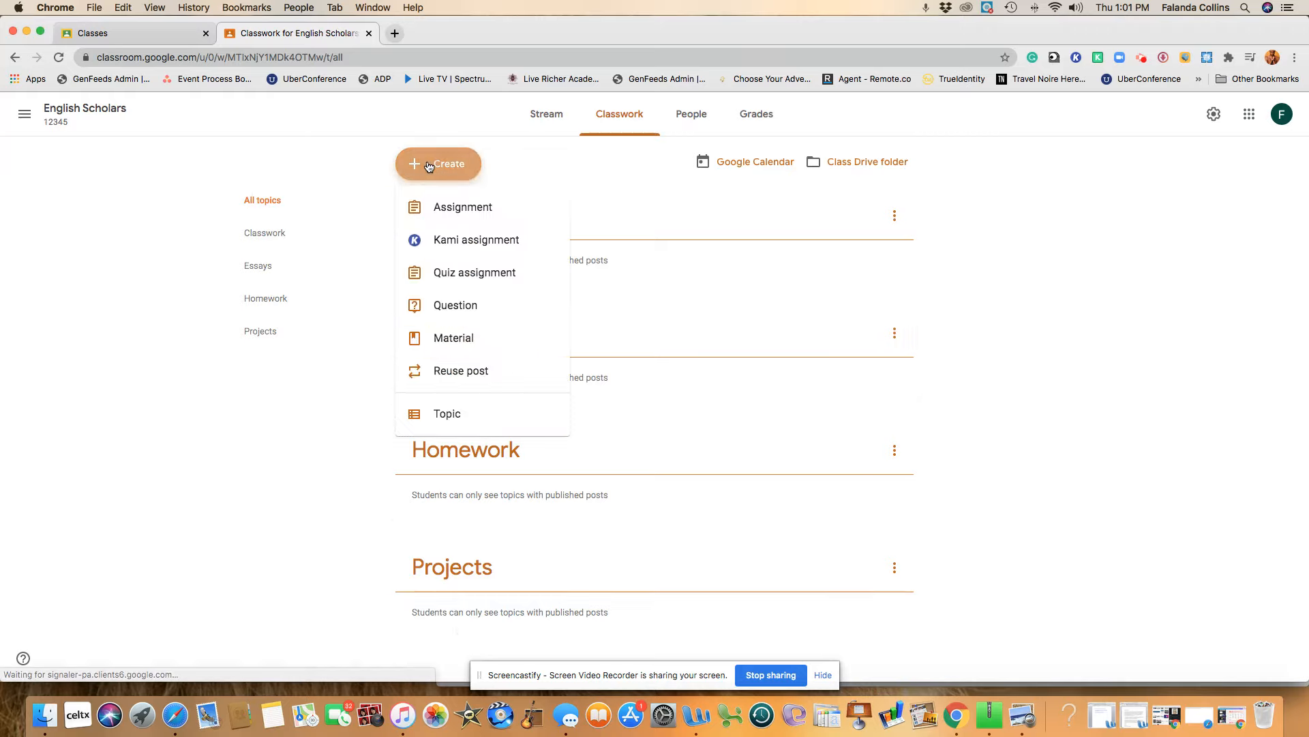
{"action": "left_click", "coordinate": [483, 426]}
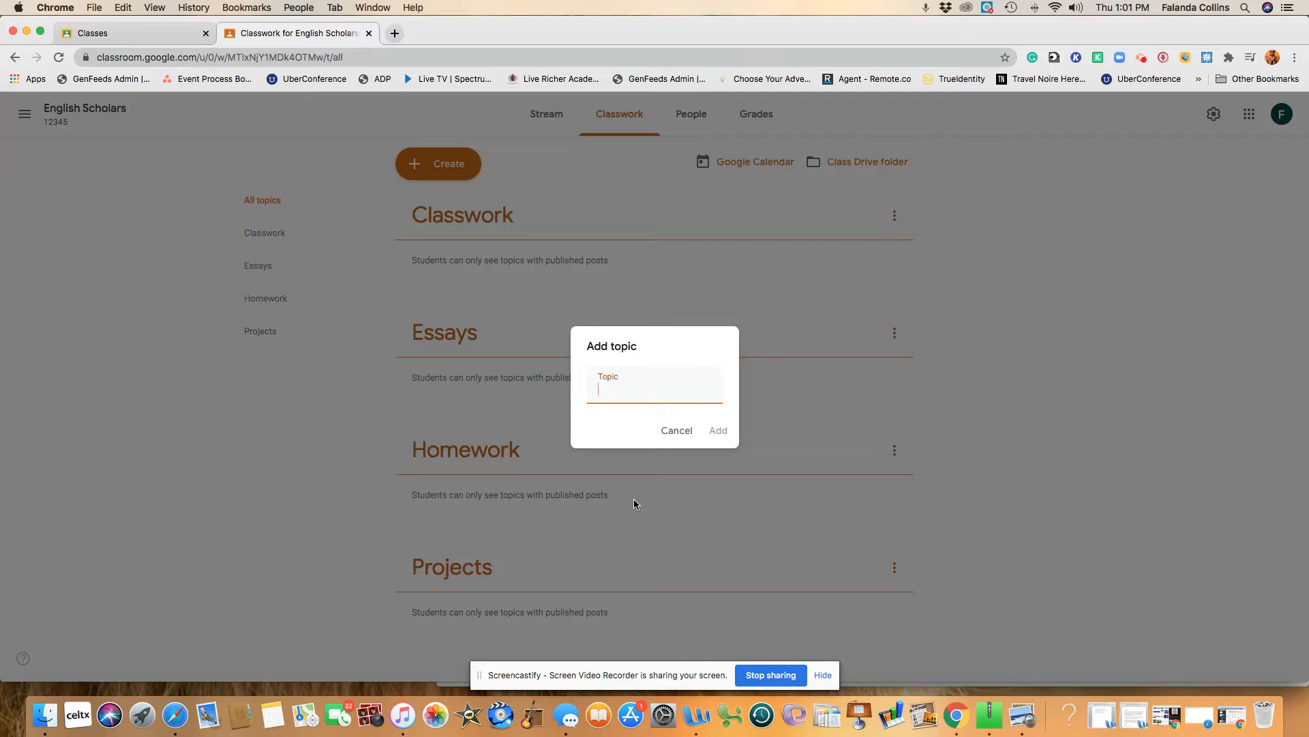
{"action": "type", "text": "Just Me"}
{"action": "type", "text": "rcy"}
{"action": "type", "text": " Nove"}
{"action": "type", "text": "l"}
{"action": "key", "text": "BackSpace"}
{"action": "key", "text": "BackSpace"}
{"action": "key", "text": "BackSpace"}
{"action": "key", "text": "BackSpace"}
{"action": "key", "text": "BackSpace"}
{"action": "type", "text": "Tasks"}
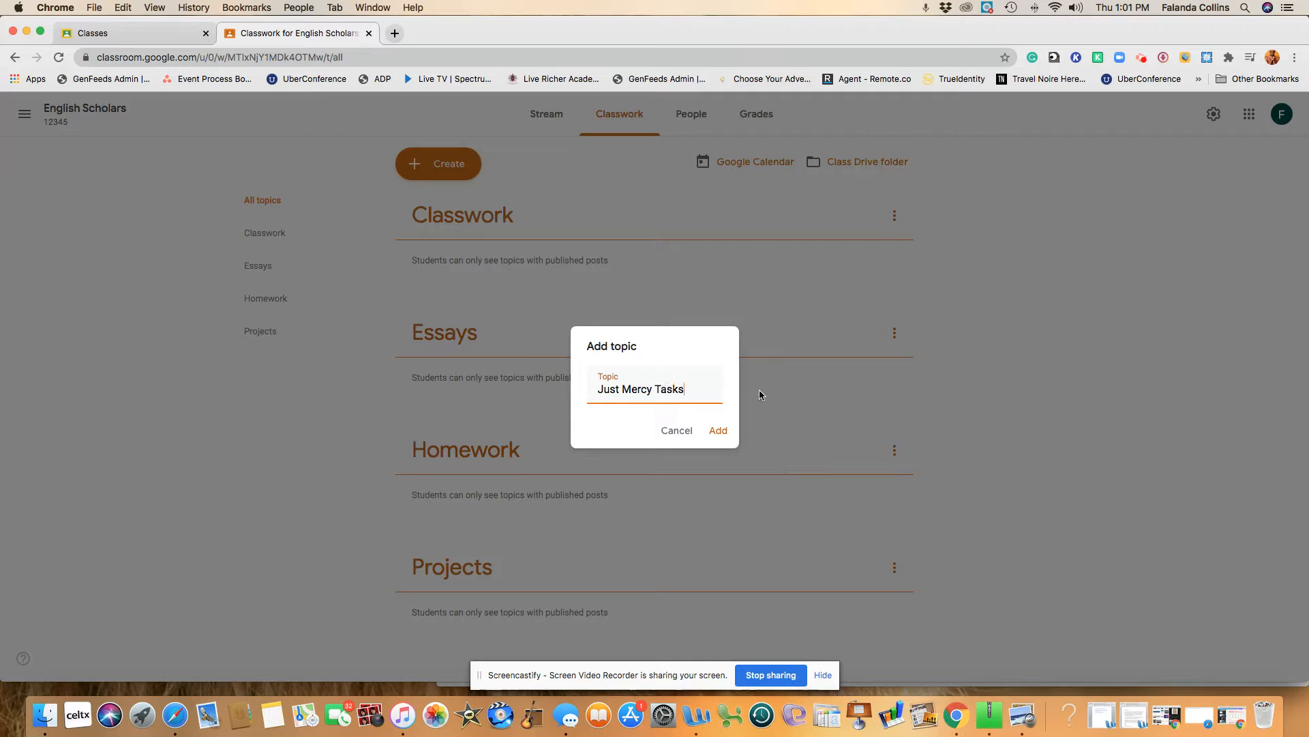
{"action": "left_click", "coordinate": [718, 431]}
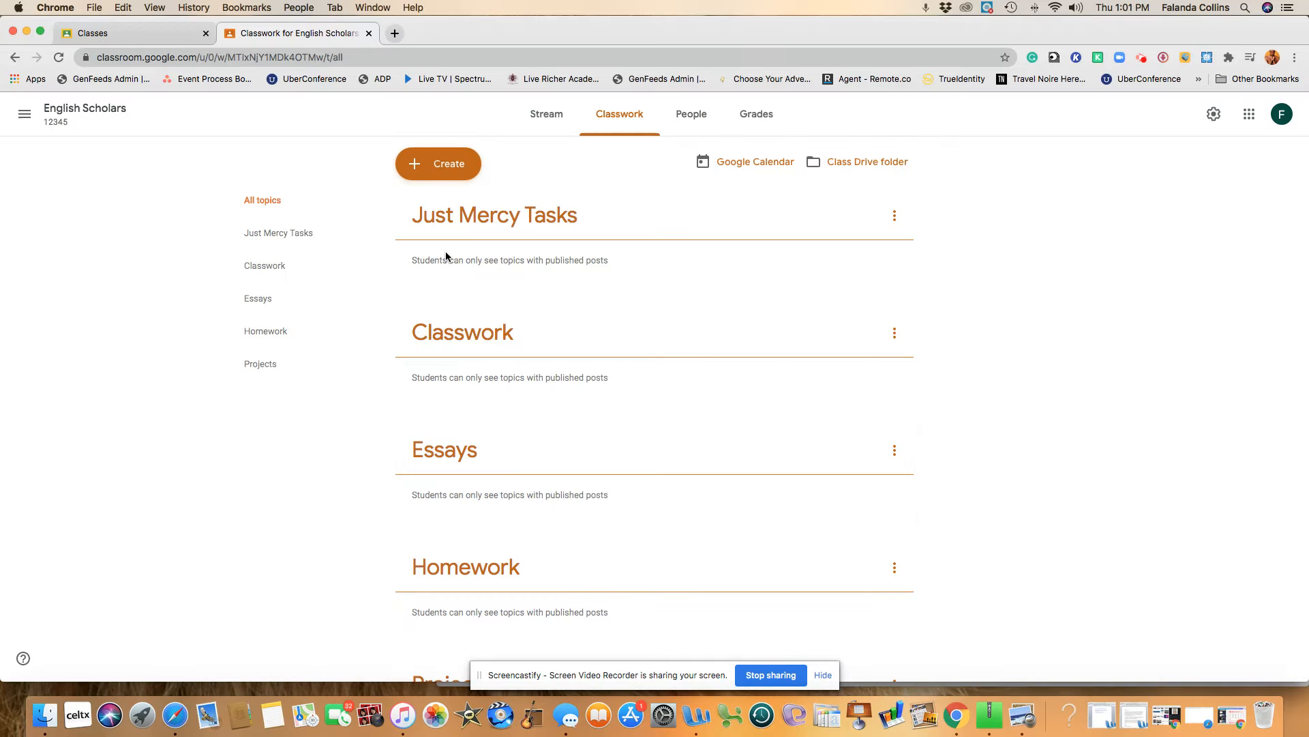
- Move the Just Mercy Tasks topic down to sit between Homework and Projects
{"action": "left_click_drag", "start_coordinate": [438, 225], "coordinate": [485, 490]}
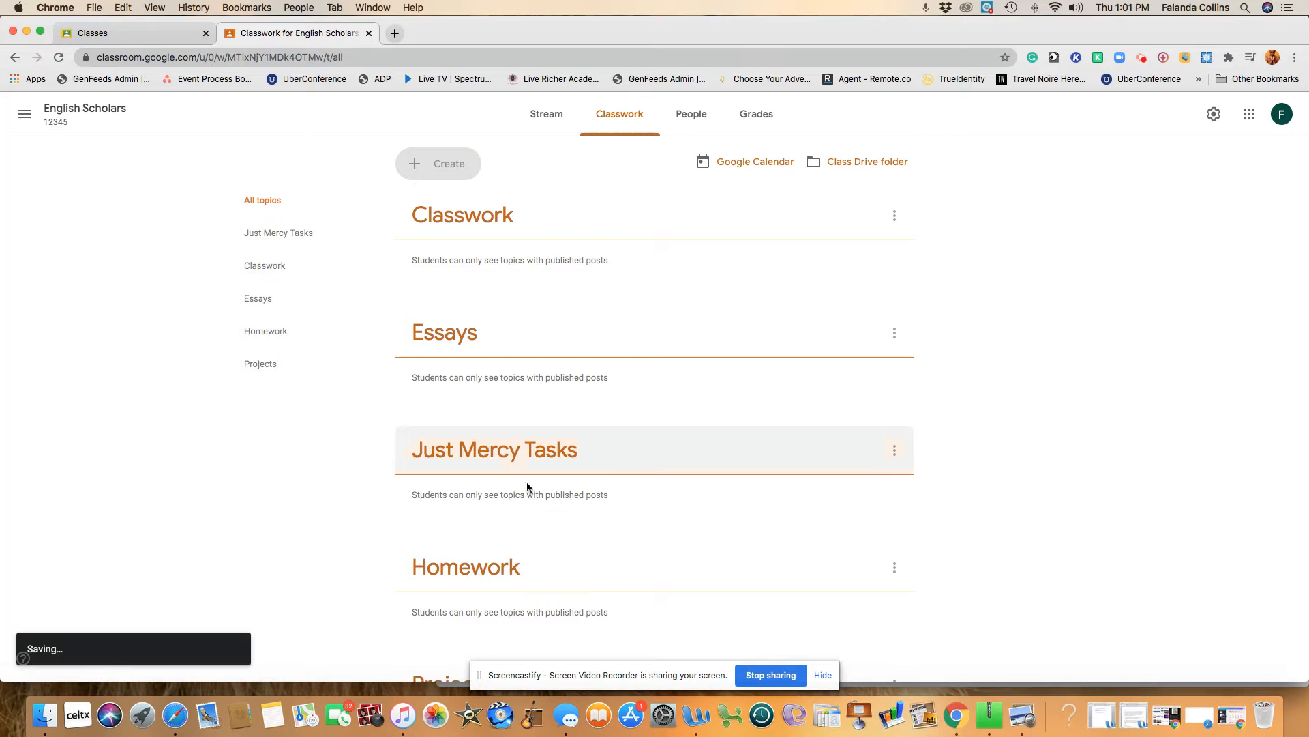
{"action": "scroll", "coordinate": [760, 474], "scroll_direction": "down", "scroll_amount": 3}
{"action": "left_click_drag", "start_coordinate": [576, 357], "coordinate": [541, 470]}
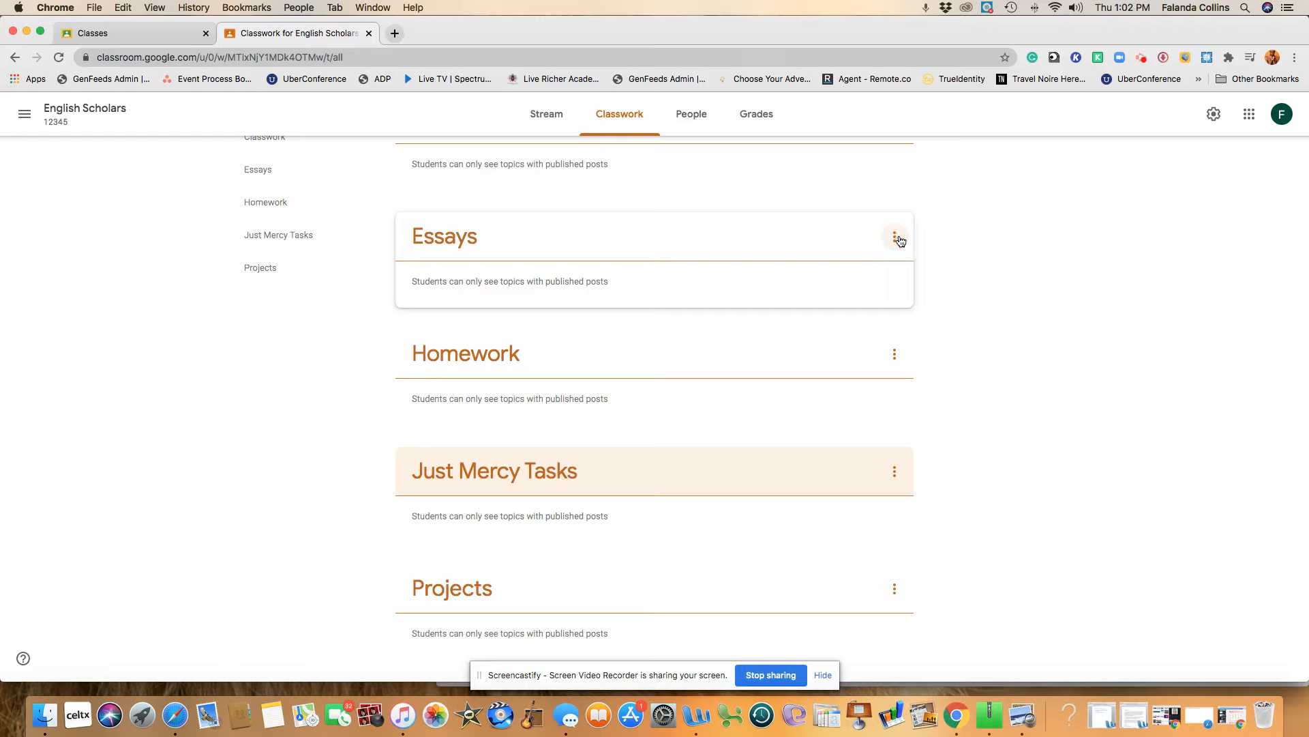
- Delete the Homework topic from the classwork page
{"action": "left_click", "coordinate": [895, 359]}
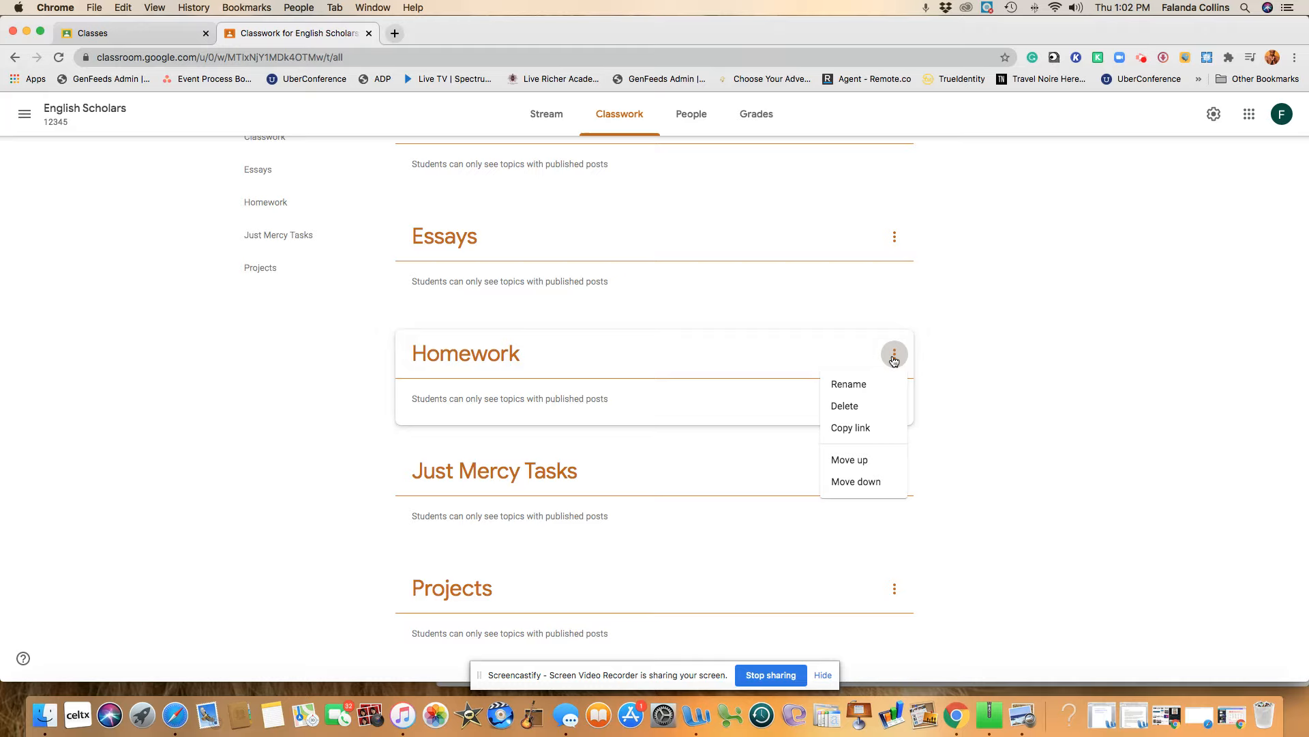
{"action": "left_click", "coordinate": [875, 405]}
{"action": "left_click", "coordinate": [734, 418]}
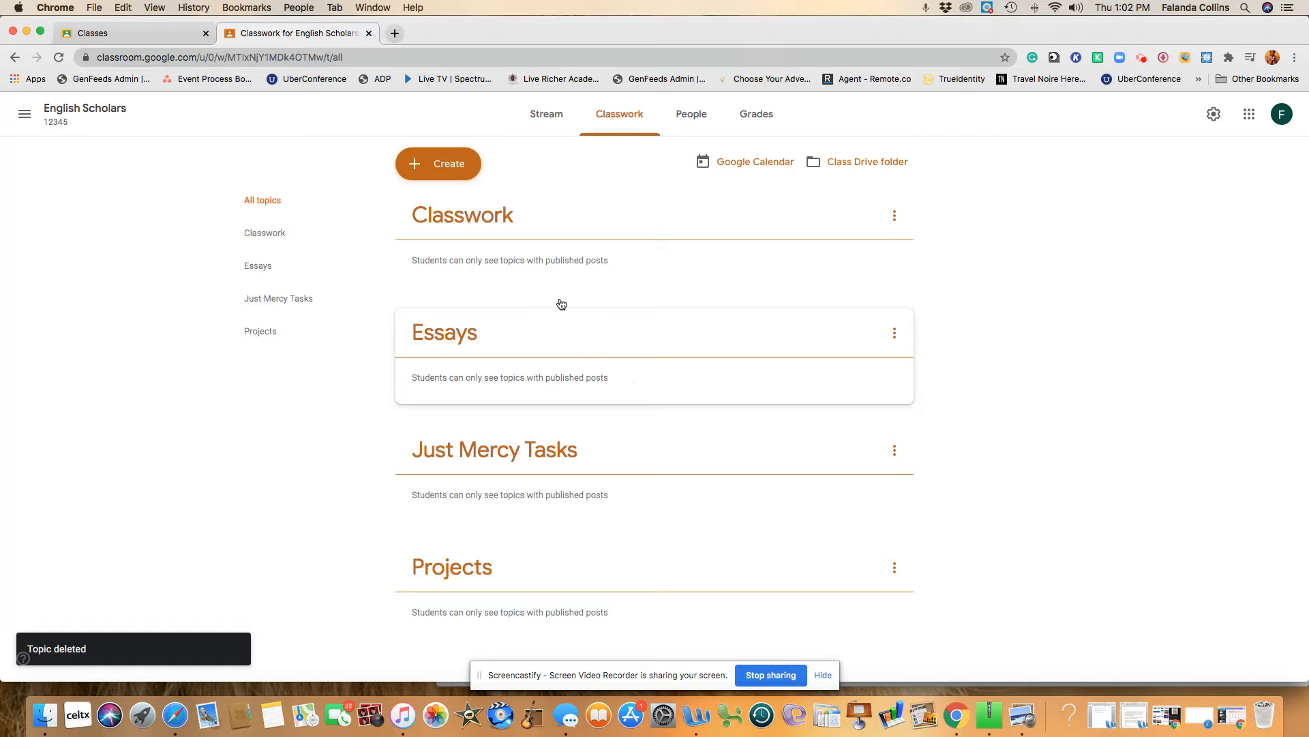
- Create a new assignment titled "Just Mercy Short Response Task One"
{"action": "left_click", "coordinate": [444, 167]}
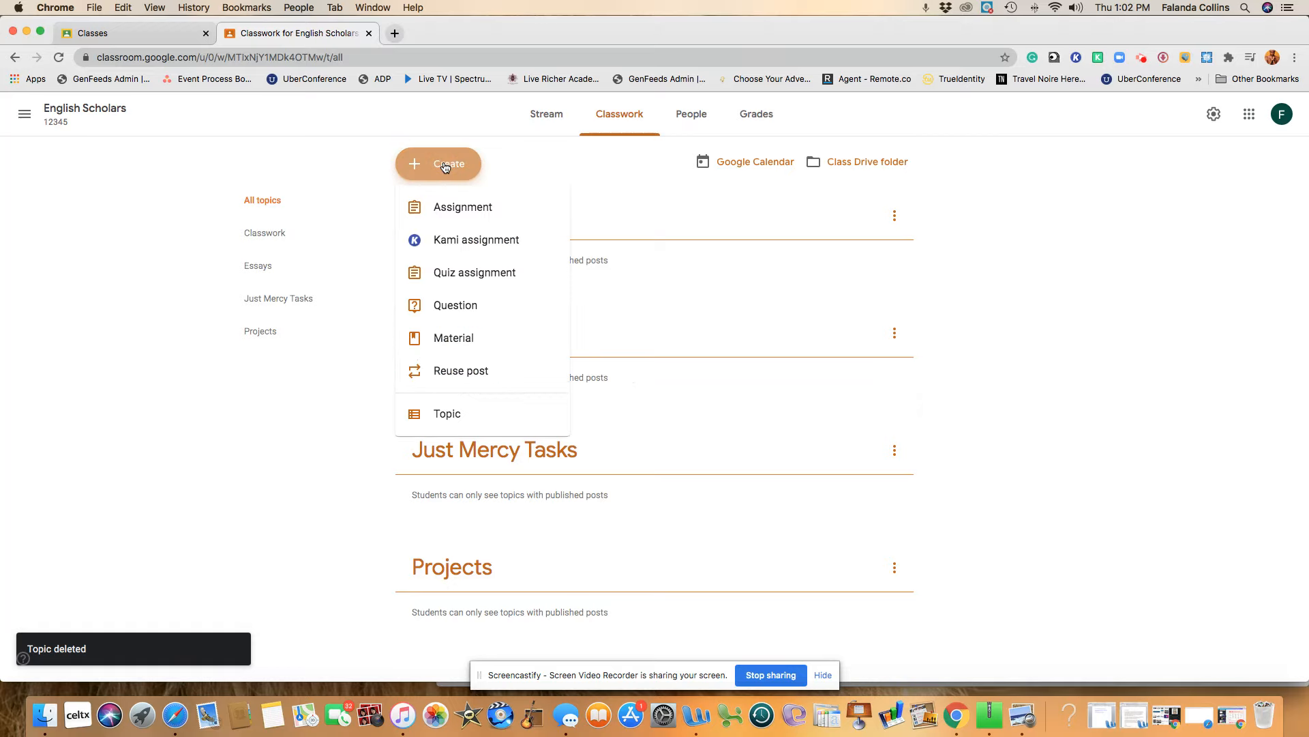
{"action": "left_click", "coordinate": [454, 206]}
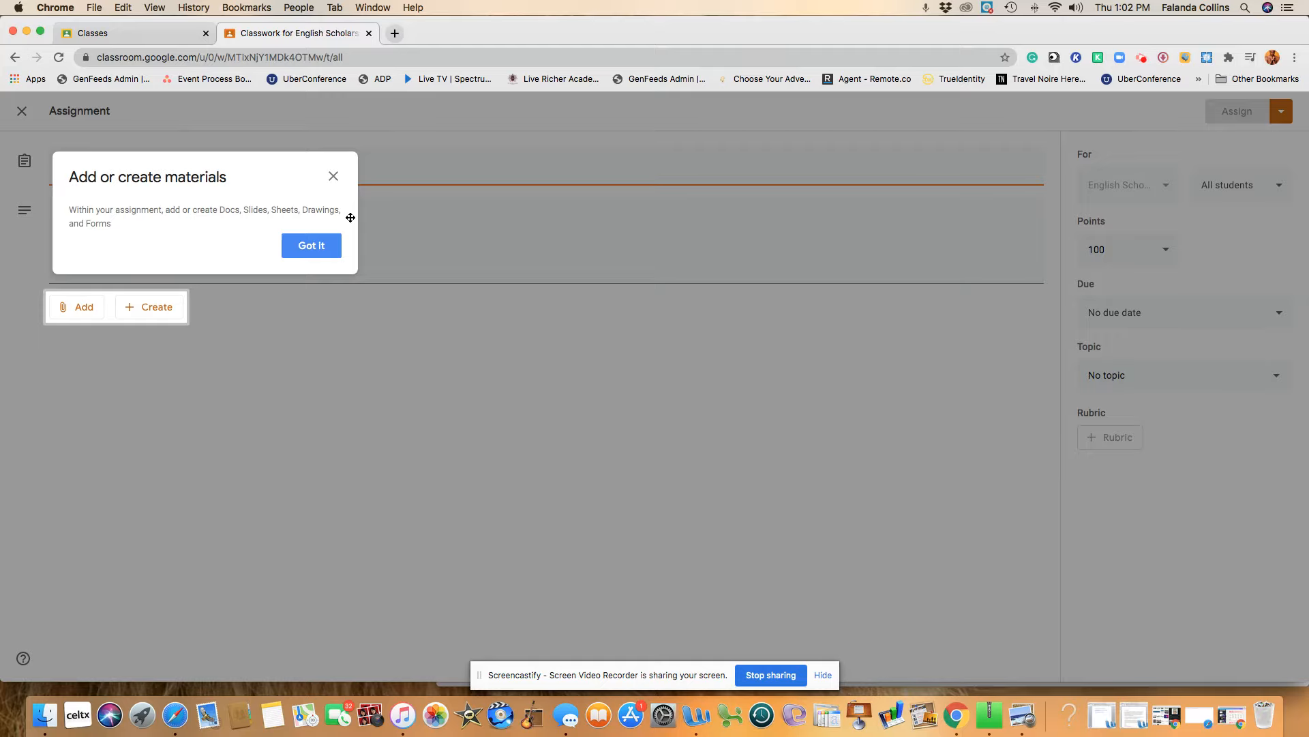
{"action": "left_click", "coordinate": [317, 248]}
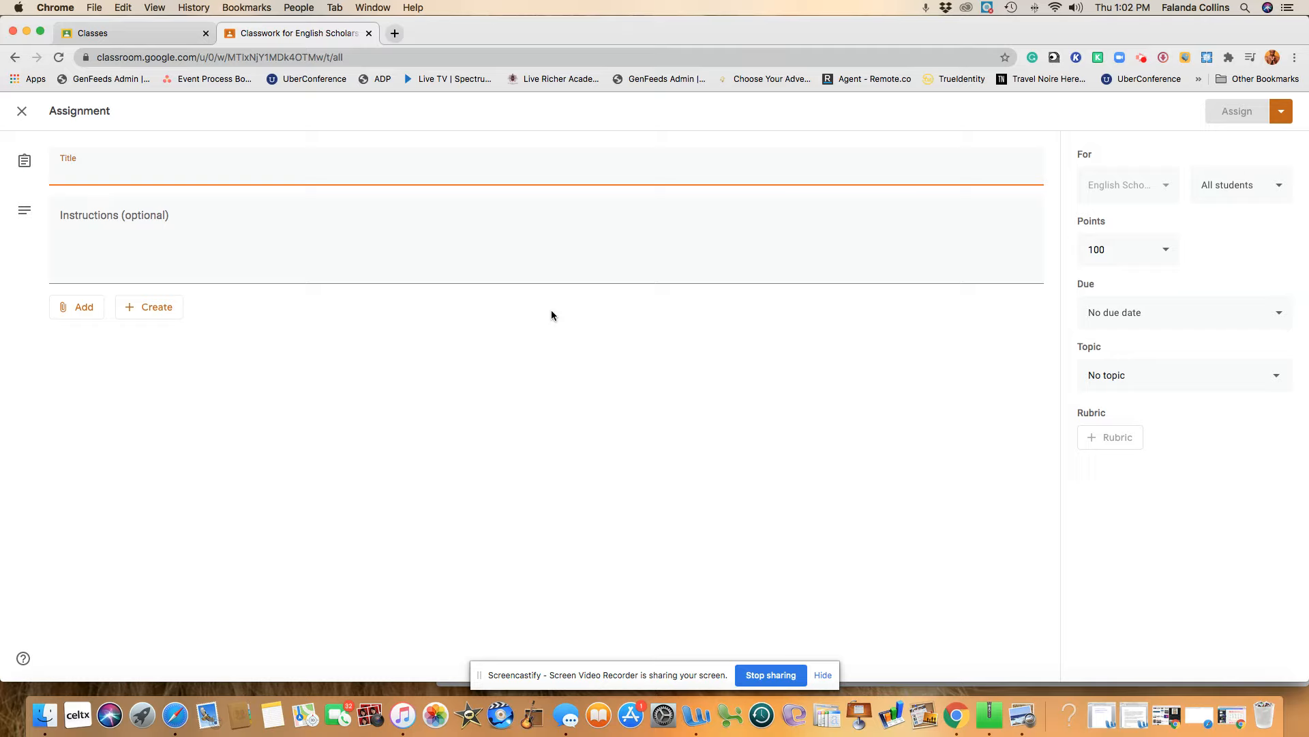
{"action": "type", "text": "Just M"}
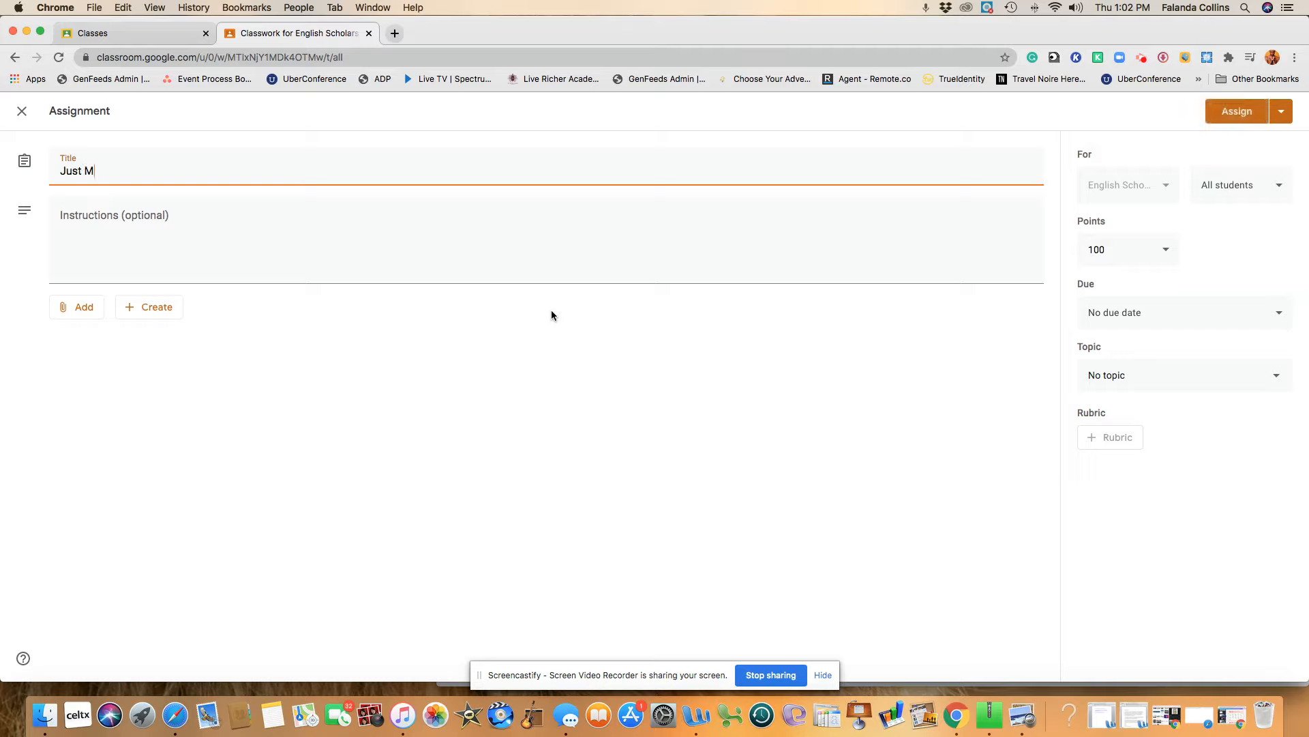
{"action": "type", "text": "ercy Short Response ta"}
{"action": "key", "text": "BackSpace"}
{"action": "key", "text": "BackSpace"}
{"action": "type", "text": "Task"}
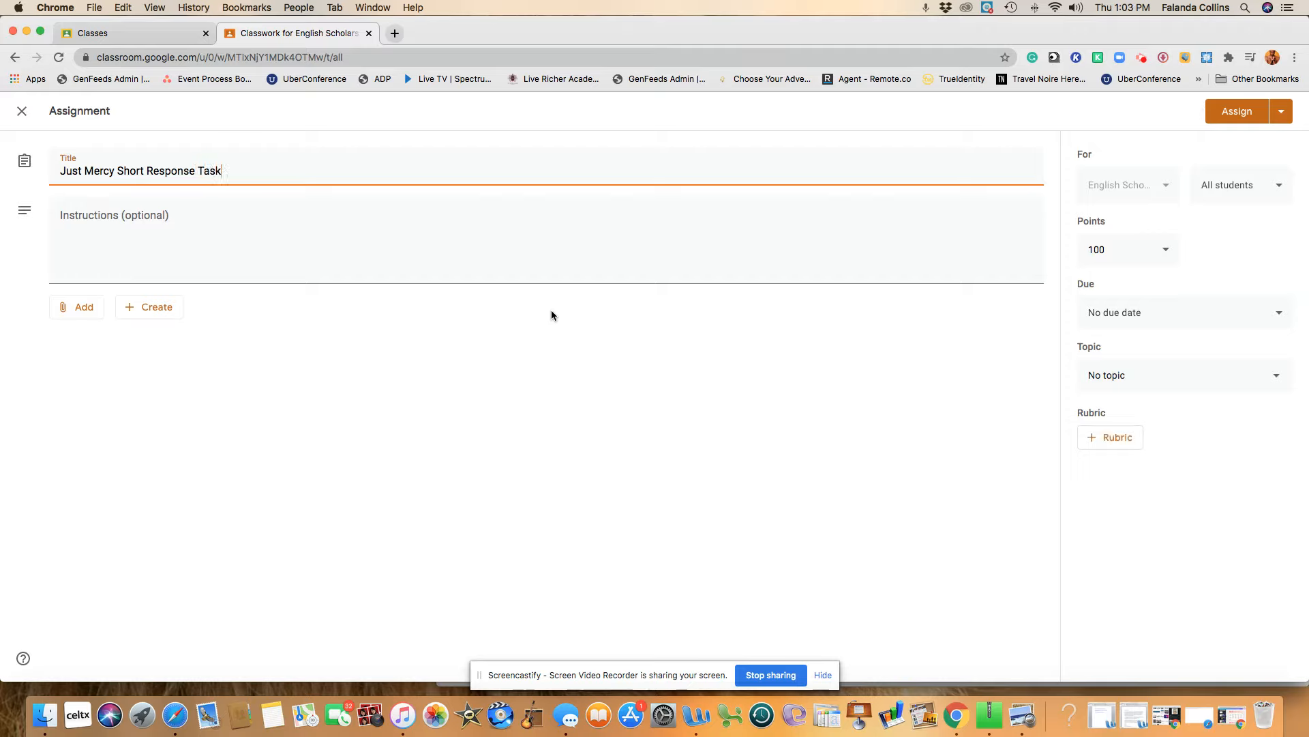
{"action": "type", "text": " One"}
- Enter the assignment instructions "Please use the R.A.C.E. method to answer all short response questions."
{"action": "left_click", "coordinate": [321, 220]}
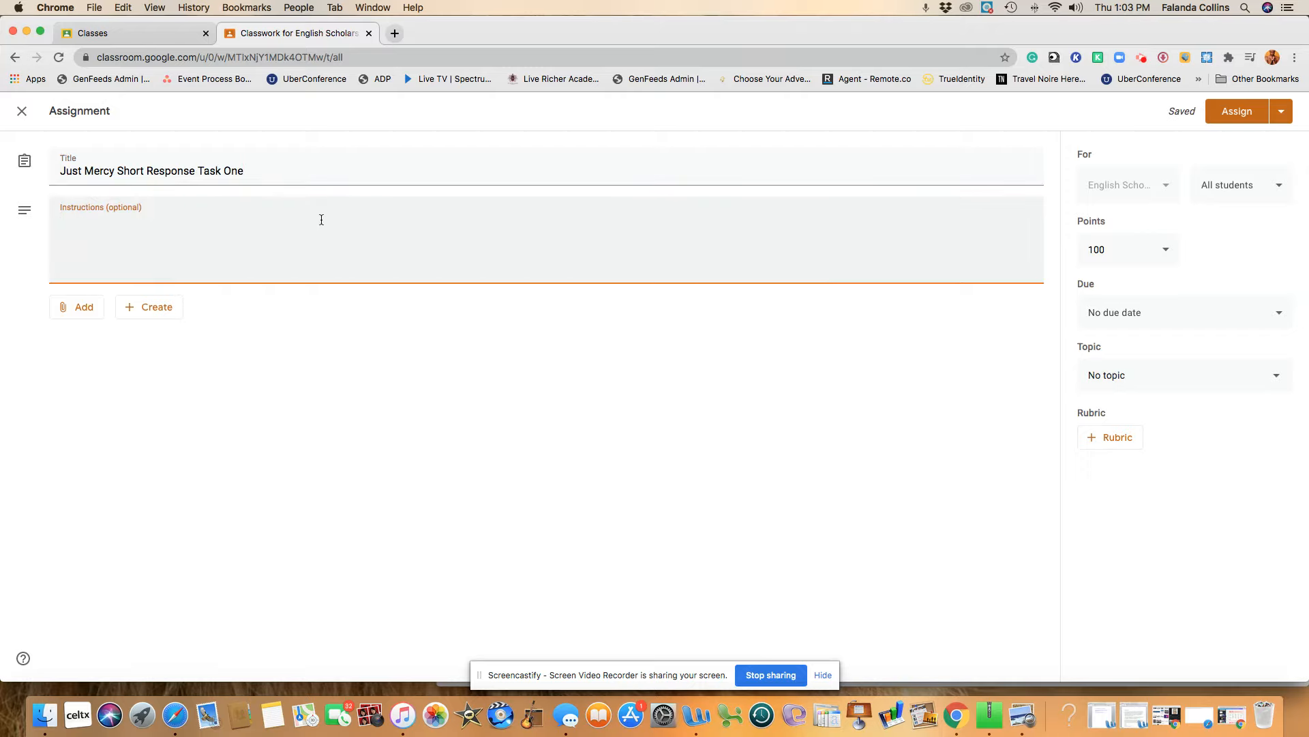
{"action": "type", "text": "Please use the R.A.C.E"}
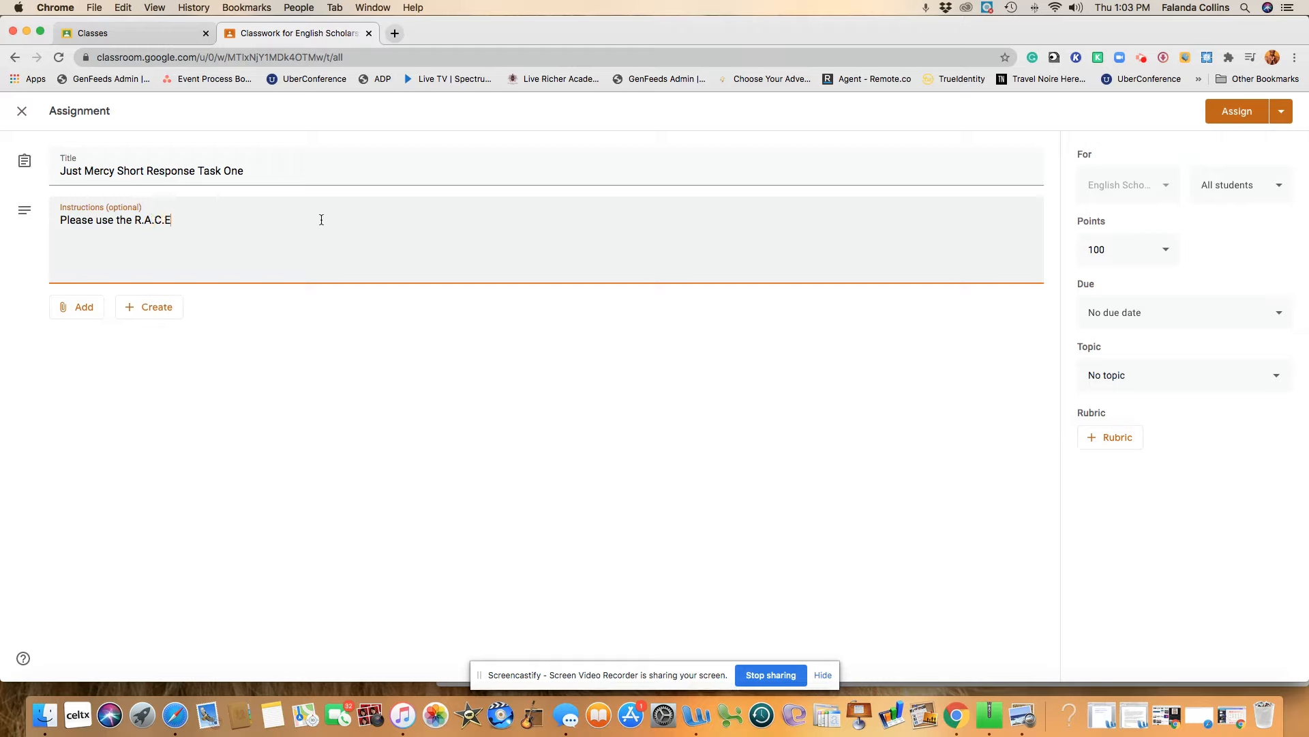
{"action": "type", "text": ". method to answer all short response questions."}
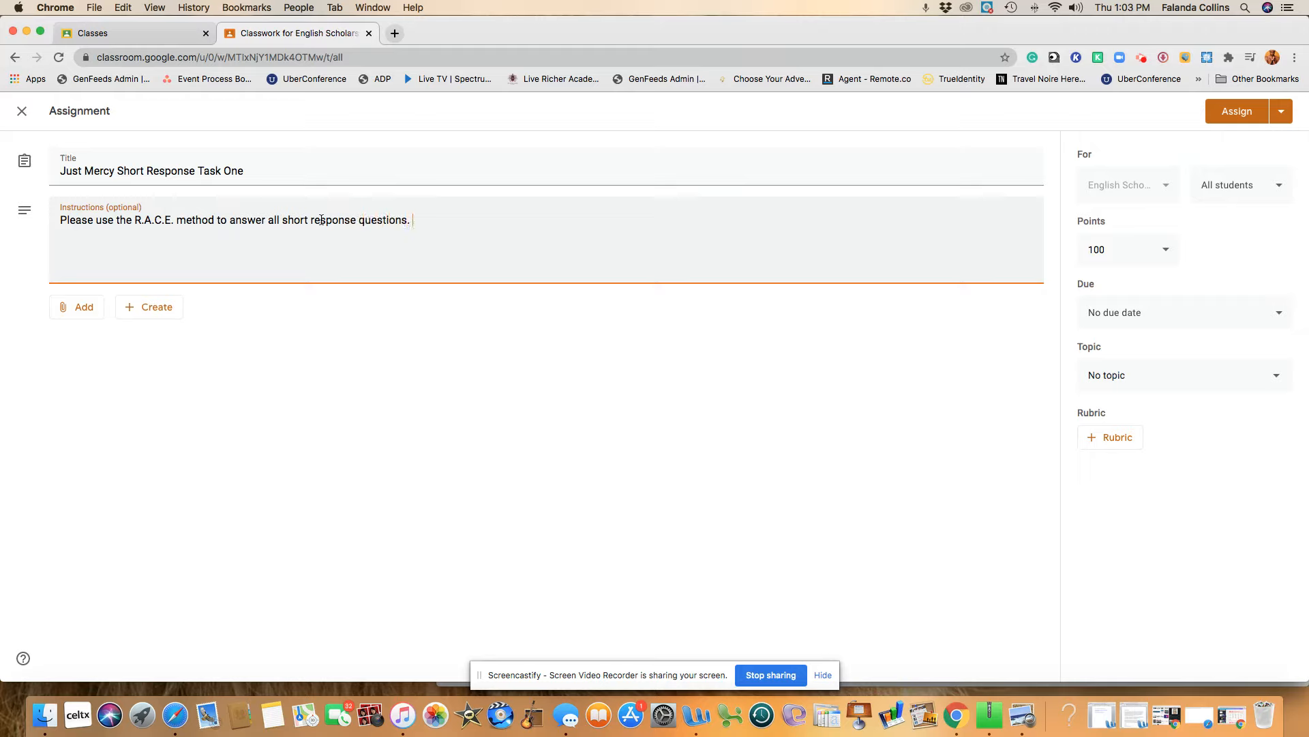
- Search YouTube for "R.A.C.E. Writing Method" and attach the "R.A.C.E Writing Strategy" video to the assignment
{"action": "left_click", "coordinate": [85, 307]}
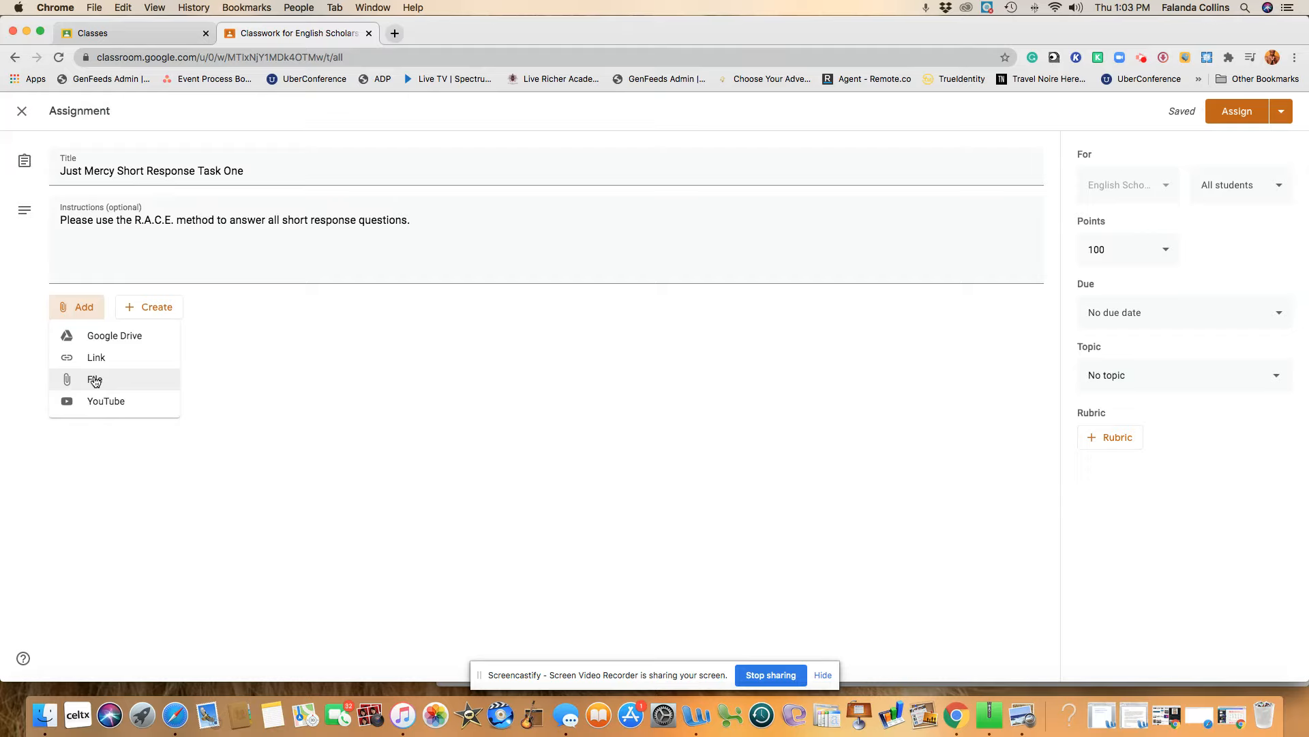
{"action": "left_click", "coordinate": [103, 404]}
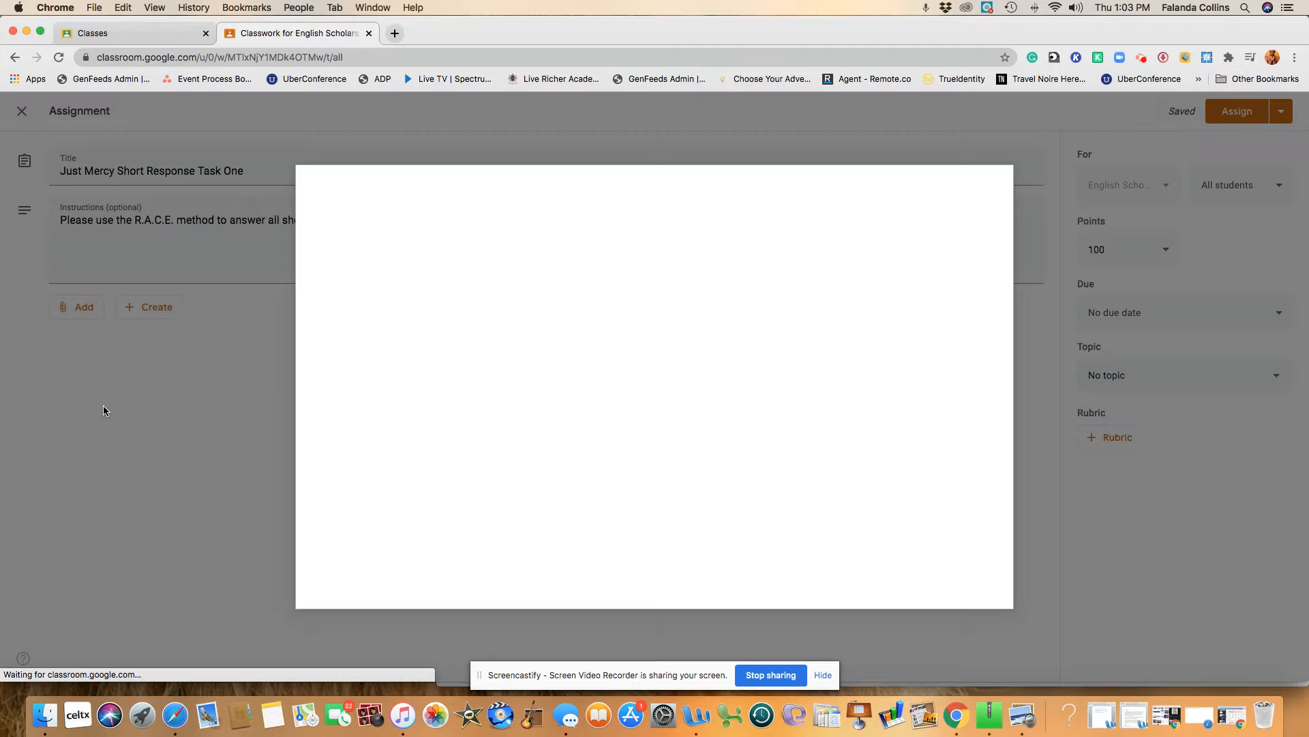
{"action": "left_click", "coordinate": [468, 259]}
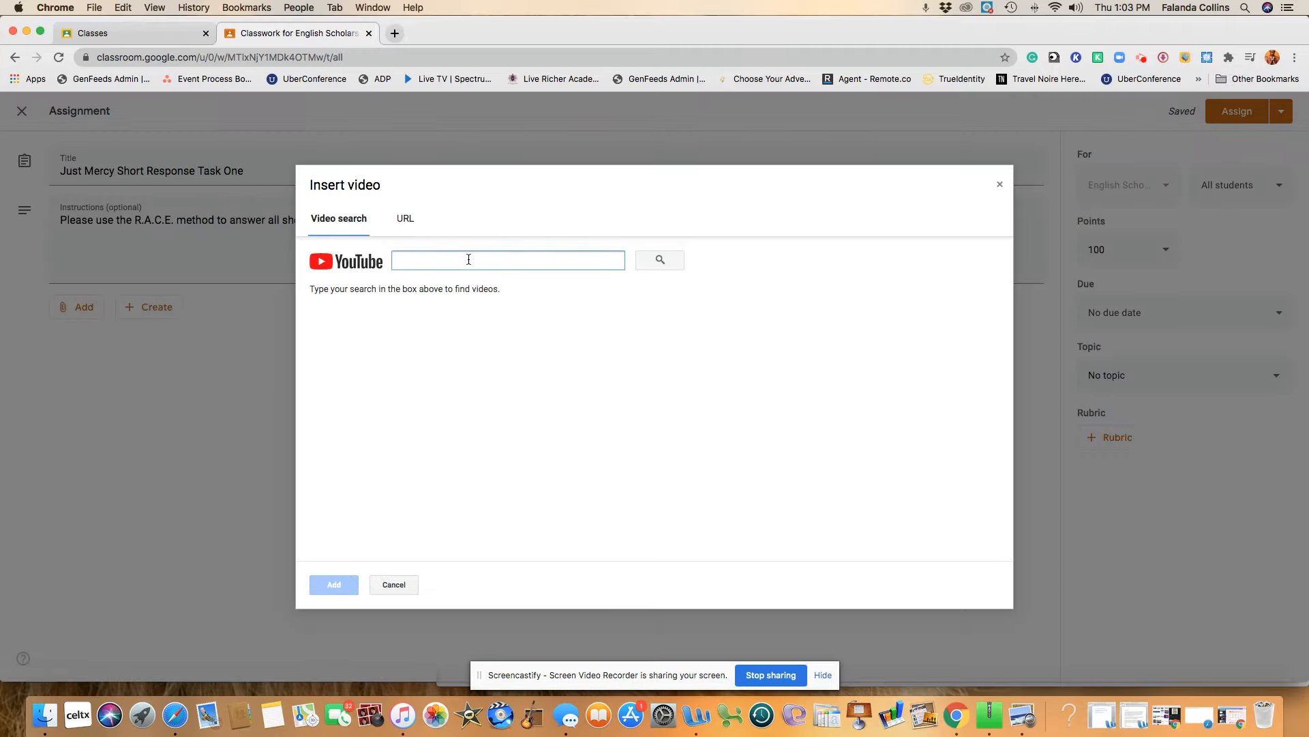
{"action": "type", "text": "R.A"}
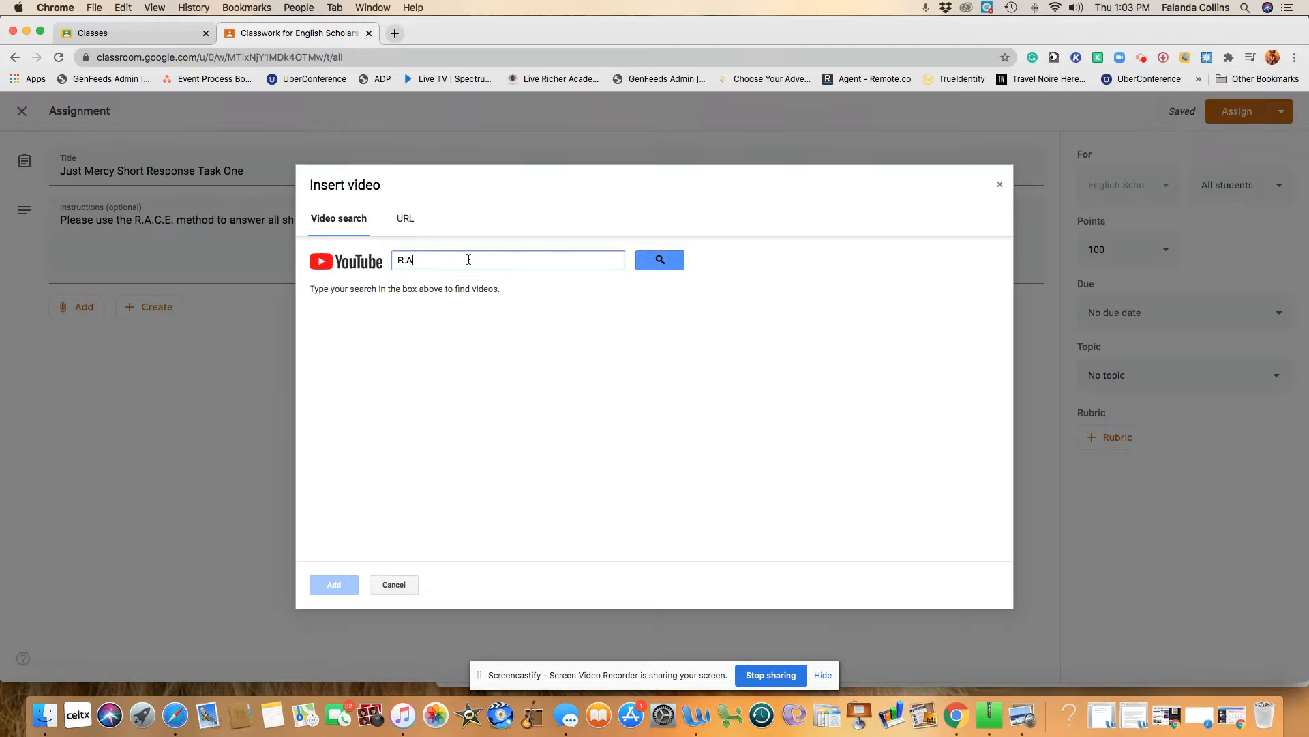
{"action": "type", "text": ".C.E. Writing Method"}
{"action": "key", "text": "Return"}
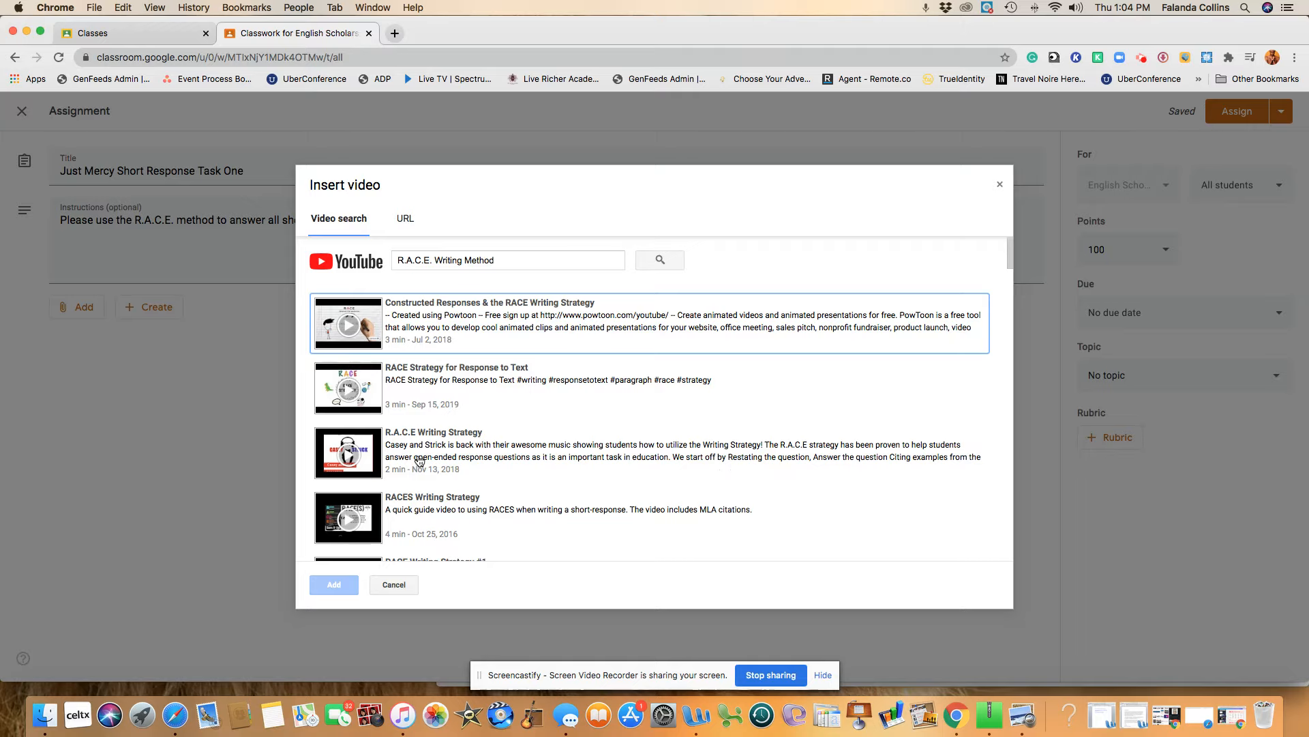
{"action": "left_click", "coordinate": [354, 453]}
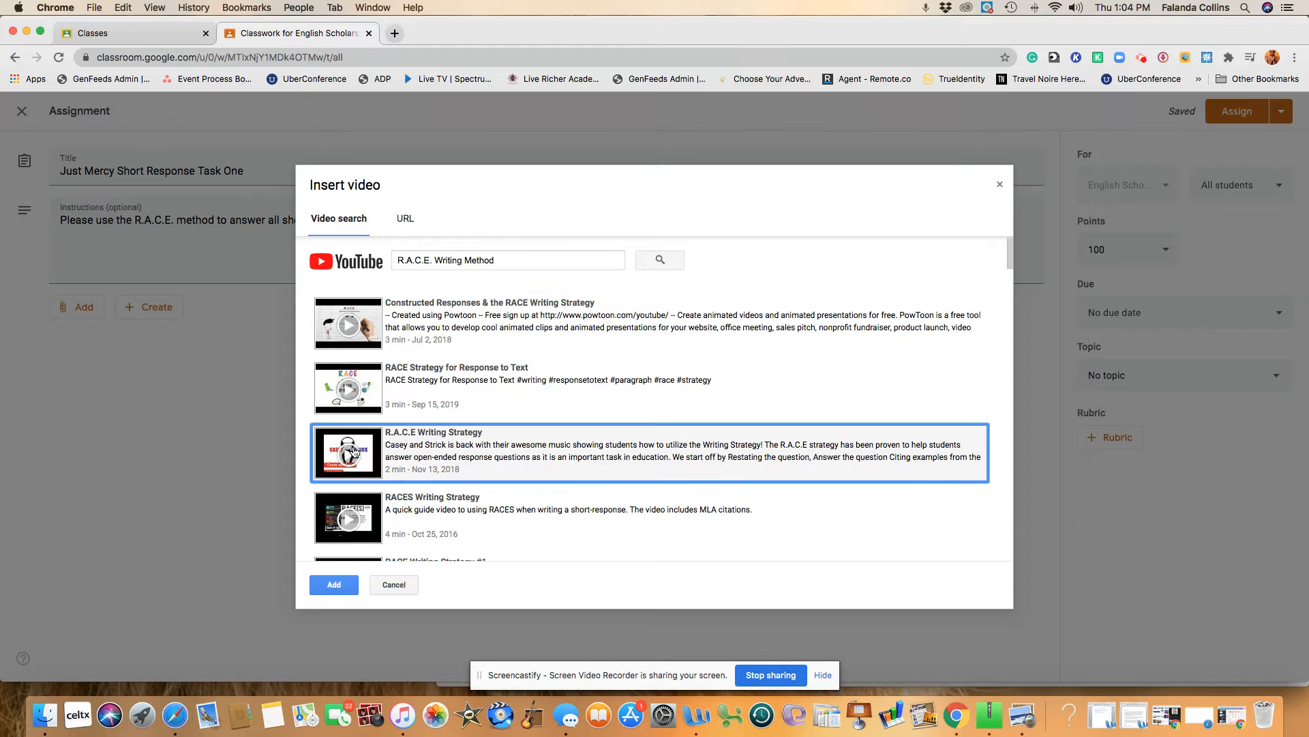
{"action": "left_click", "coordinate": [337, 590]}
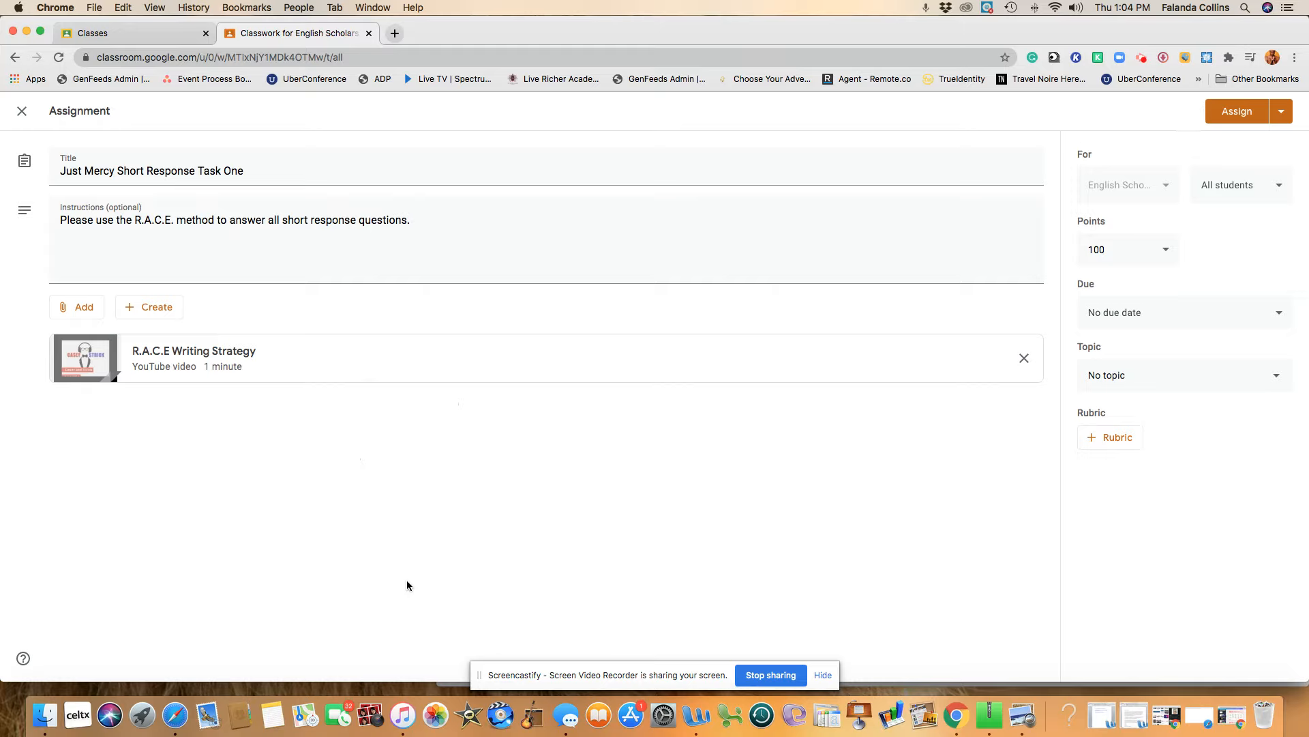
- Attach the Parent Overview Email Template document from Google Drive to the assignment and dismiss the sharing settings tip
{"action": "left_click", "coordinate": [79, 308]}
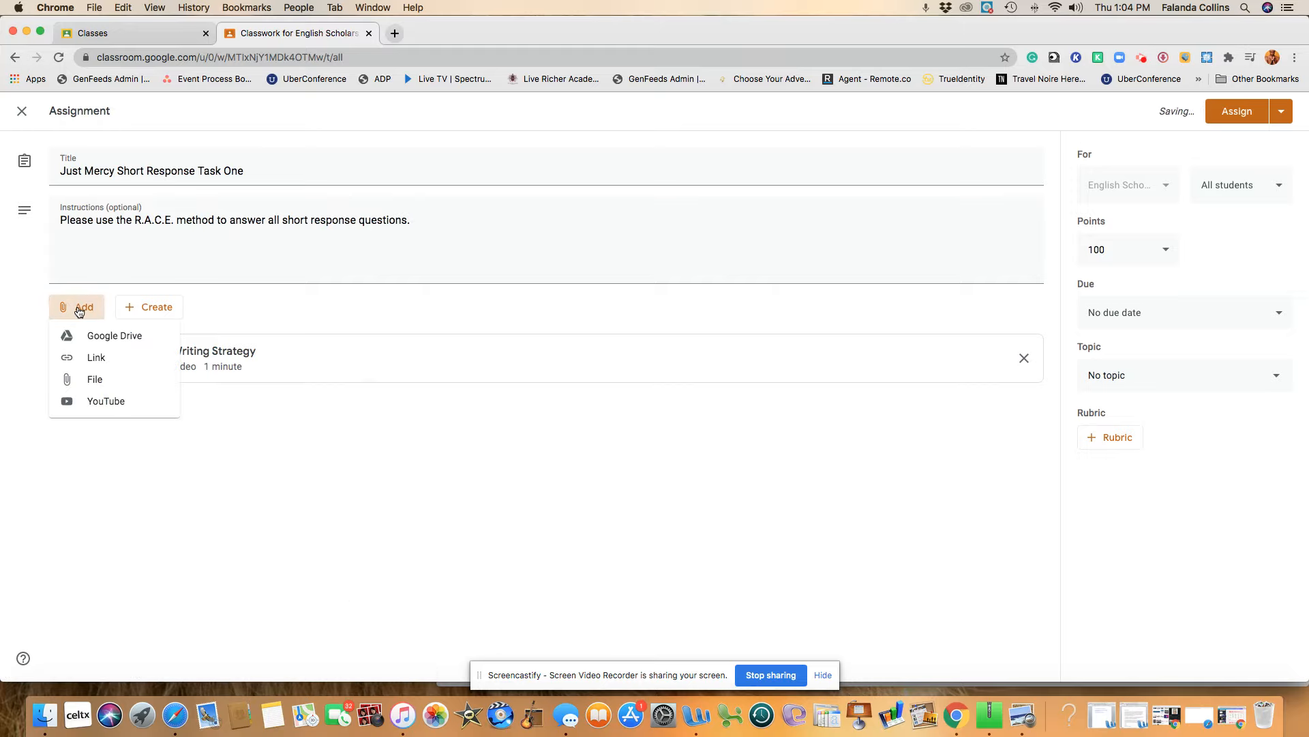
{"action": "left_click", "coordinate": [91, 337]}
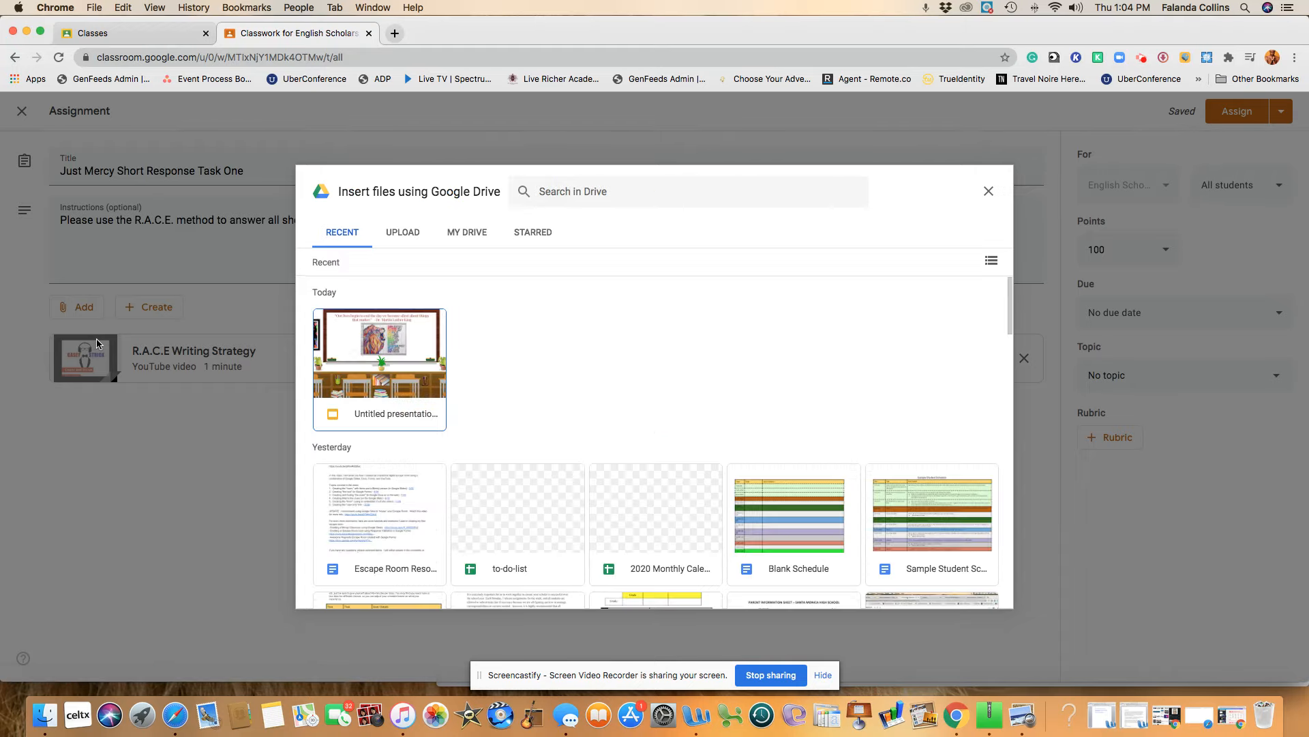
{"action": "scroll", "coordinate": [657, 553], "scroll_direction": "down", "scroll_amount": 3}
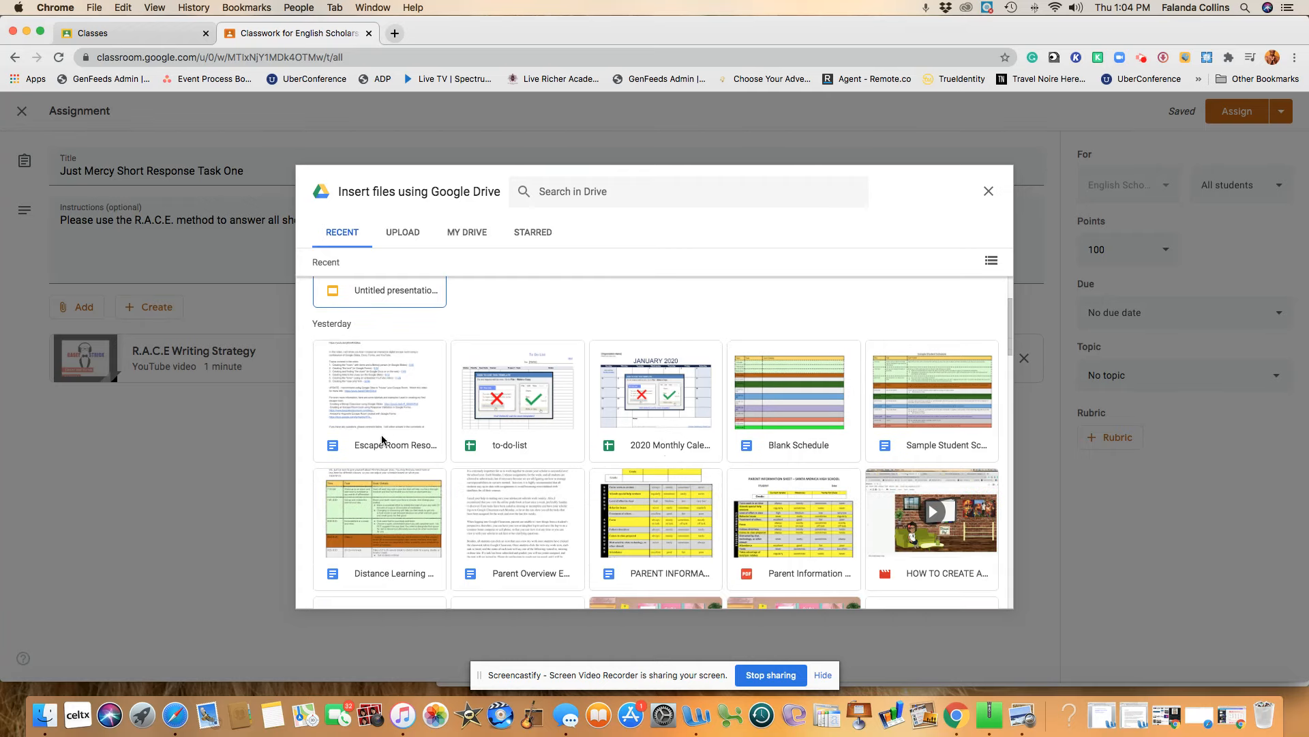
{"action": "left_click", "coordinate": [539, 536]}
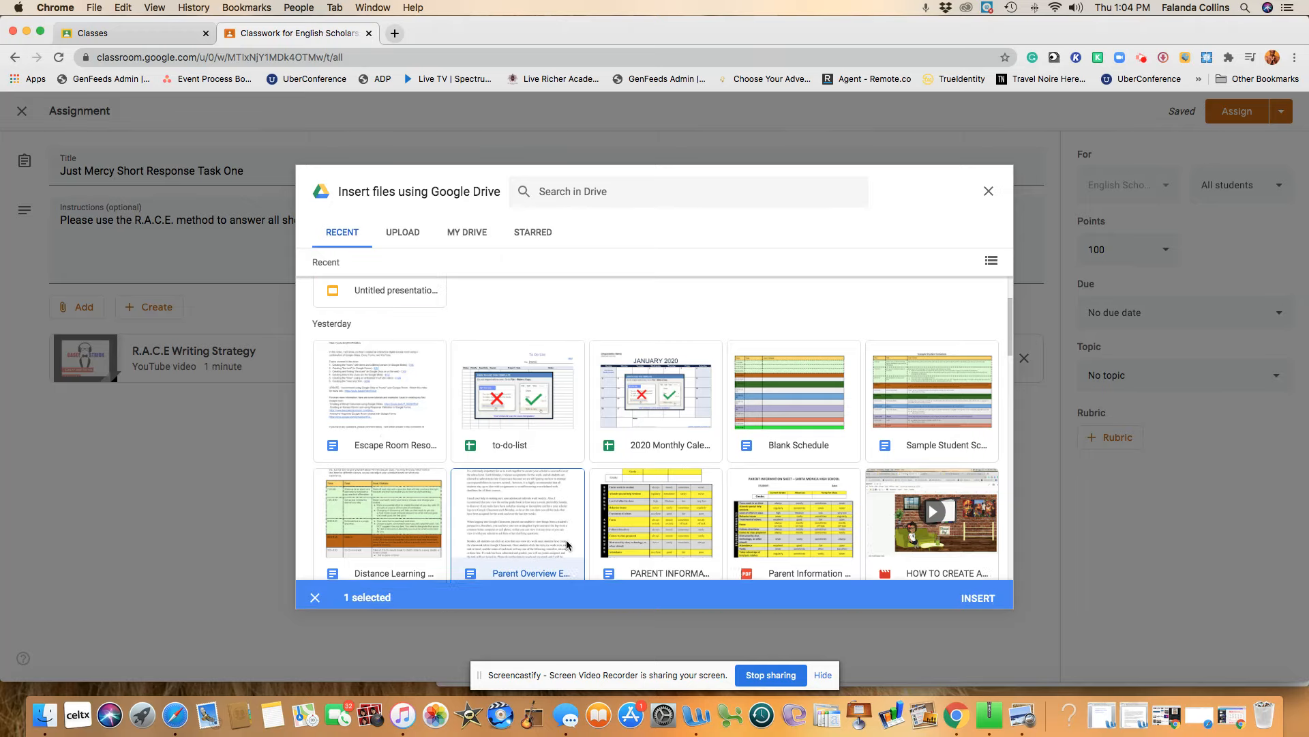
{"action": "left_click", "coordinate": [972, 597]}
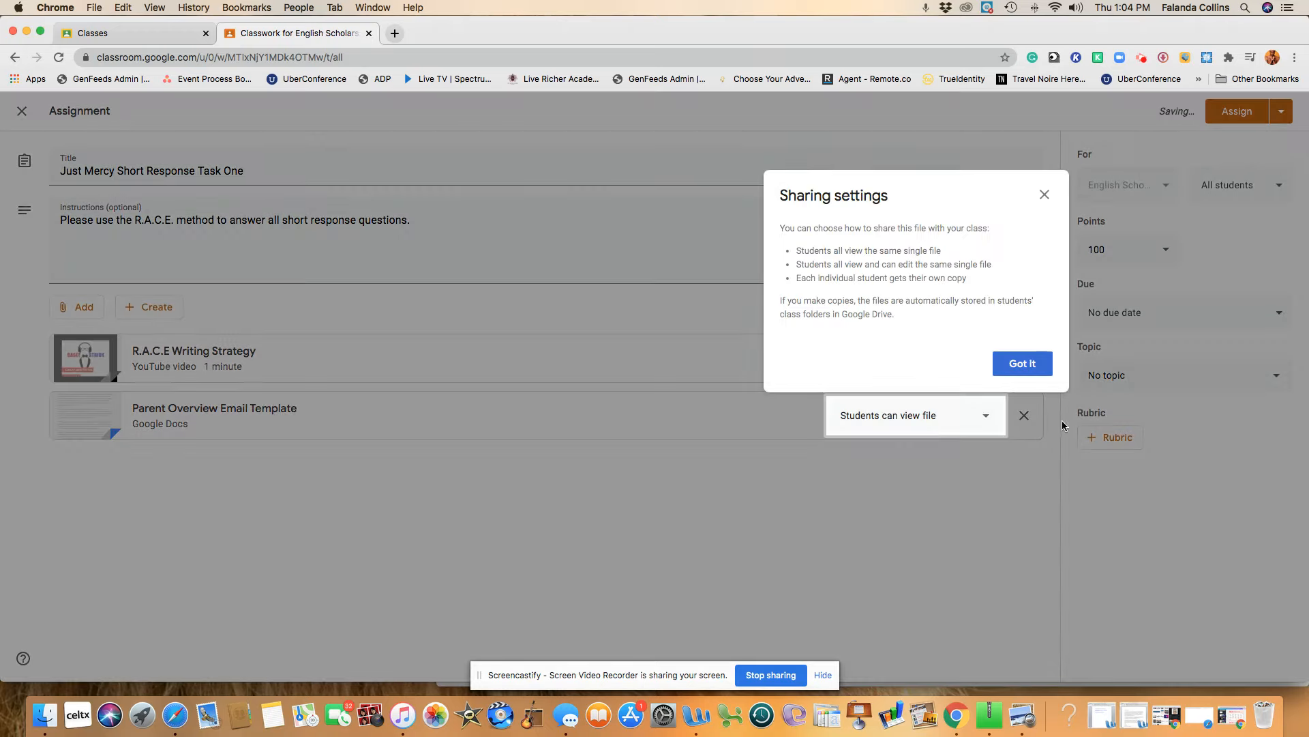
{"action": "left_click", "coordinate": [1045, 195]}
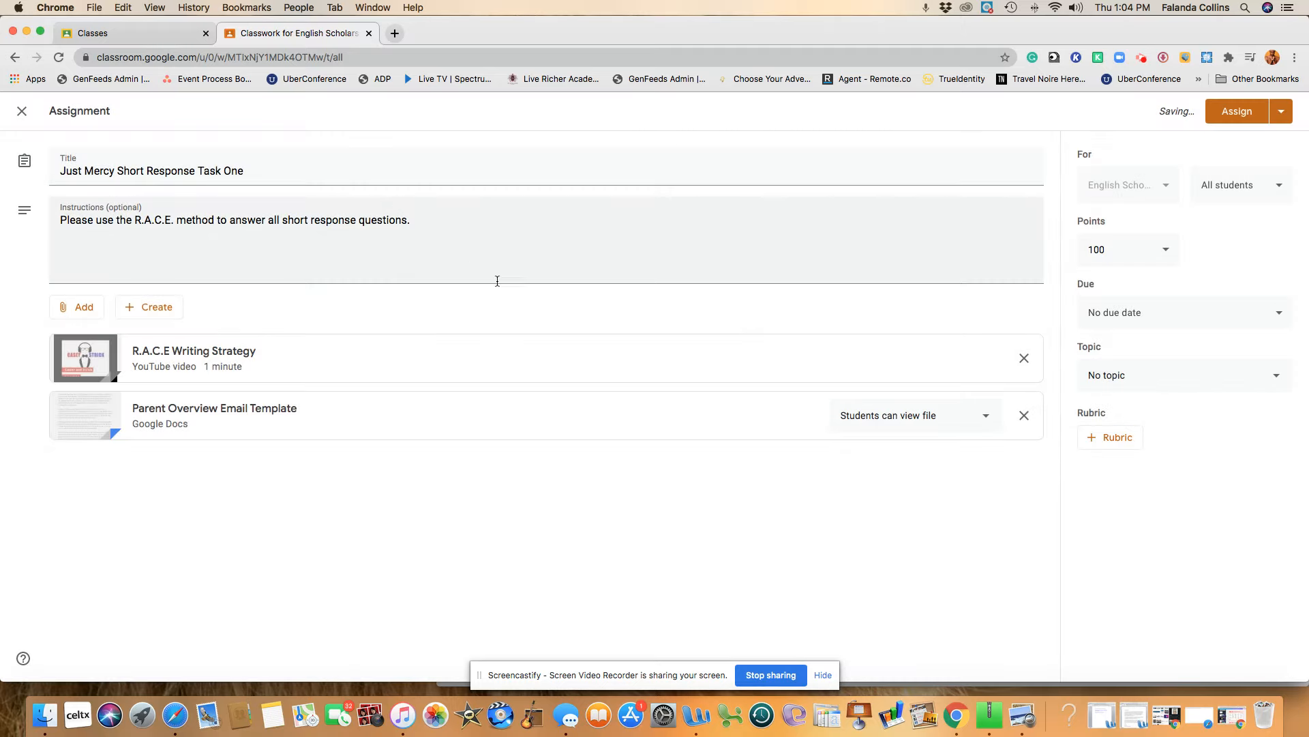
- Set the attached Parent Overview Email Template to make a copy for each student
{"action": "left_click", "coordinate": [923, 423]}
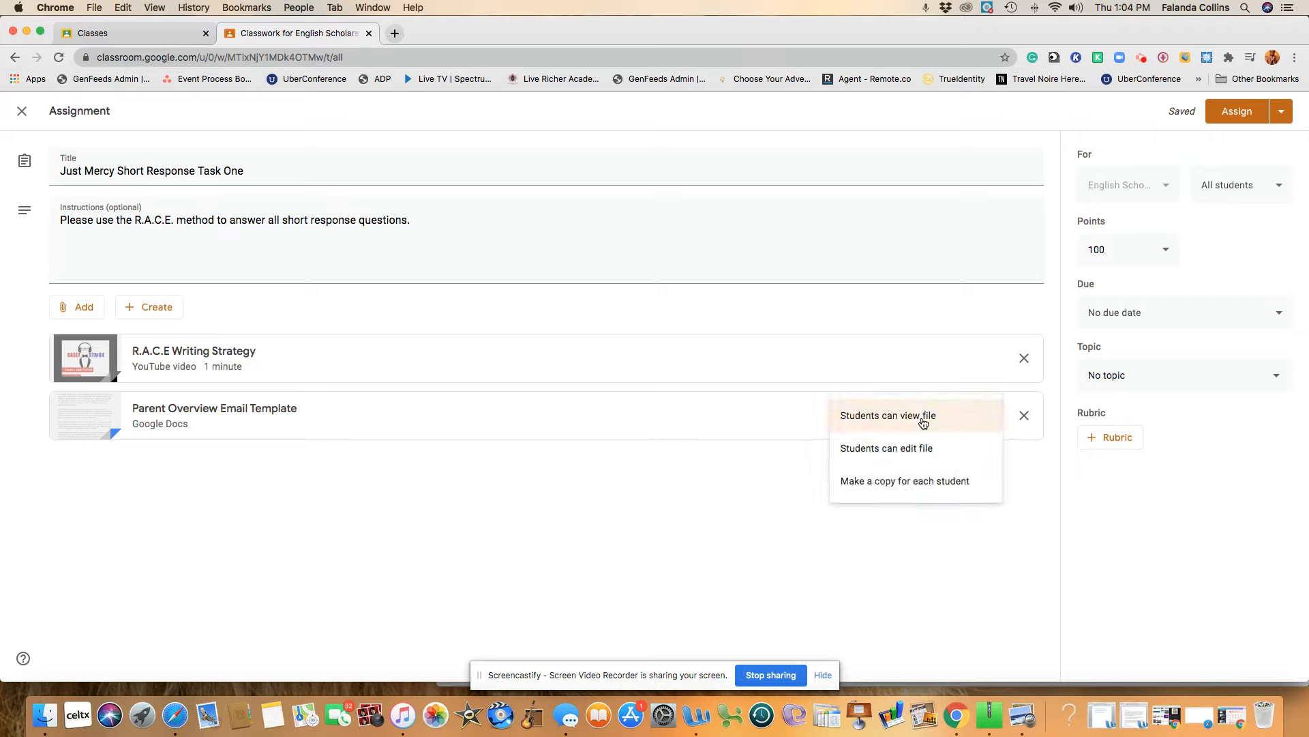
{"action": "left_click", "coordinate": [912, 487]}
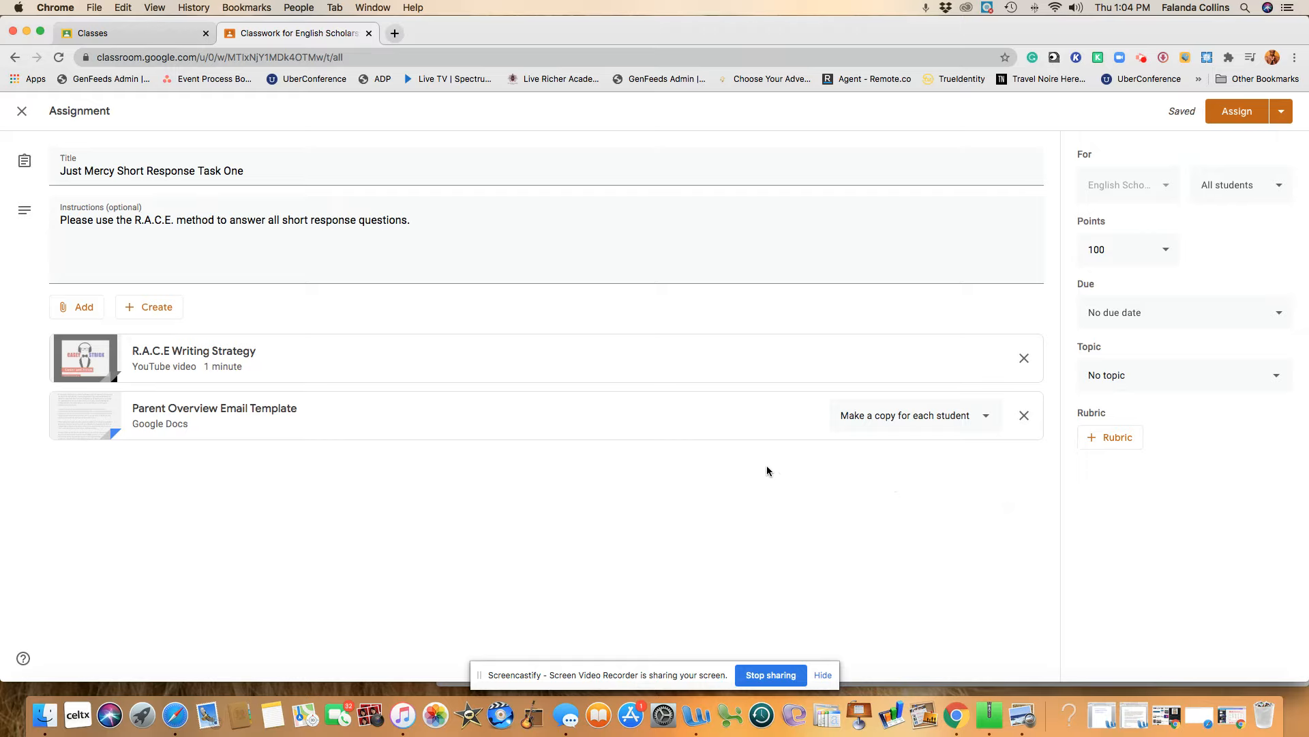
{"action": "left_click", "coordinate": [912, 428]}
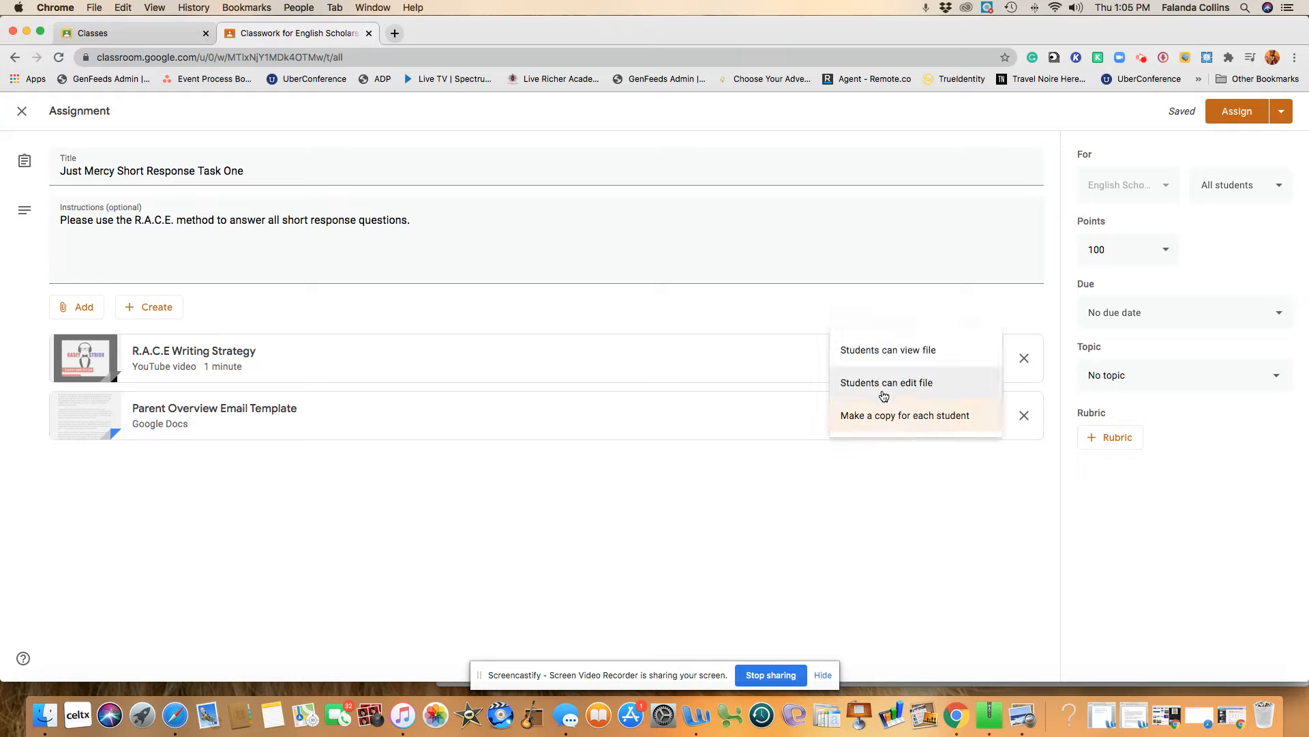
{"action": "left_click", "coordinate": [896, 425]}
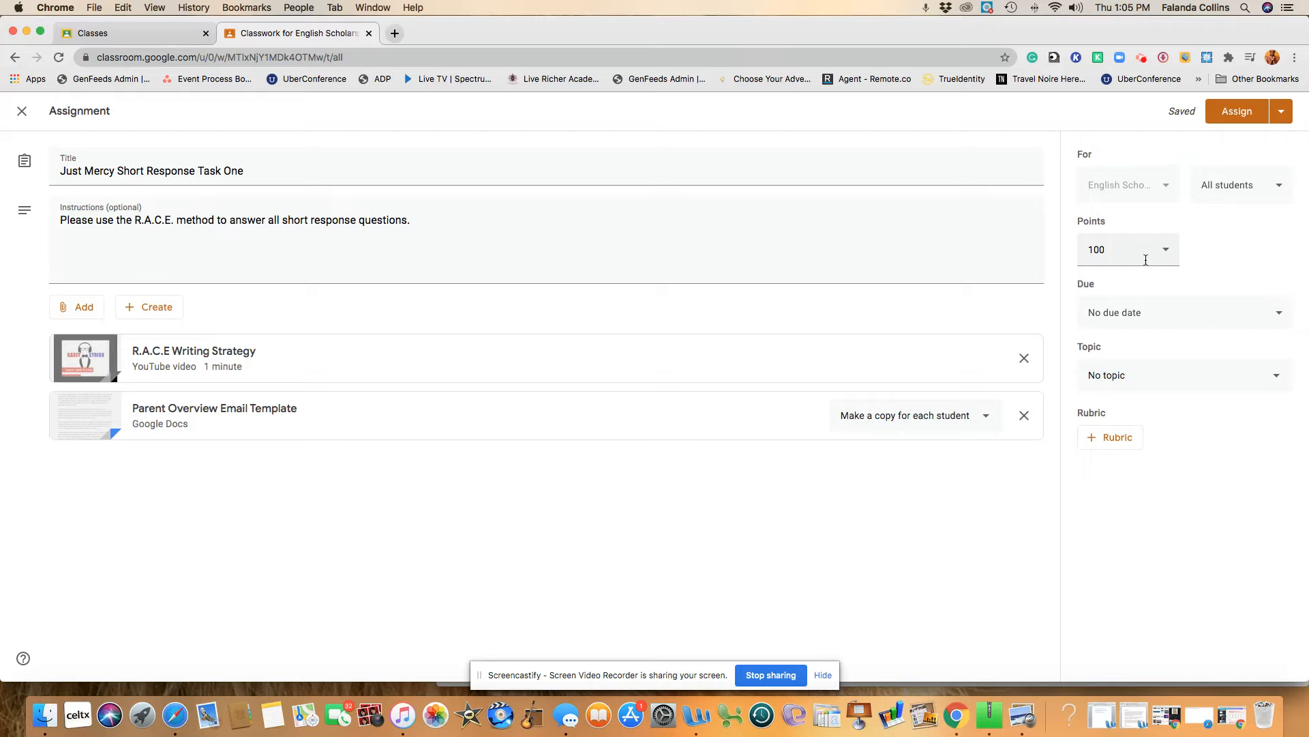
- Set the assignment's point value to 8
{"action": "left_click", "coordinate": [1171, 259]}
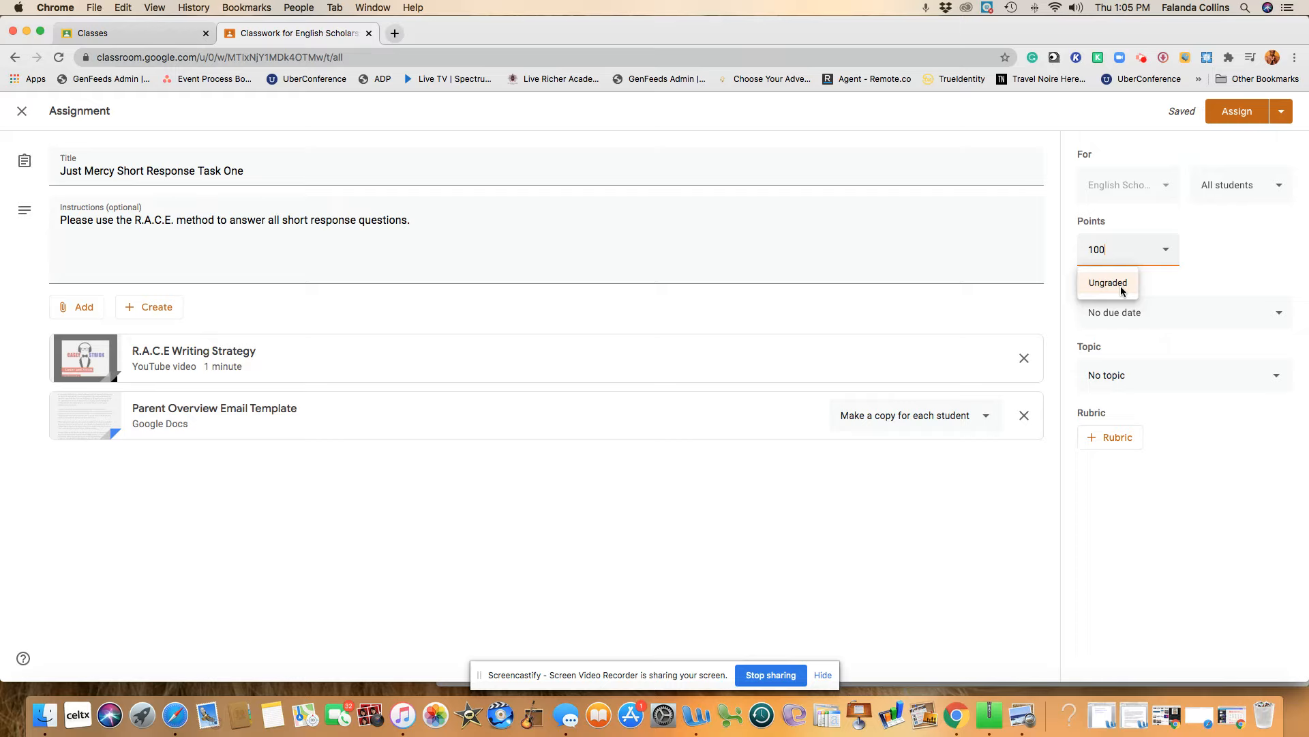
{"action": "key", "text": "BackSpace"}
{"action": "key", "text": "BackSpace"}
{"action": "left_click", "coordinate": [1174, 283]}
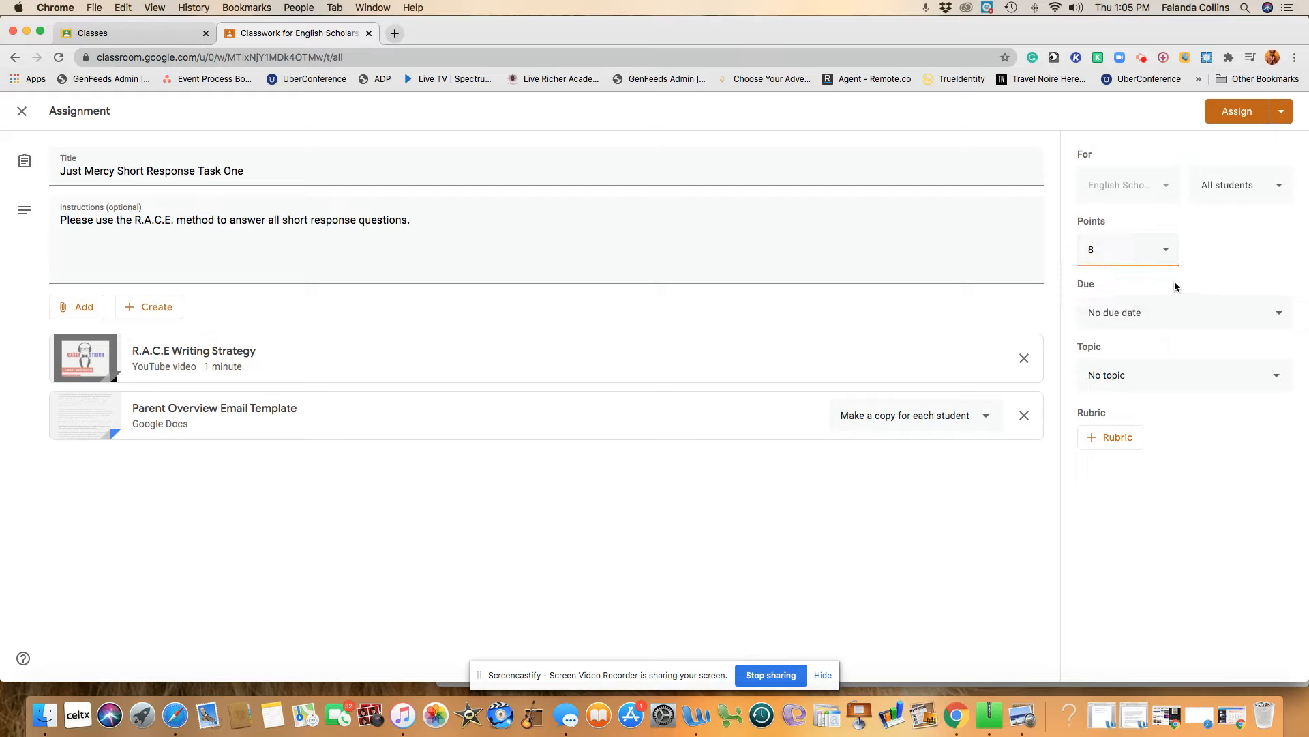
- Set the assignment's due date to Jul 31, 2020
{"action": "left_click", "coordinate": [1141, 313]}
{"action": "left_click", "coordinate": [1146, 363]}
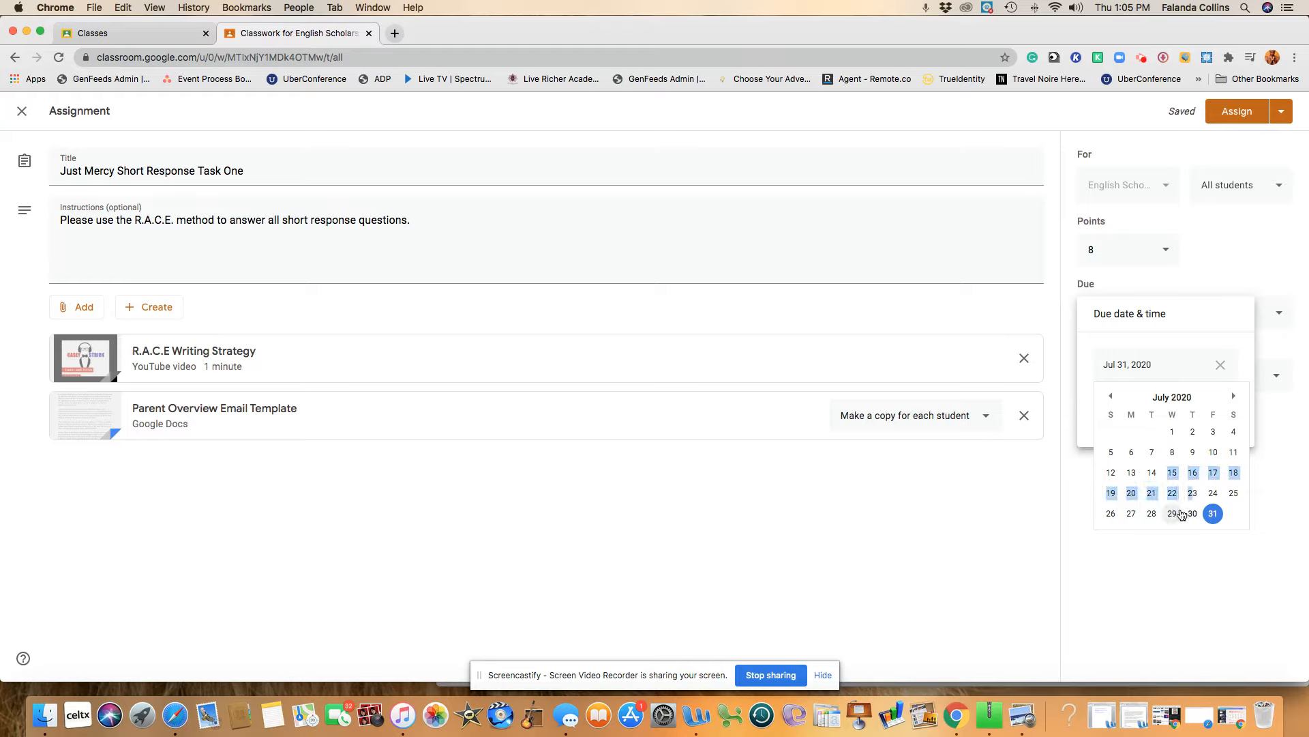
{"action": "left_click", "coordinate": [1213, 514]}
{"action": "left_click", "coordinate": [1287, 356]}
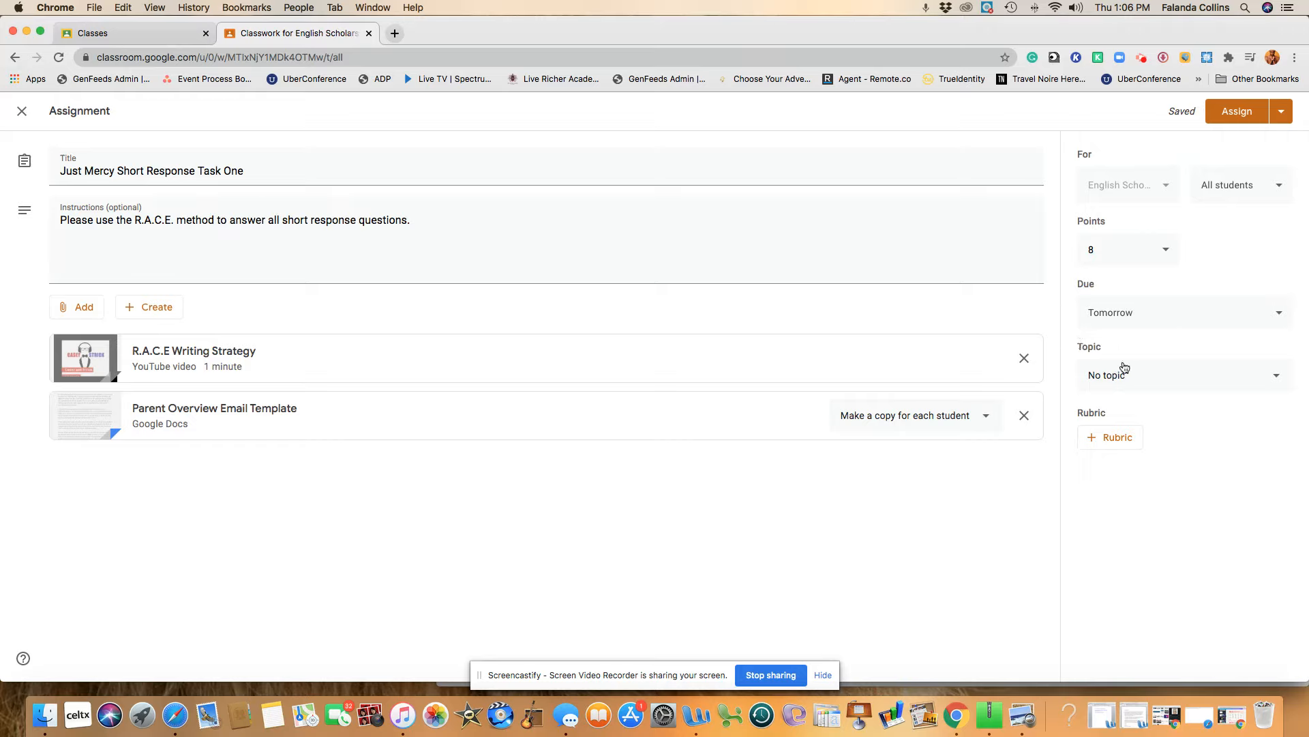
- File the assignment under the Just Mercy Tasks topic and look at the available rubric options without adding one
{"action": "left_click", "coordinate": [1139, 383]}
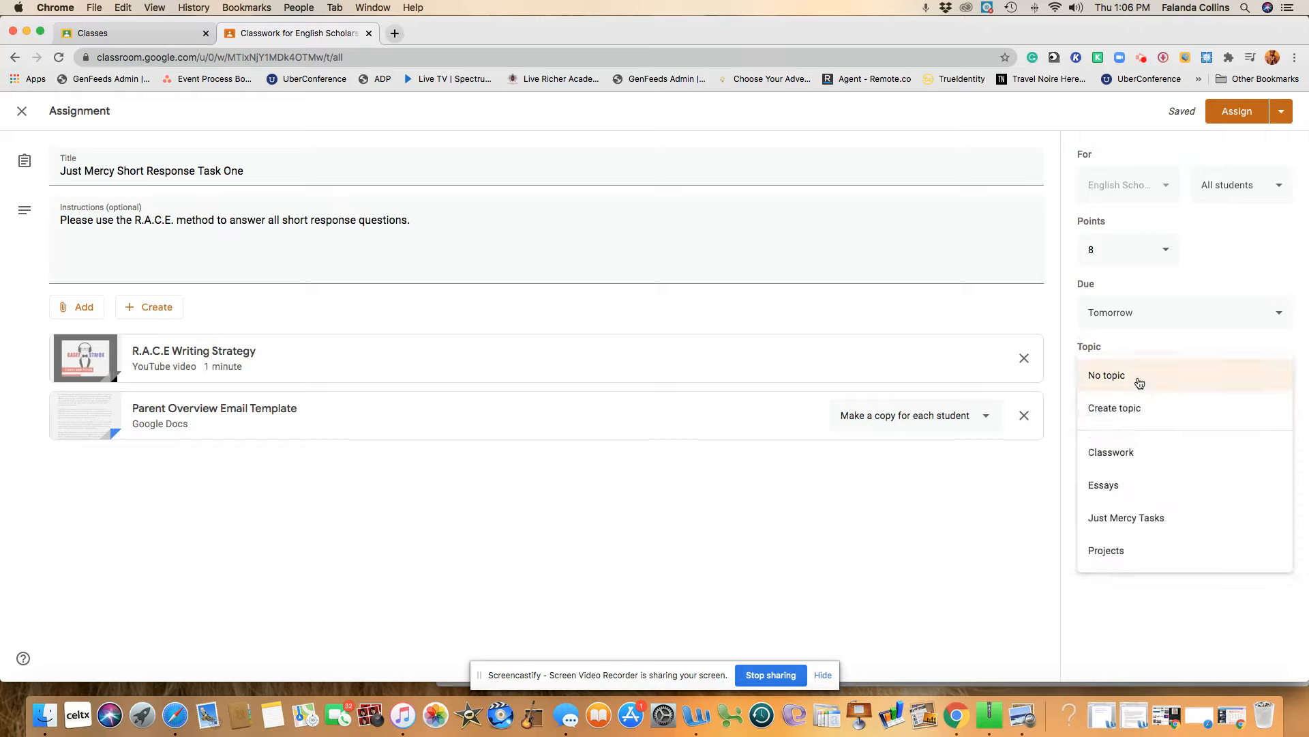
{"action": "left_click", "coordinate": [1146, 521]}
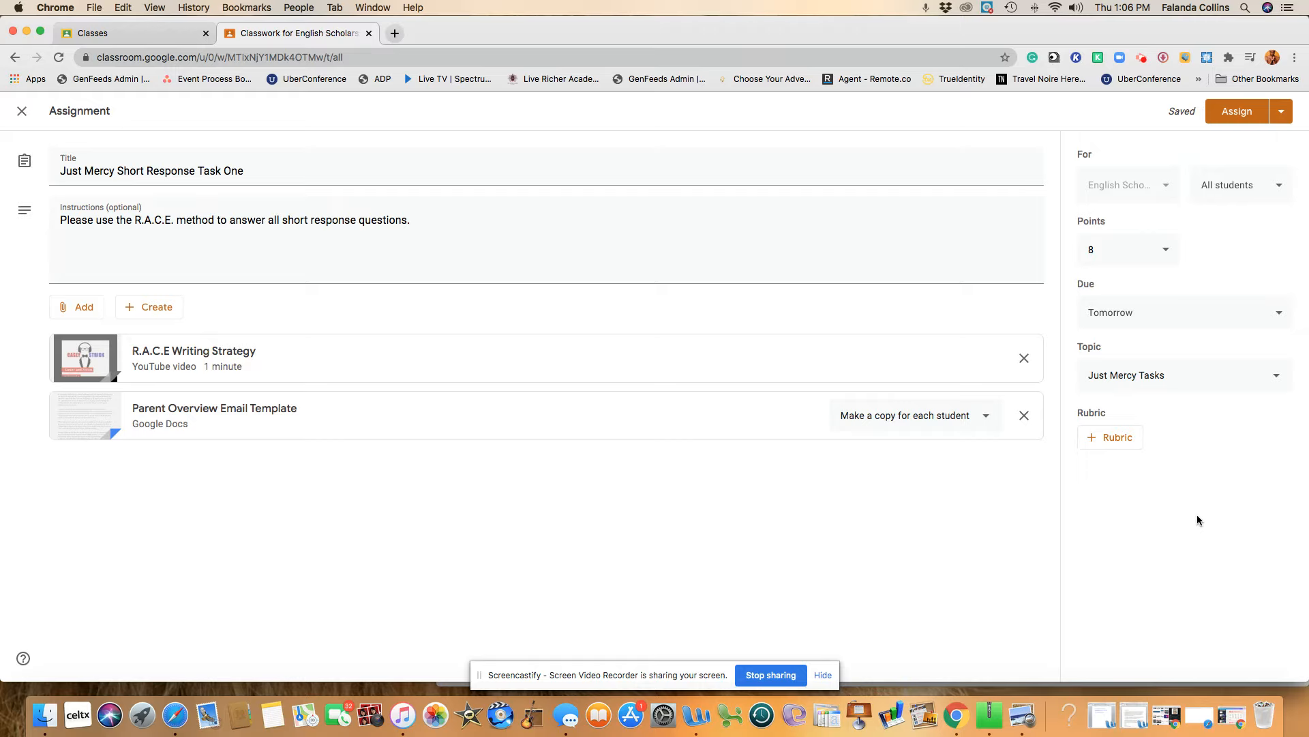
{"action": "left_click", "coordinate": [1113, 438]}
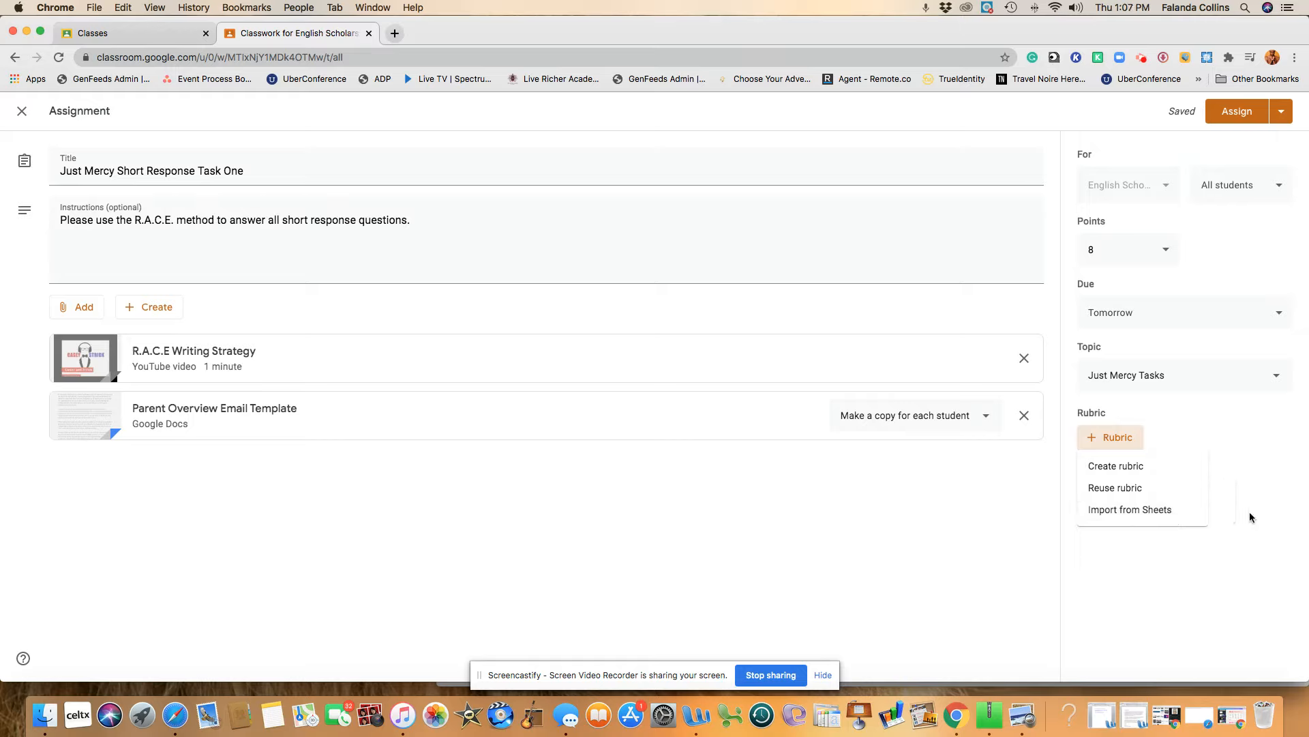
{"action": "left_click", "coordinate": [1250, 501]}
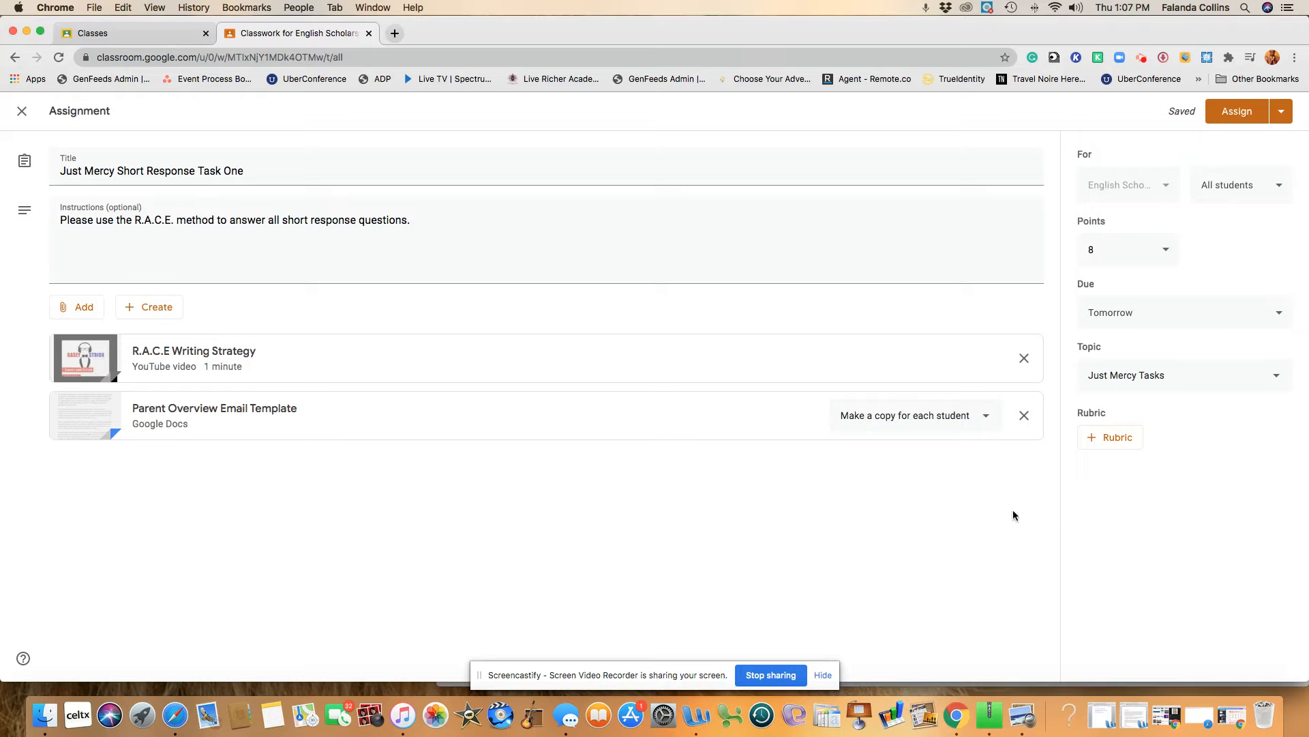
- Schedule the assignment for Jul 31, 2020 at 8:28 AM
{"action": "left_click", "coordinate": [1282, 113]}
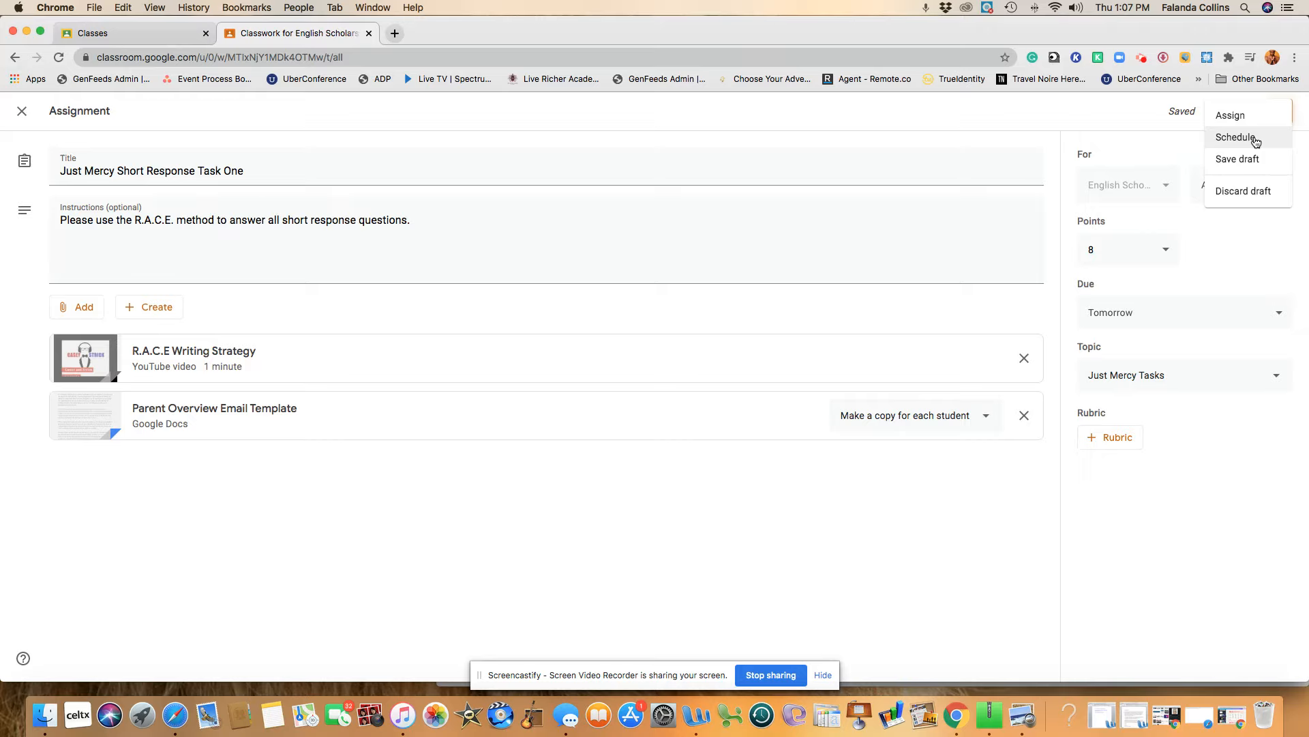
{"action": "left_click", "coordinate": [1255, 138]}
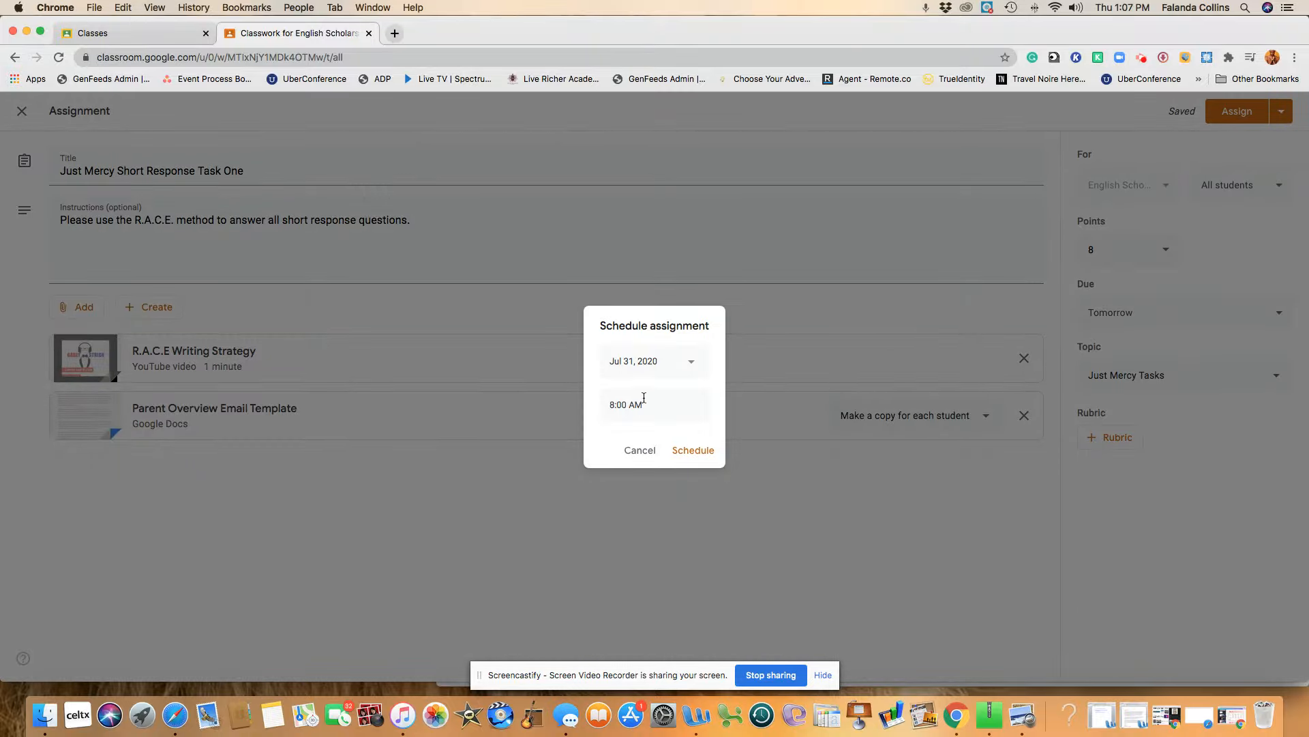
{"action": "double_click", "coordinate": [623, 405]}
{"action": "key", "text": "Right"}
{"action": "key", "text": "BackSpace"}
{"action": "key", "text": "BackSpace"}
{"action": "type", "text": "28"}
{"action": "left_click", "coordinate": [694, 451]}
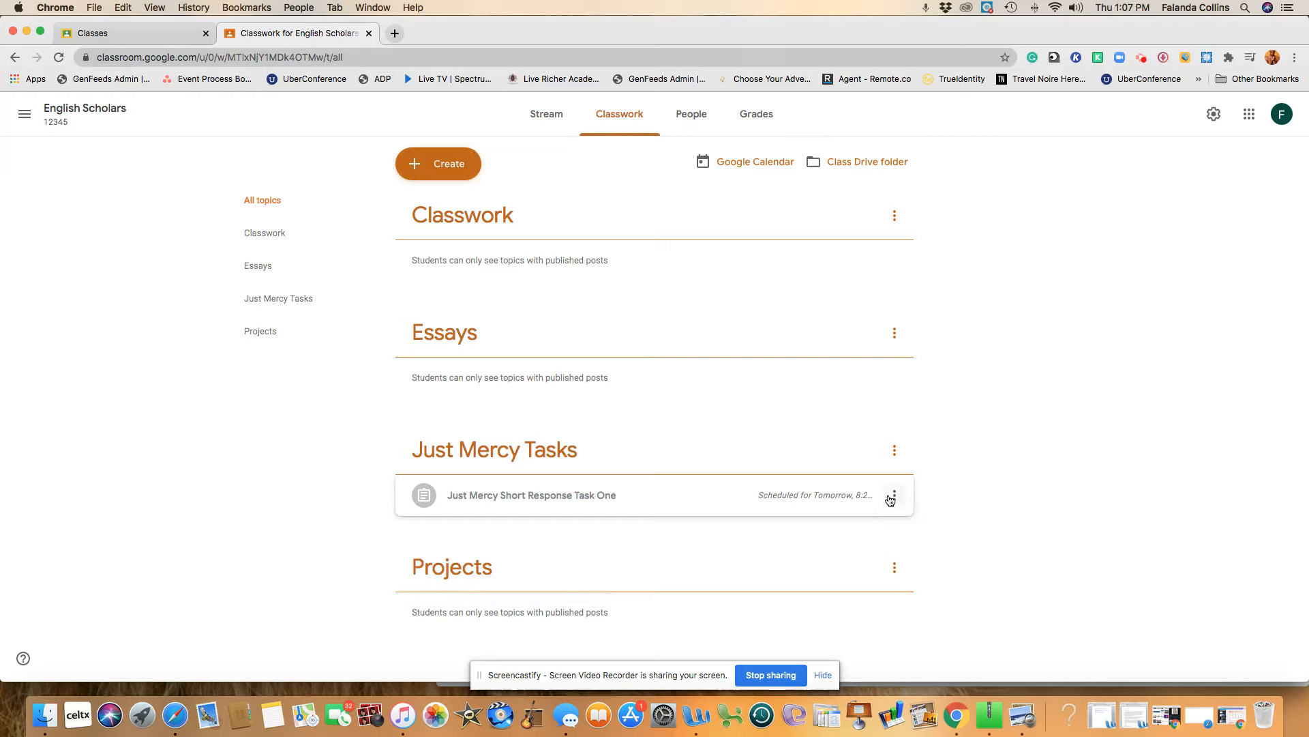
- Reopen the scheduled Just Mercy Short Response Task One for editing and dismiss the rubric tip
{"action": "left_click", "coordinate": [894, 496]}
{"action": "left_click", "coordinate": [874, 525]}
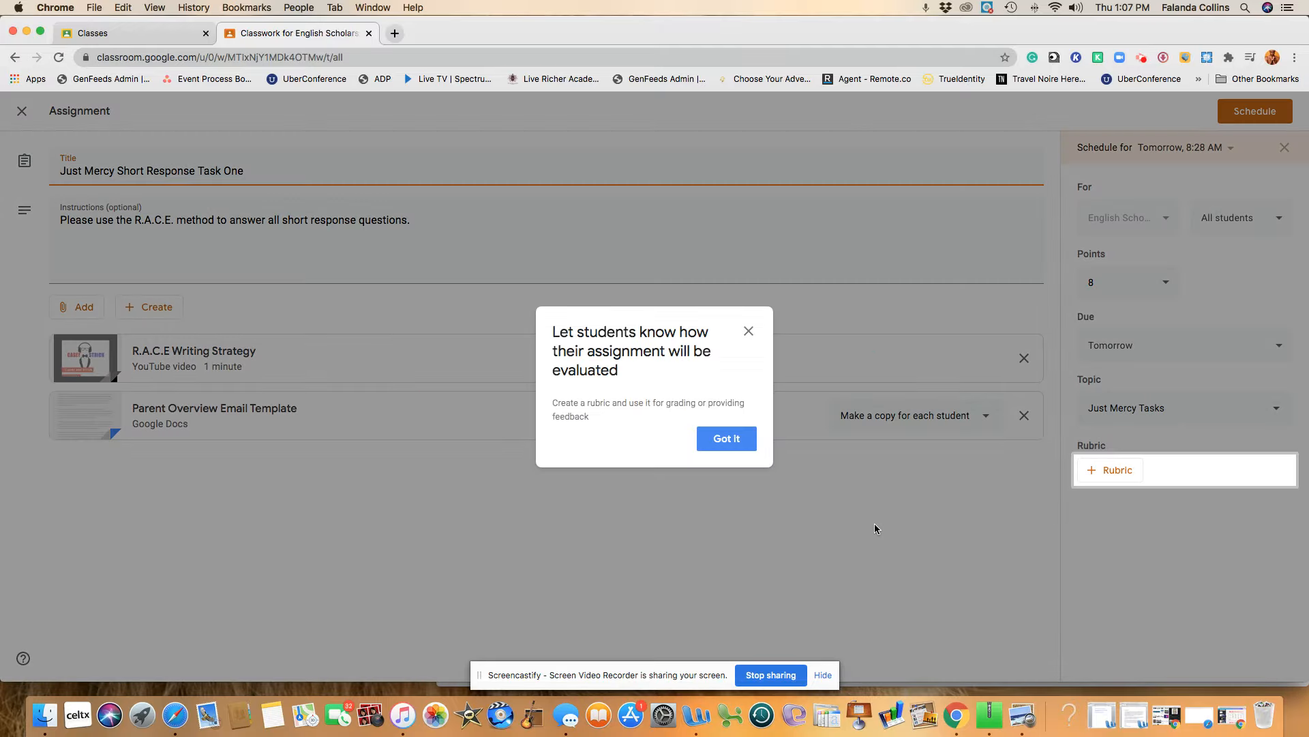
{"action": "left_click", "coordinate": [727, 440]}
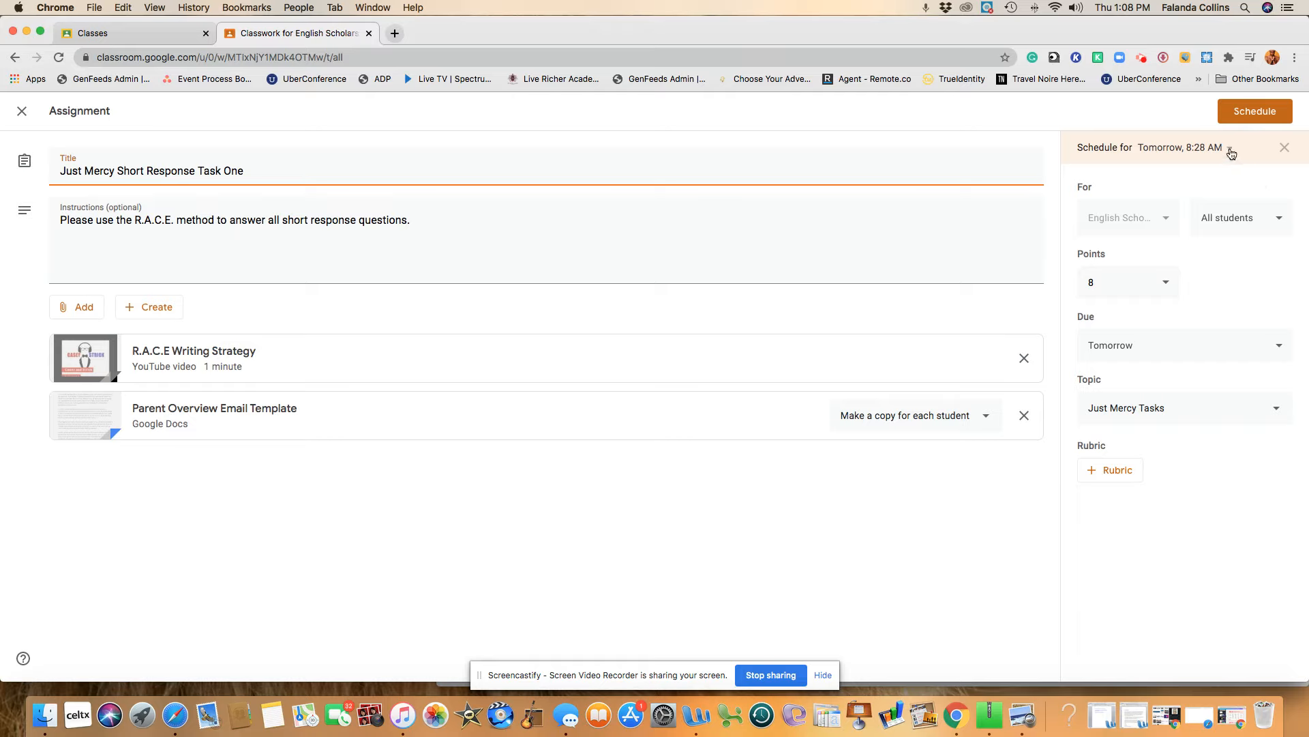
- Try to change the assignment's scheduled date to Jul 30, 2020
{"action": "left_click", "coordinate": [1230, 147]}
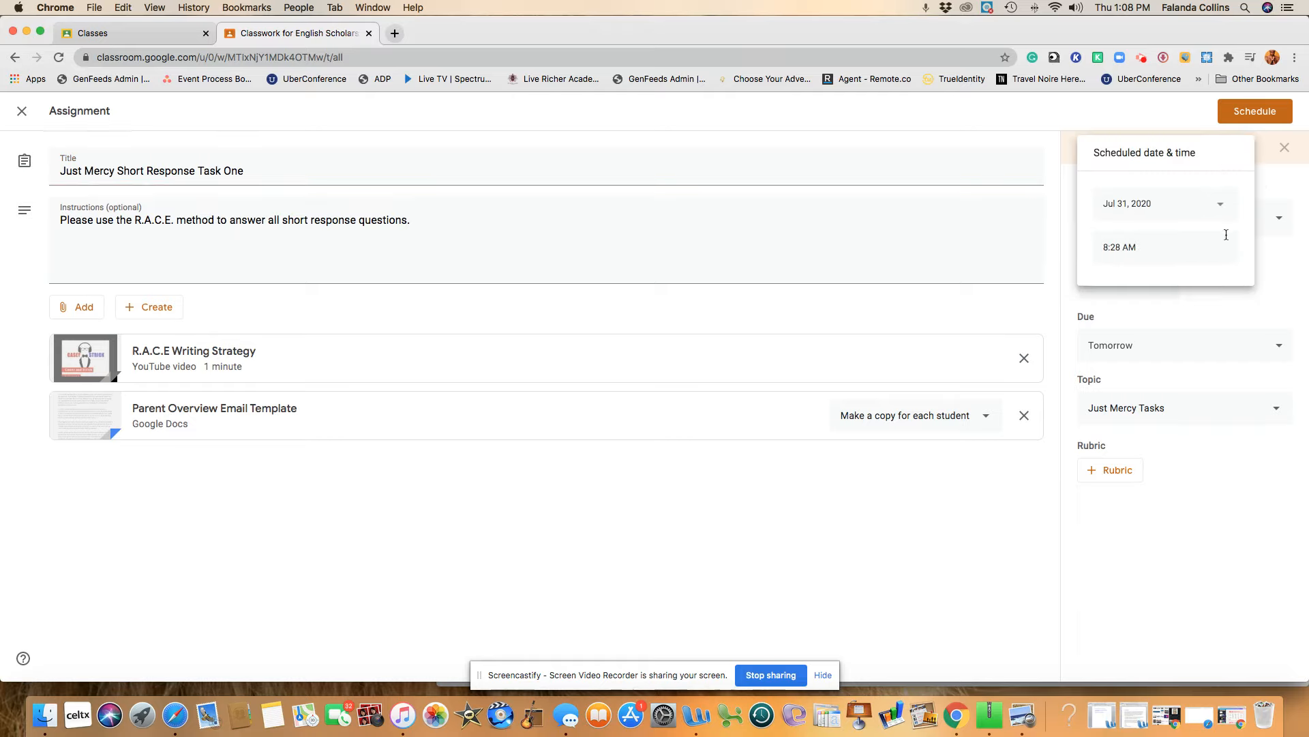
{"action": "left_click", "coordinate": [1272, 193]}
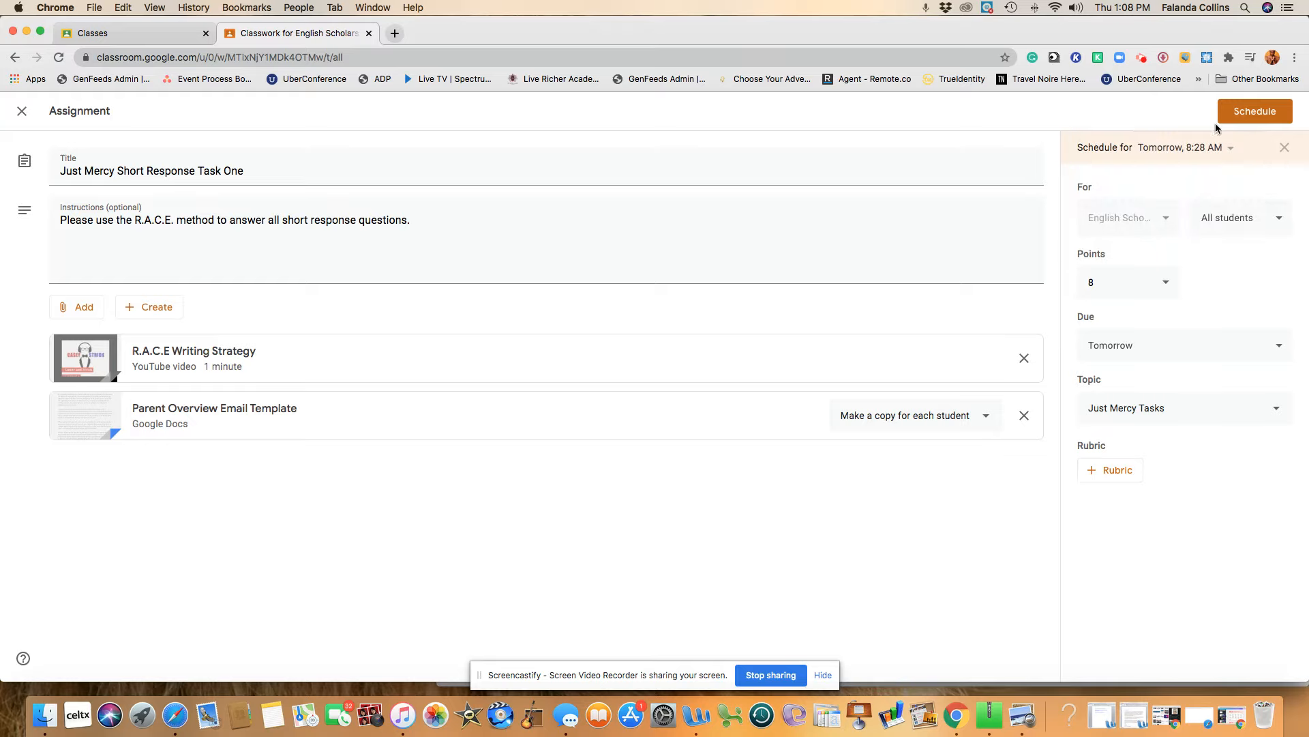
{"action": "left_click", "coordinate": [1216, 150]}
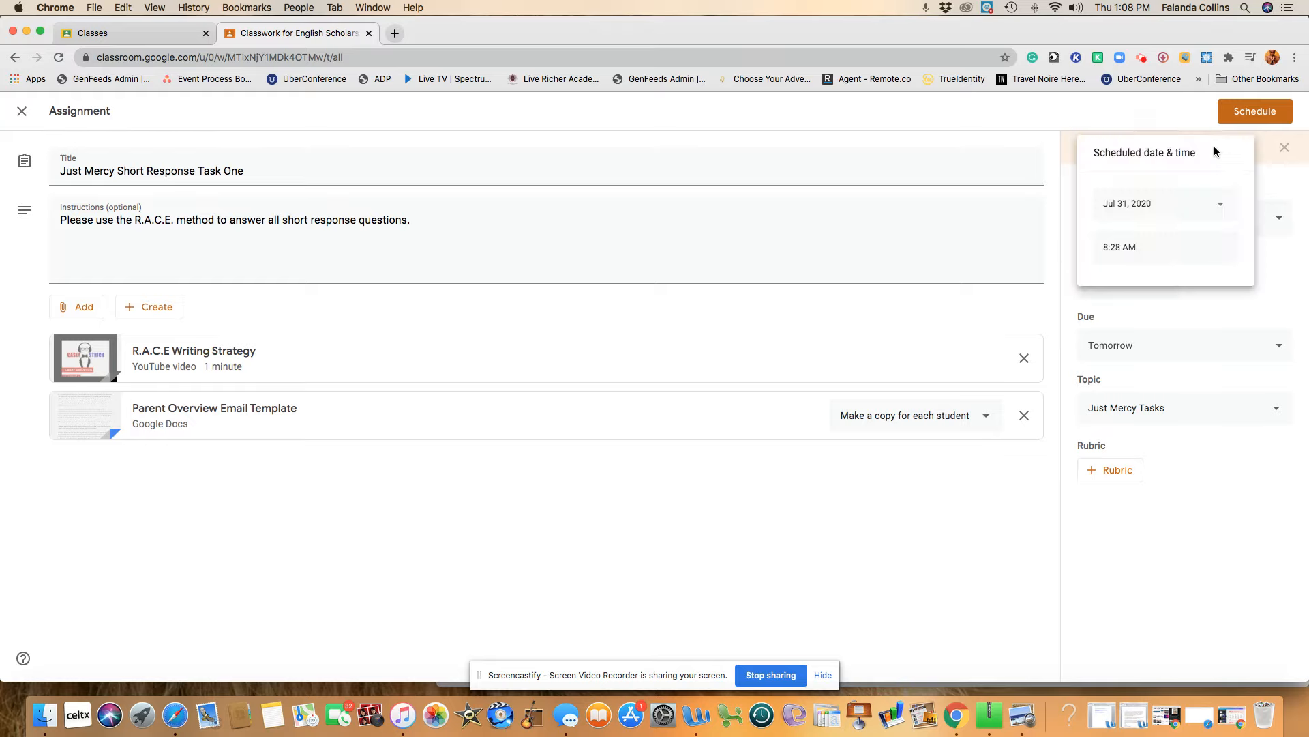
{"action": "left_click", "coordinate": [1192, 213]}
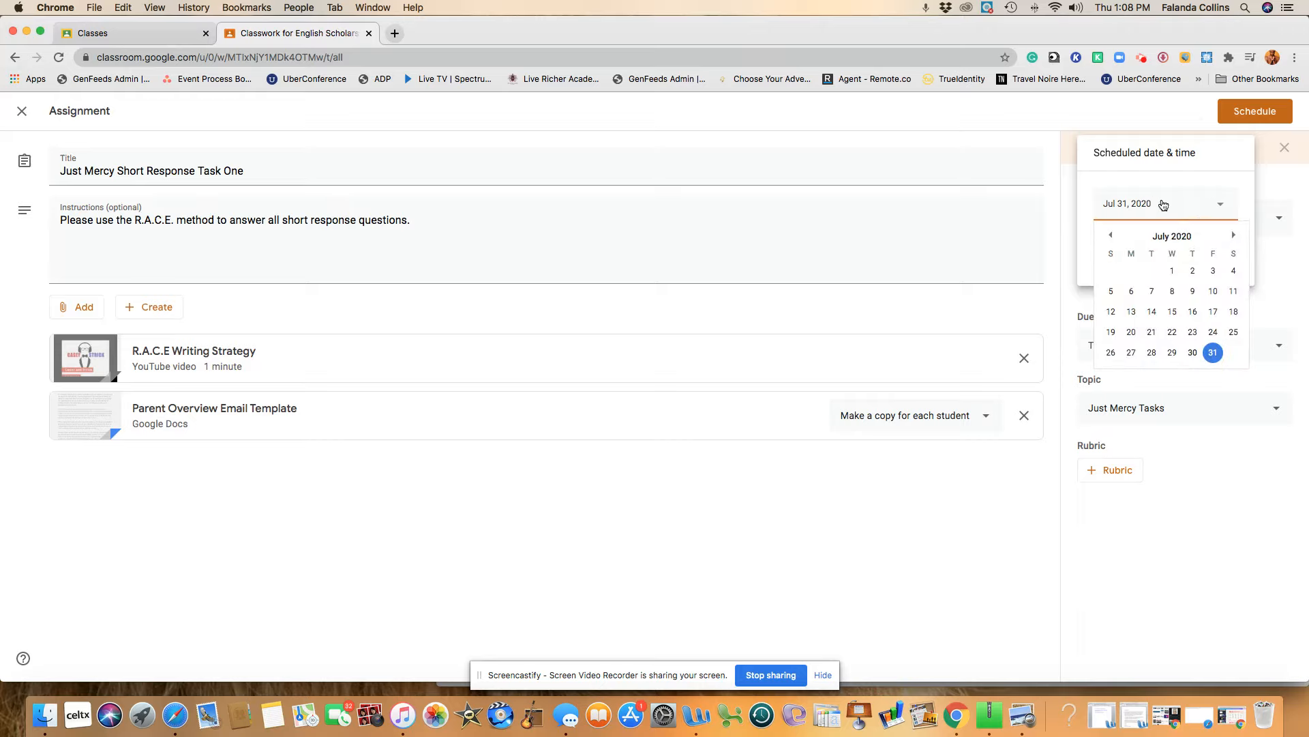
{"action": "left_click", "coordinate": [1233, 180]}
{"action": "left_click", "coordinate": [1148, 247]}
{"action": "key", "text": "BackSpace"}
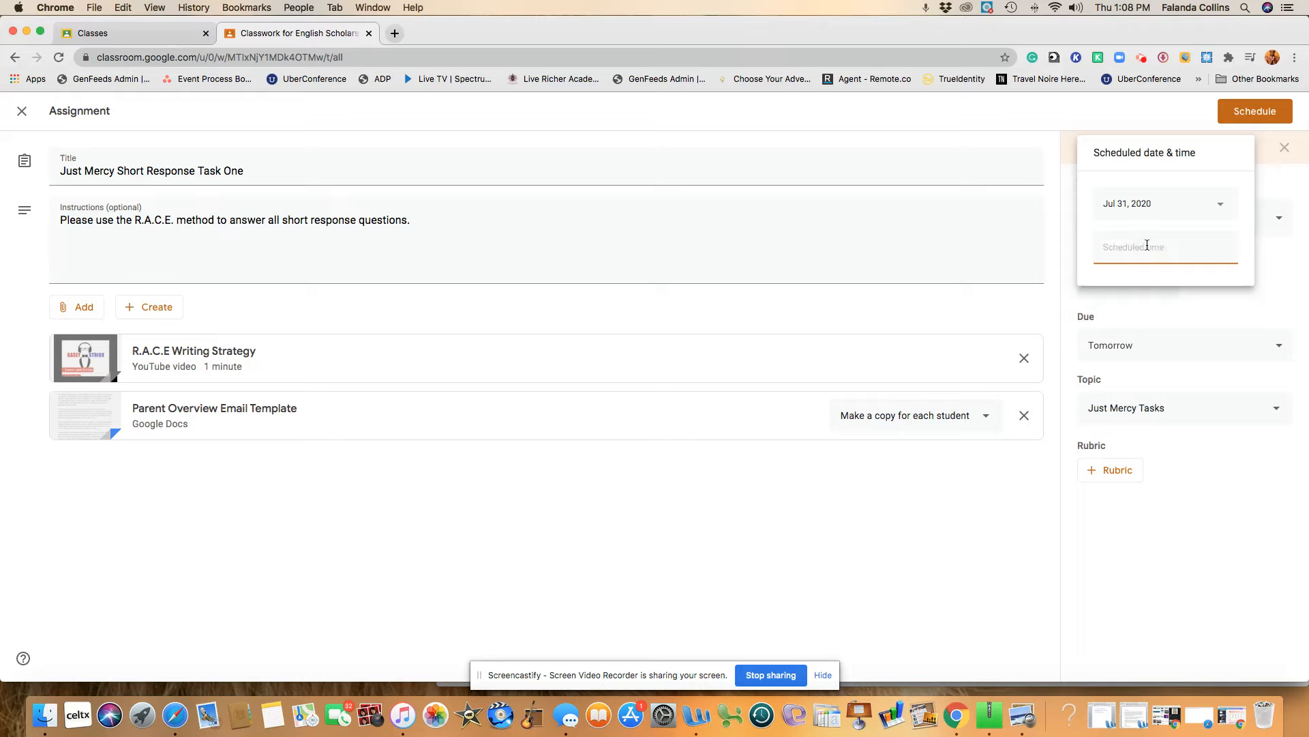
{"action": "left_click", "coordinate": [1208, 203]}
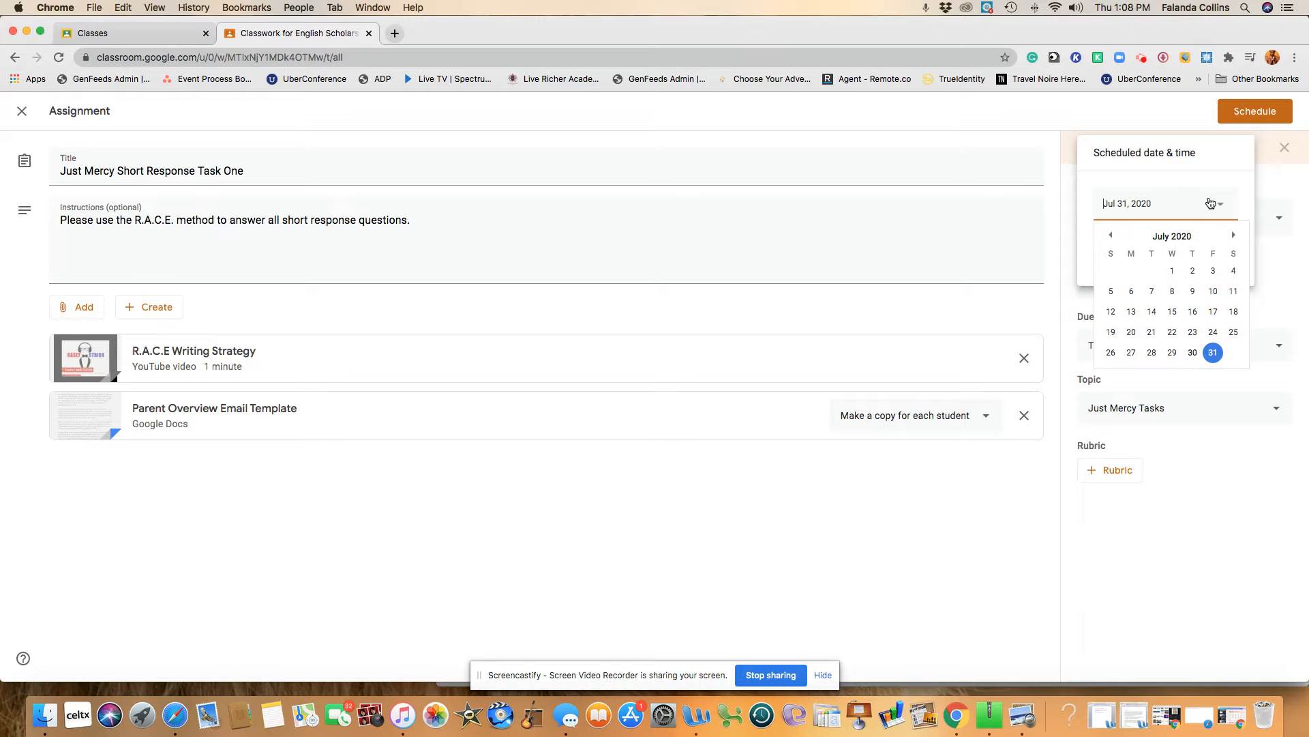
{"action": "left_click", "coordinate": [1191, 353]}
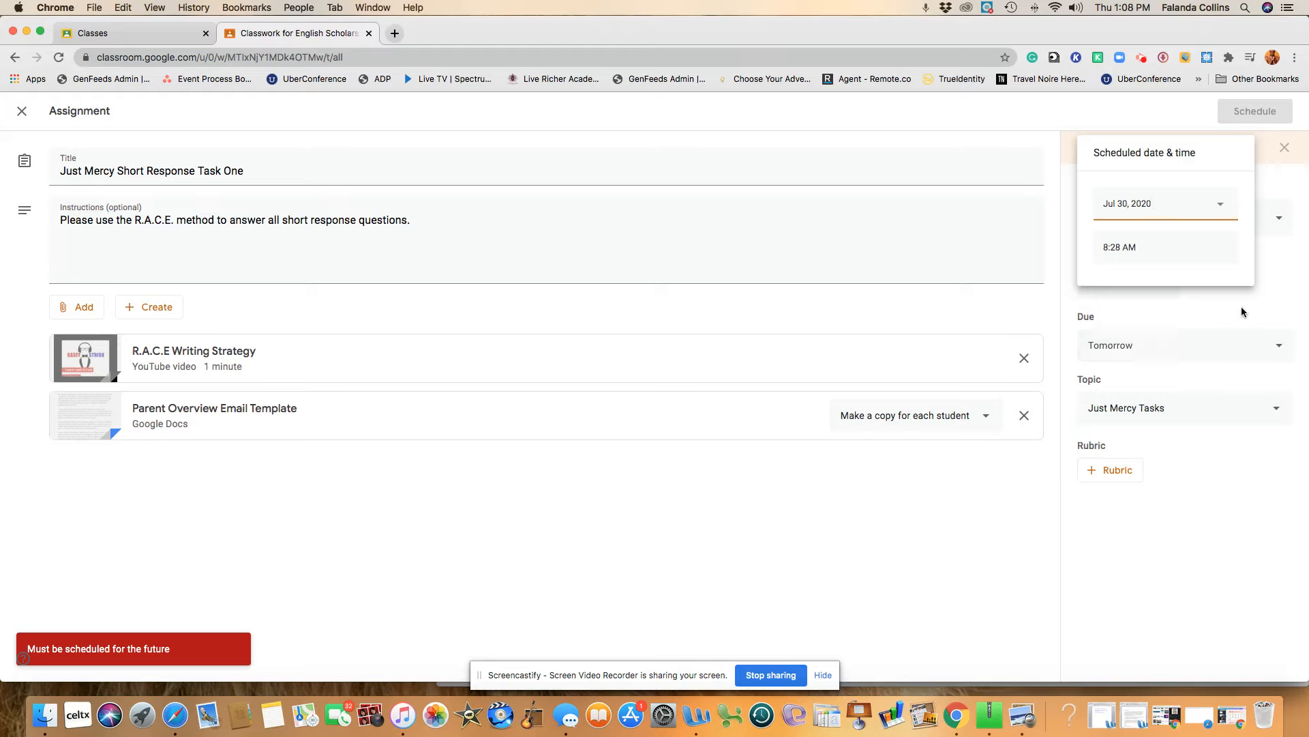
- Reselect Jul 30, 2020 as the scheduled date and try to clear the scheduled time
{"action": "left_click", "coordinate": [1183, 212]}
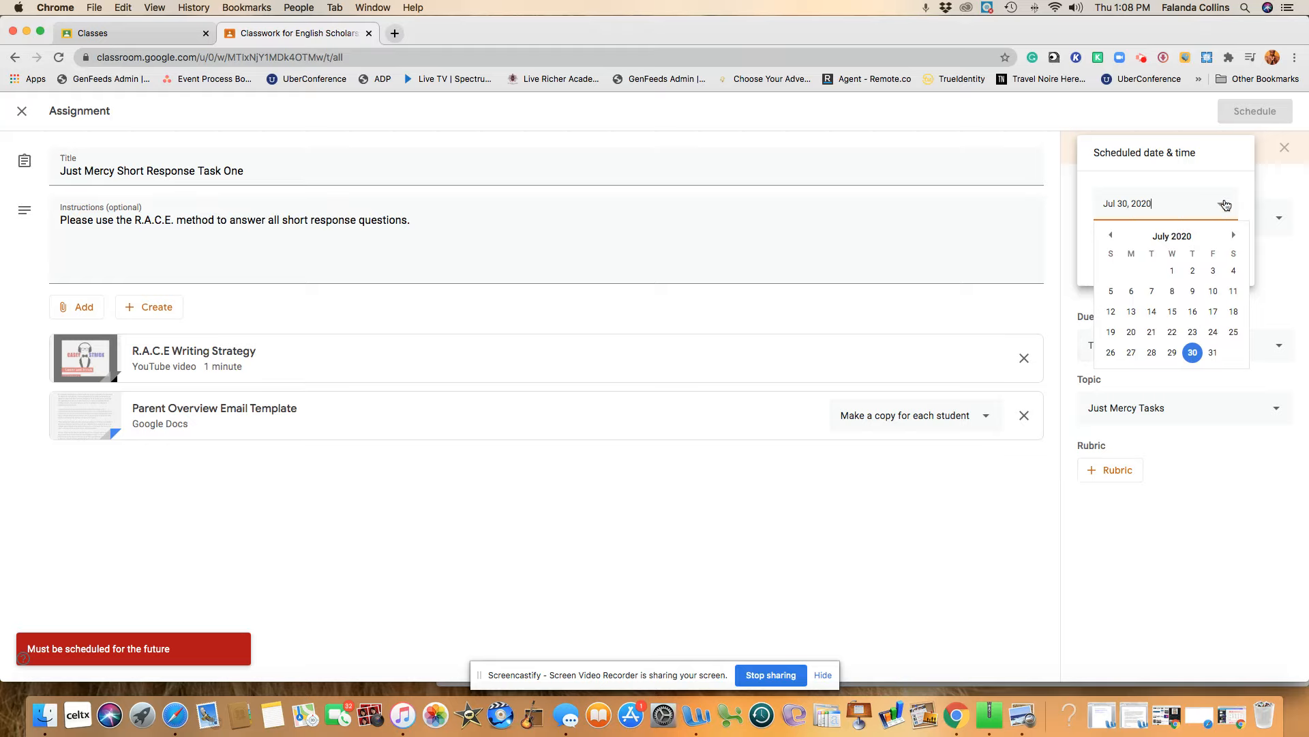
{"action": "left_click", "coordinate": [1194, 353]}
{"action": "left_click", "coordinate": [1265, 295]}
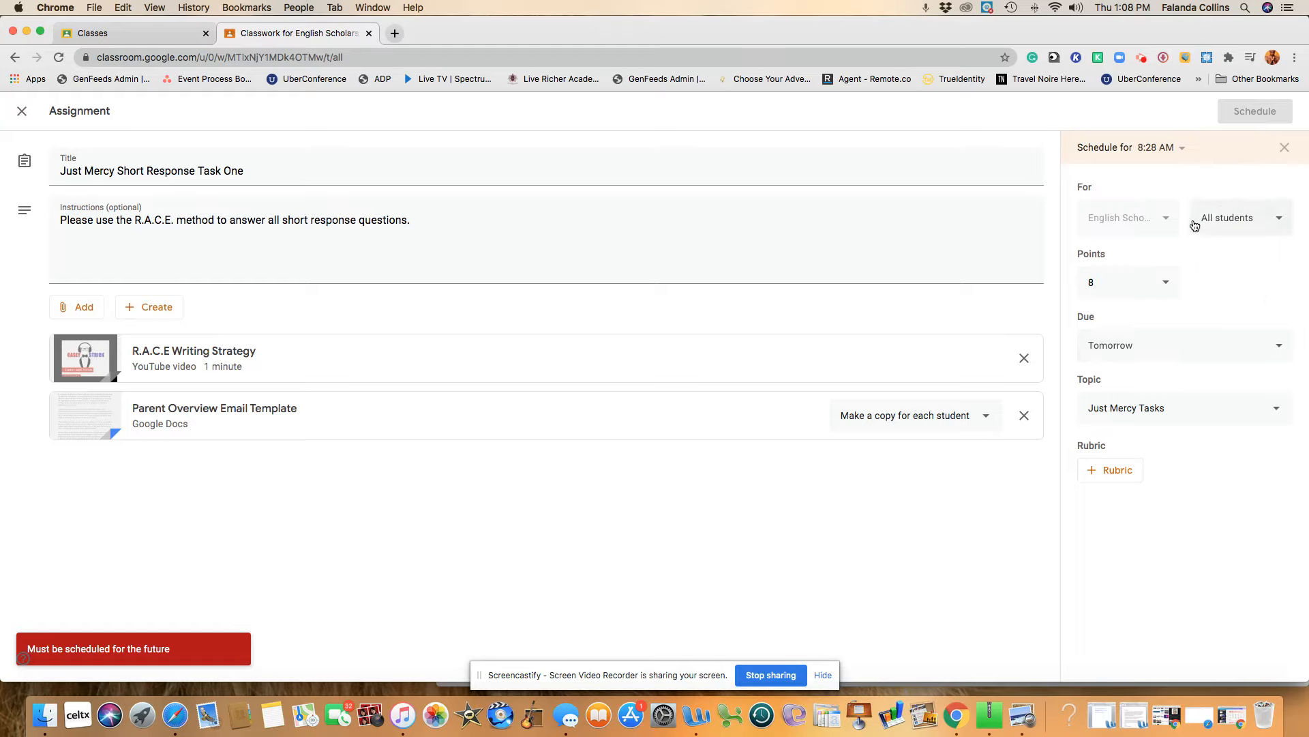
{"action": "left_click", "coordinate": [1185, 154]}
{"action": "left_click", "coordinate": [1144, 246]}
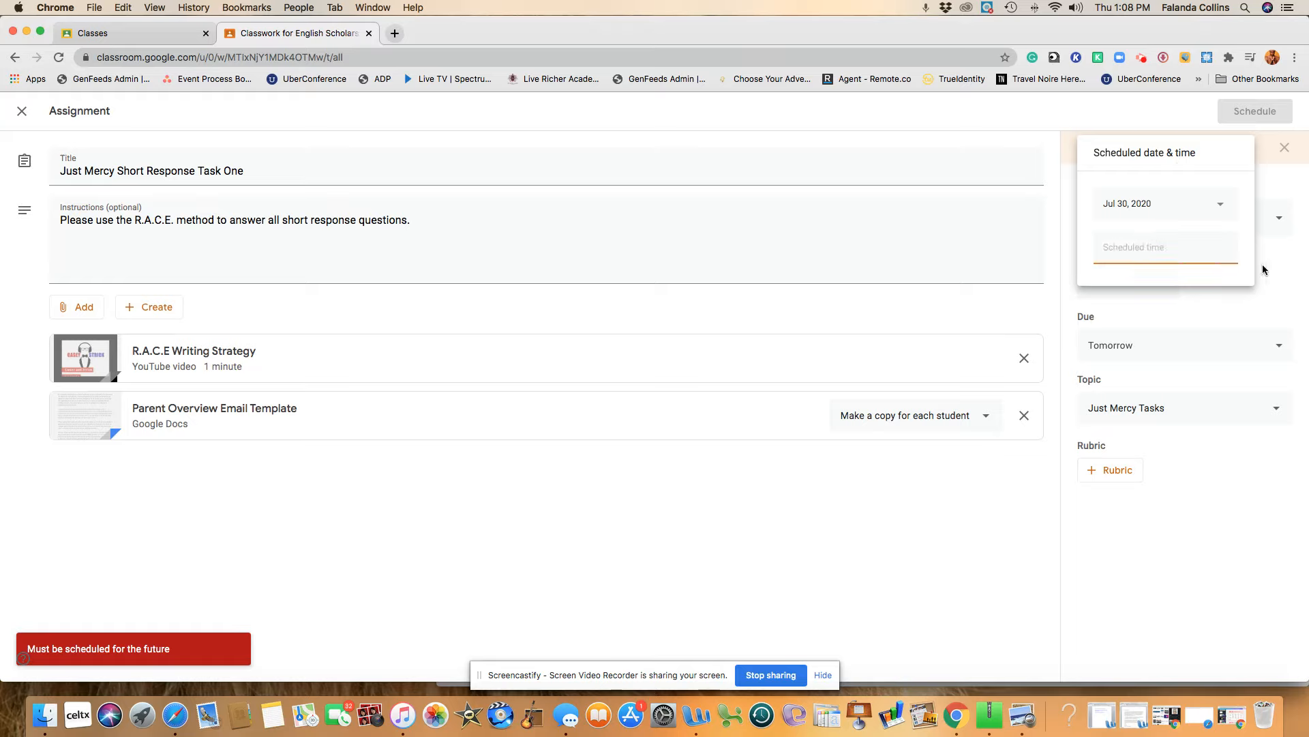
{"action": "left_click", "coordinate": [1274, 290]}
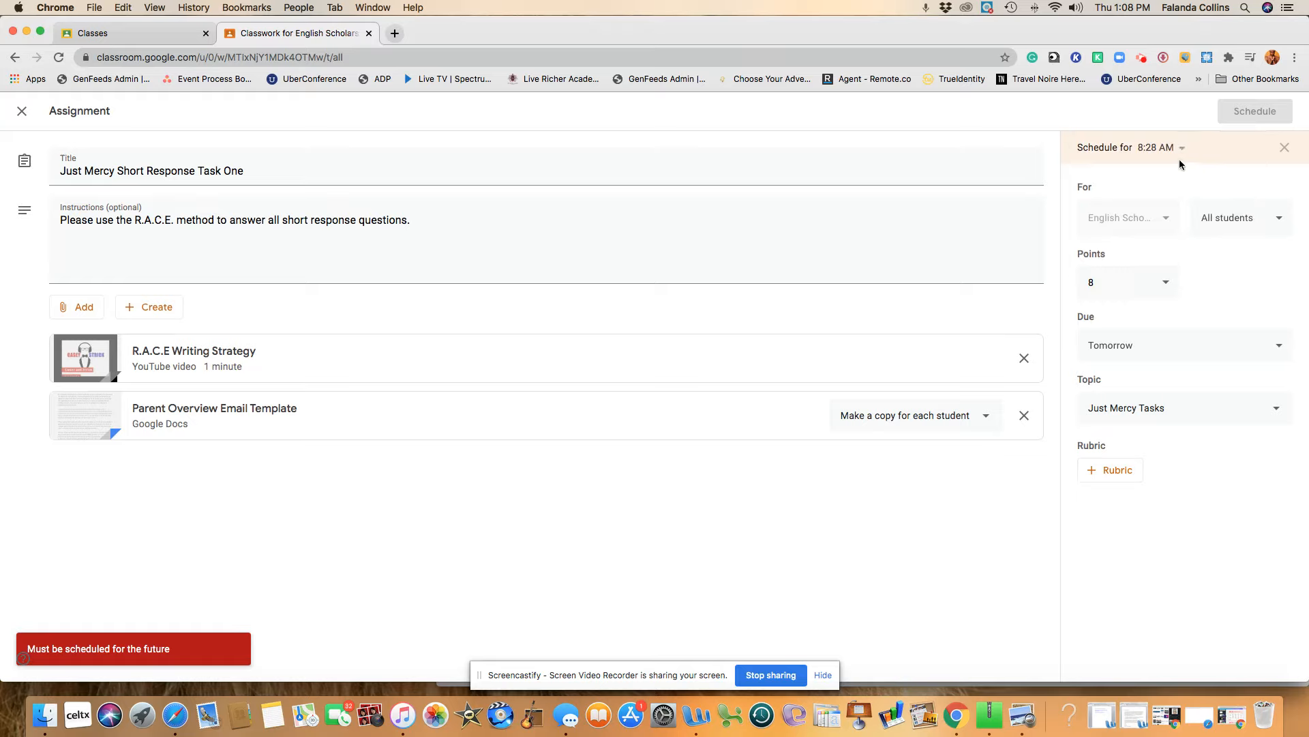
- Remove the schedule from the assignment and assign it to all students immediately
{"action": "left_click", "coordinate": [1287, 149]}
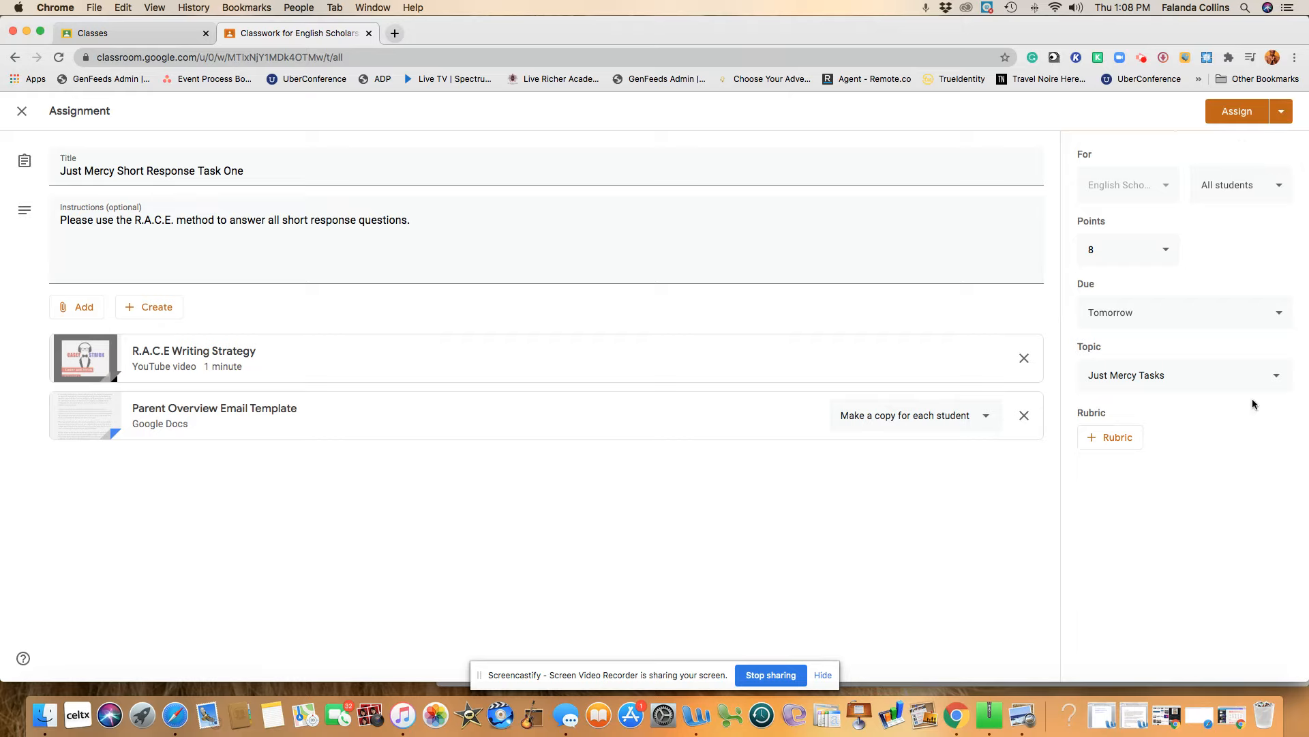
{"action": "left_click", "coordinate": [1237, 119]}
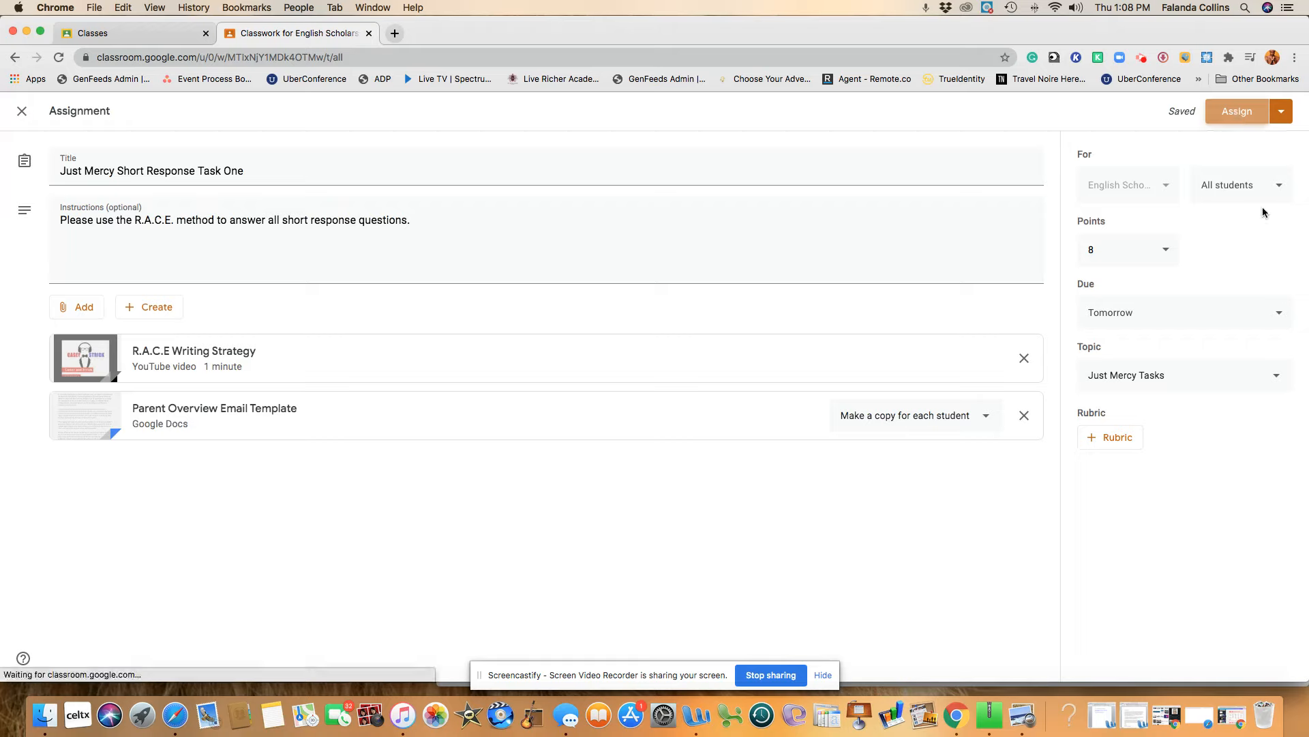
{"action": "left_click", "coordinate": [732, 433]}
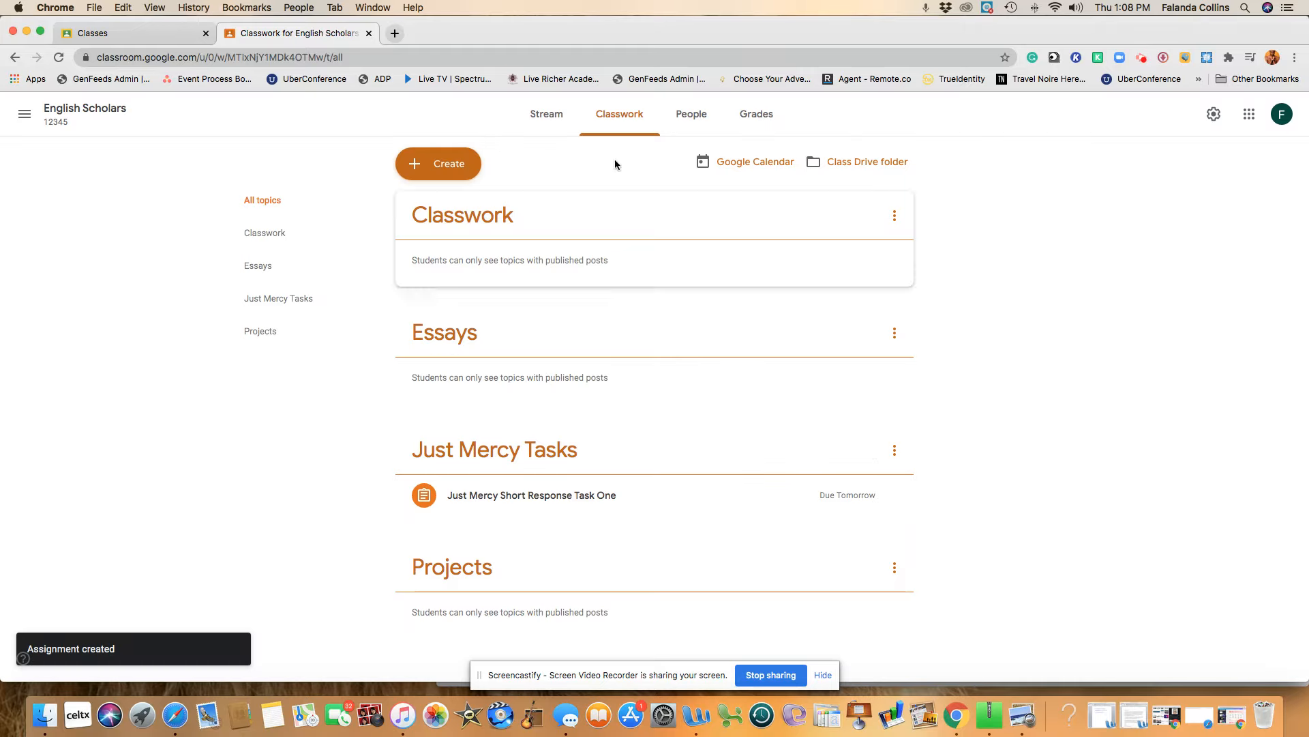
- Check the class stream for the new assignment post, then return to the classwork page
{"action": "left_click", "coordinate": [553, 131]}
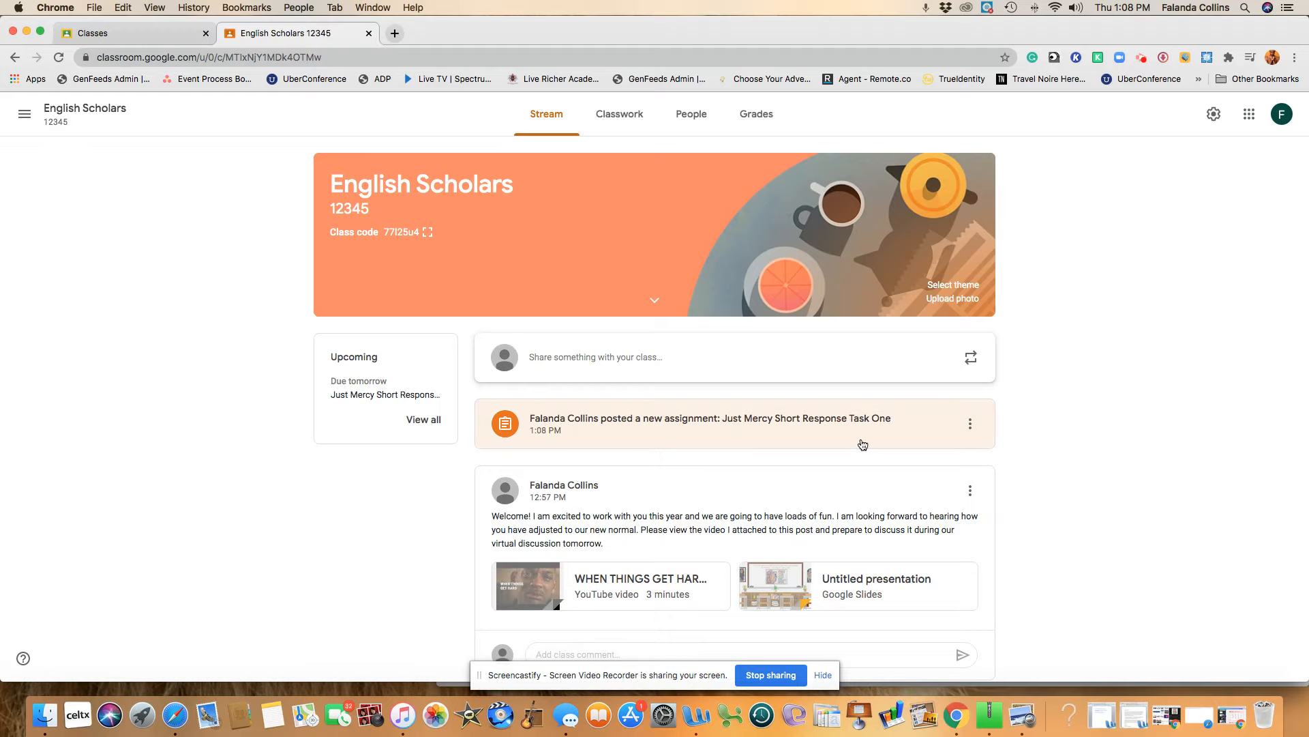
{"action": "scroll", "coordinate": [839, 440], "scroll_direction": "down", "scroll_amount": 1}
{"action": "scroll", "coordinate": [839, 440], "scroll_direction": "up", "scroll_amount": 1}
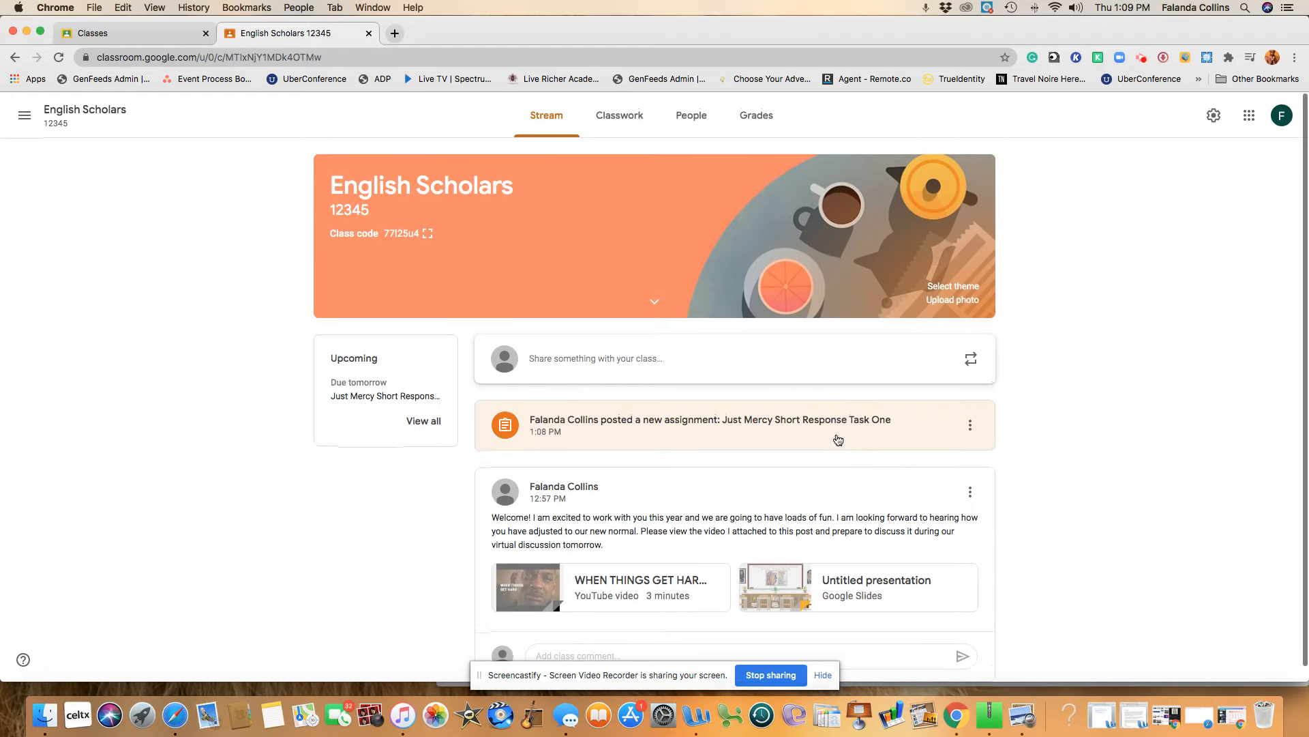
{"action": "left_click", "coordinate": [616, 120]}
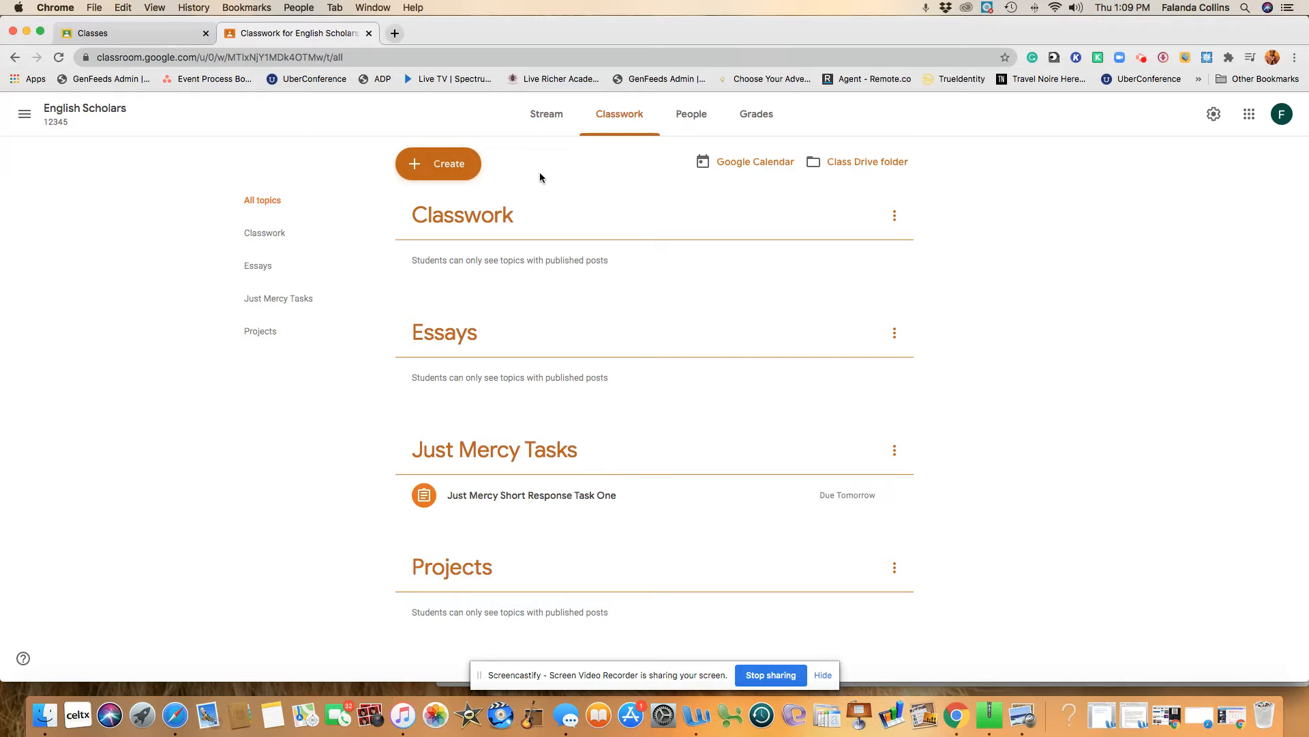
- View the class's teacher and student lists, and look at the teacher invitation form without inviting anyone
{"action": "left_click", "coordinate": [691, 117]}
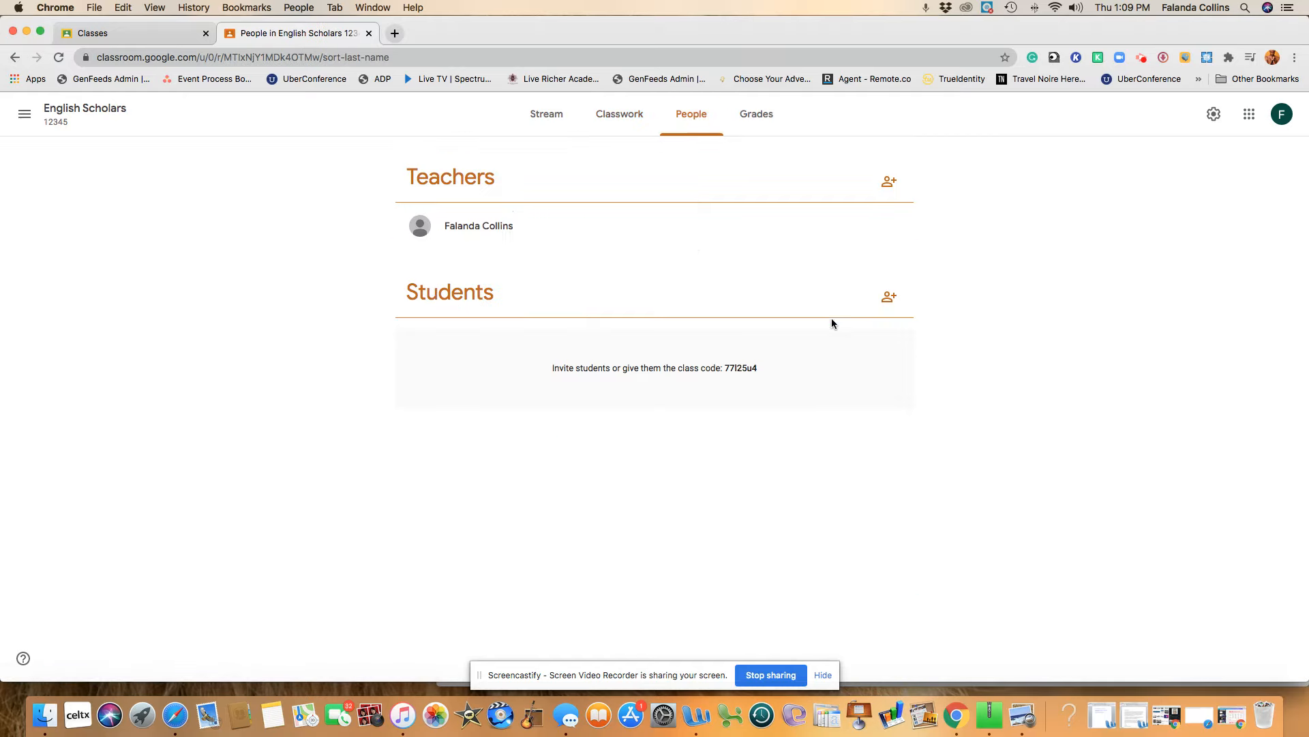
{"action": "left_click", "coordinate": [890, 187]}
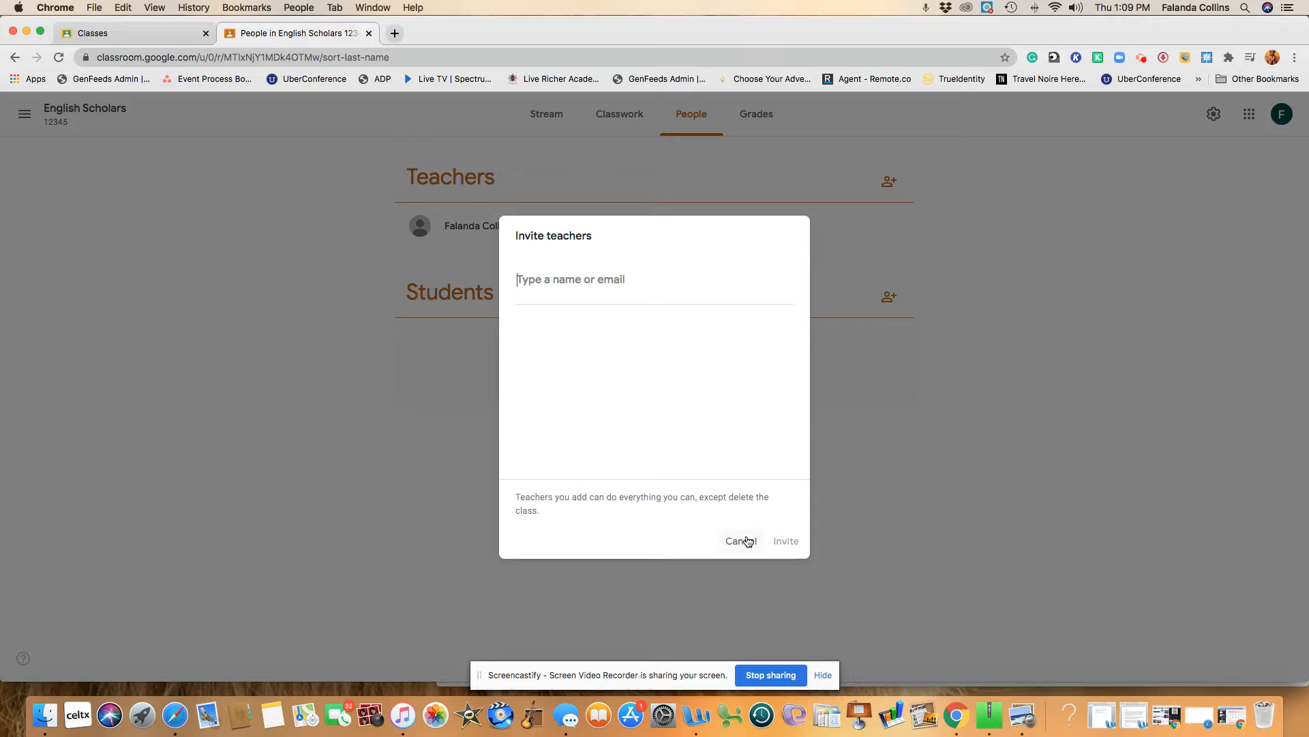
{"action": "left_click", "coordinate": [747, 541]}
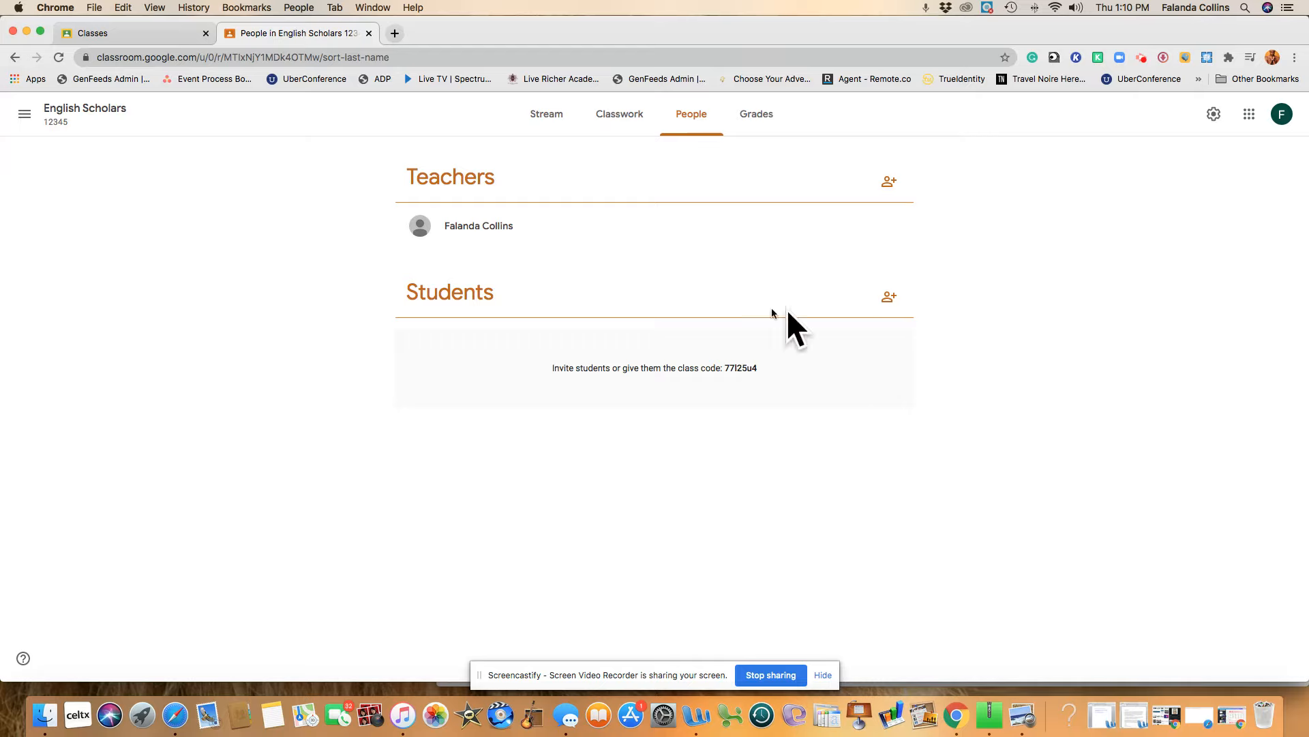
- Open the class settings from the grades page's setup tip and find the General and Grading sections
{"action": "left_click", "coordinate": [750, 116]}
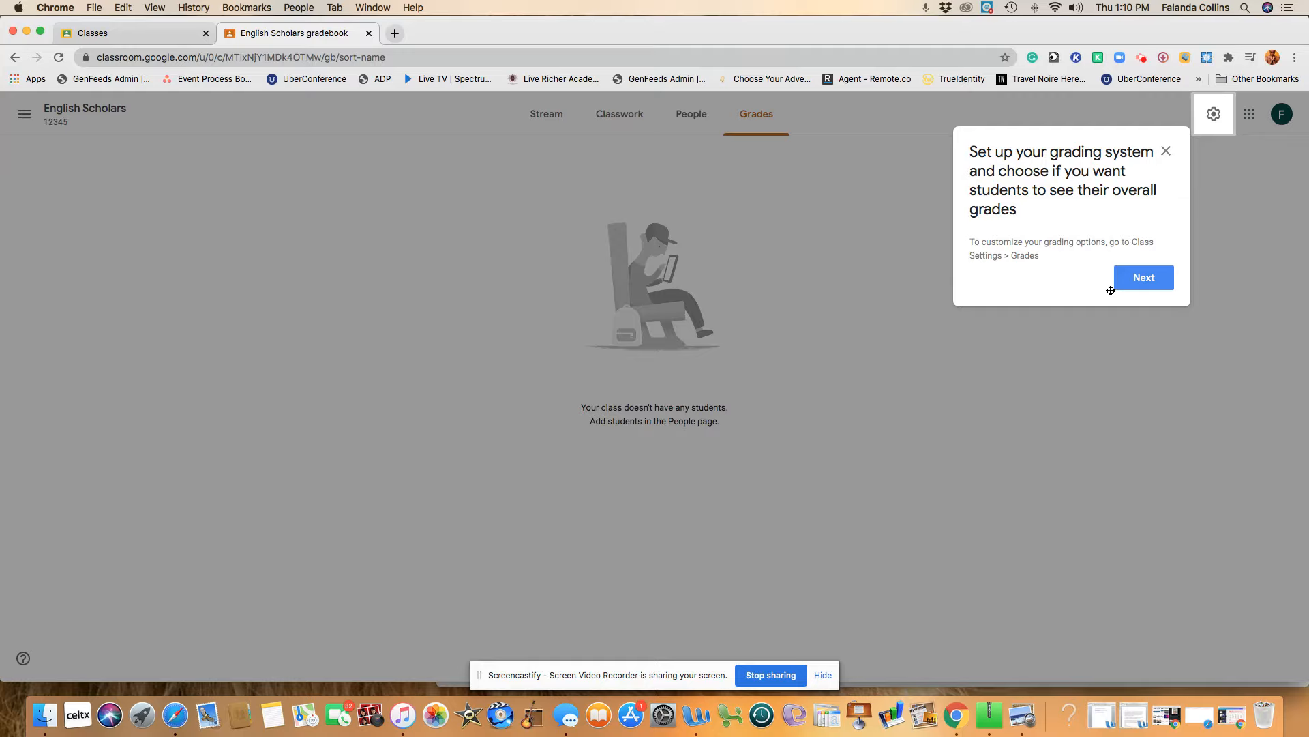
{"action": "left_click", "coordinate": [1139, 285]}
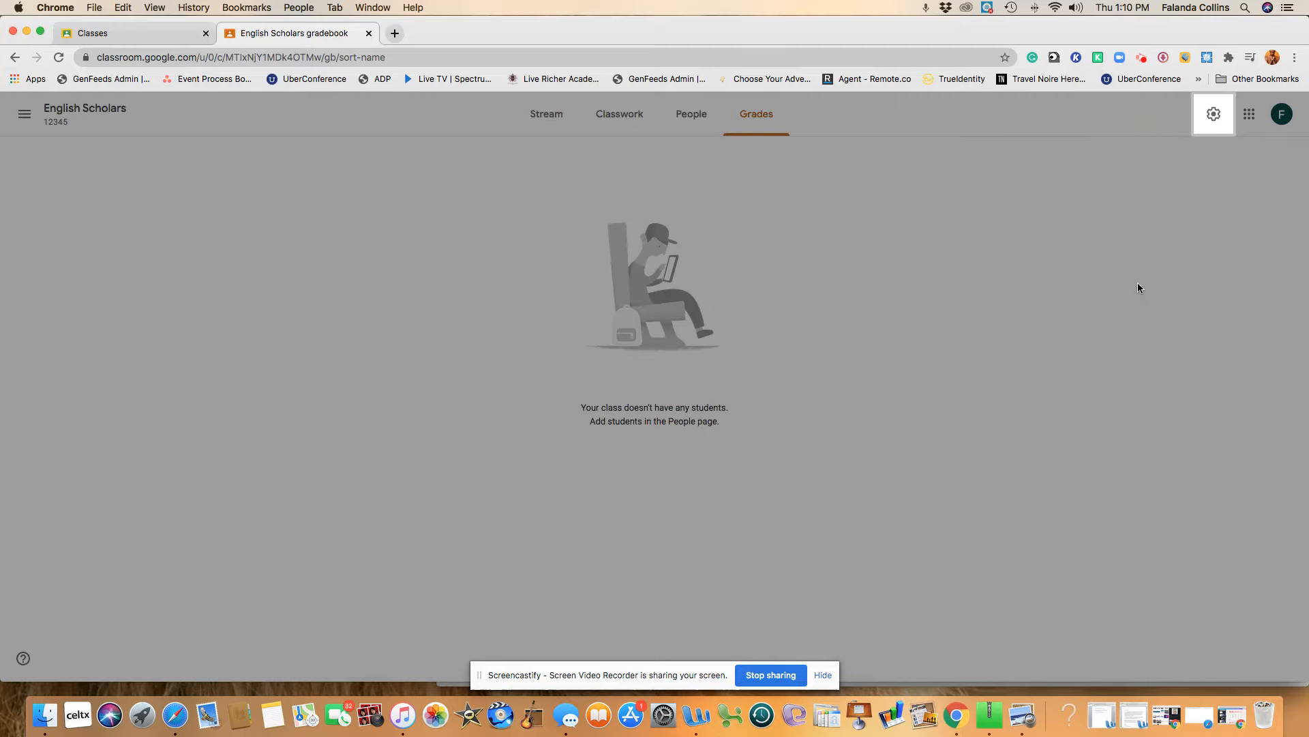
{"action": "left_click", "coordinate": [1215, 116]}
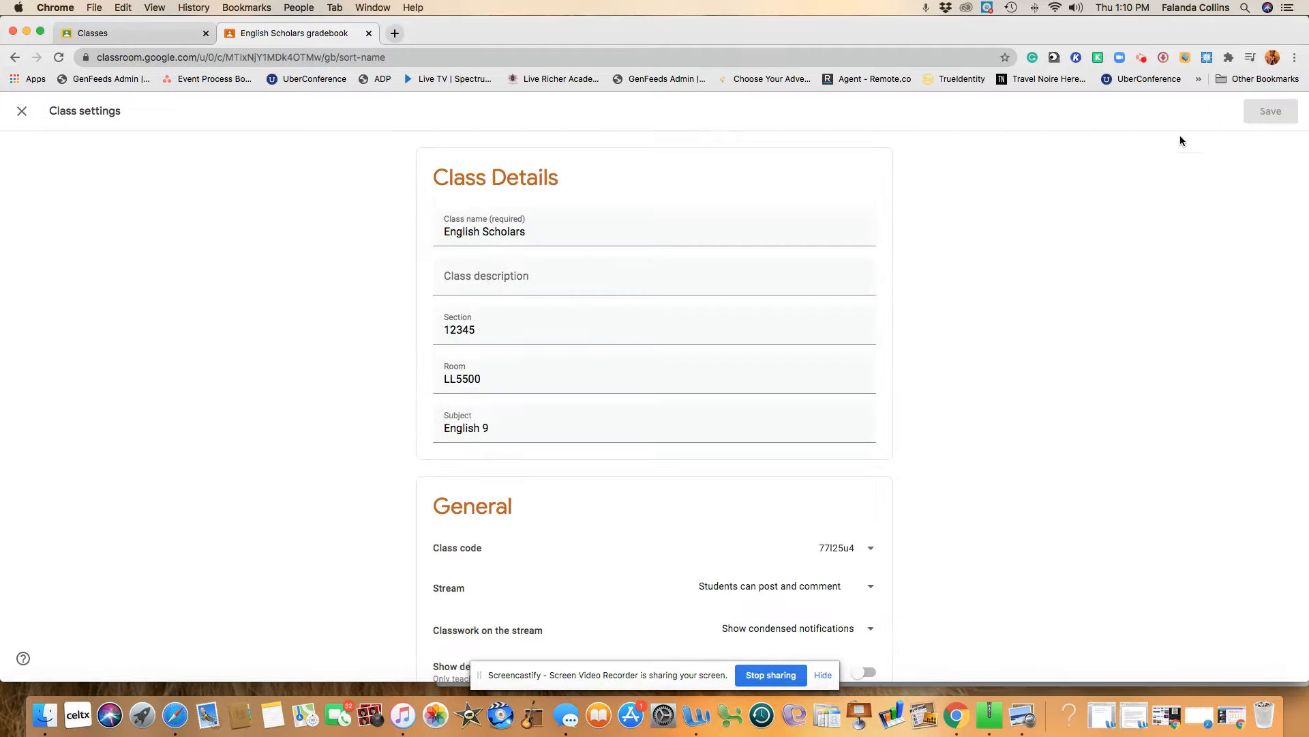
{"action": "scroll", "coordinate": [763, 454], "scroll_direction": "down", "scroll_amount": 3}
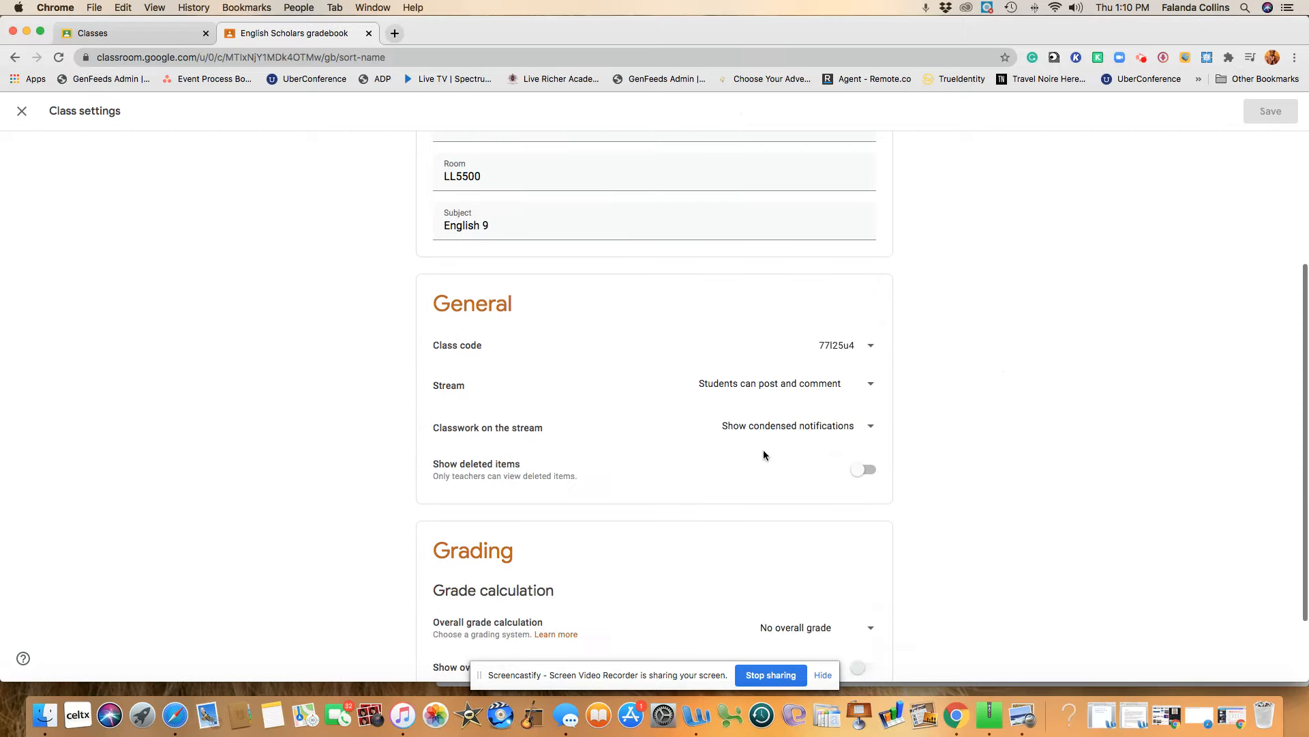
{"action": "scroll", "coordinate": [764, 449], "scroll_direction": "down", "scroll_amount": 1}
{"action": "scroll", "coordinate": [763, 449], "scroll_direction": "down", "scroll_amount": 1}
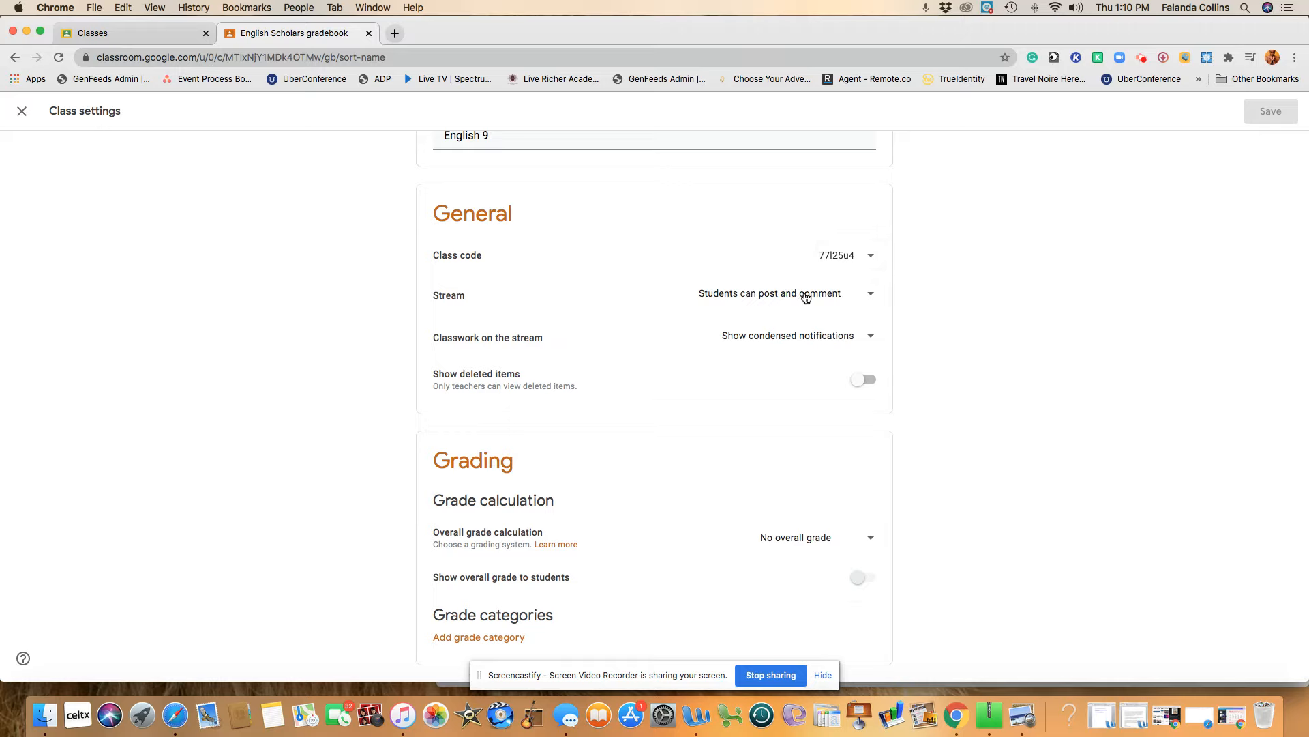
- Review the available options for student posting on the stream and for classwork notifications, leaving both settings as they are
{"action": "left_click", "coordinate": [868, 298]}
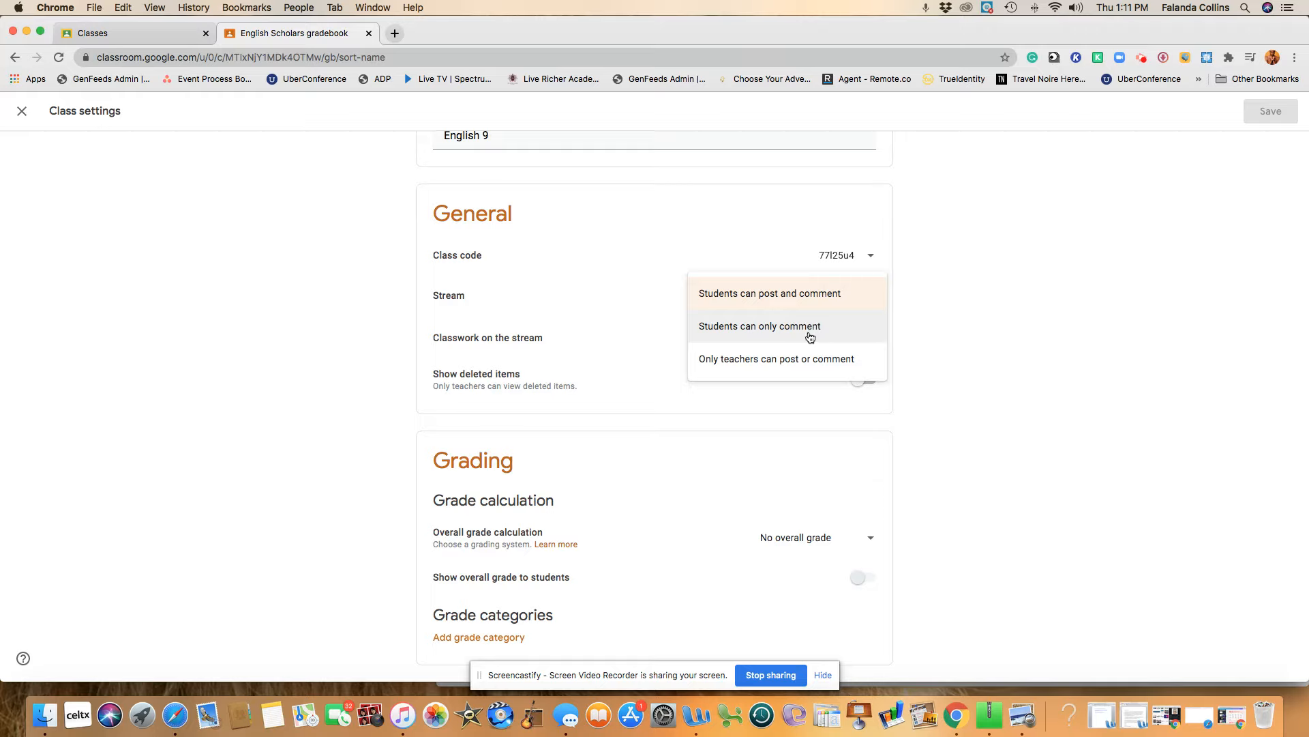
{"action": "left_click", "coordinate": [1011, 349]}
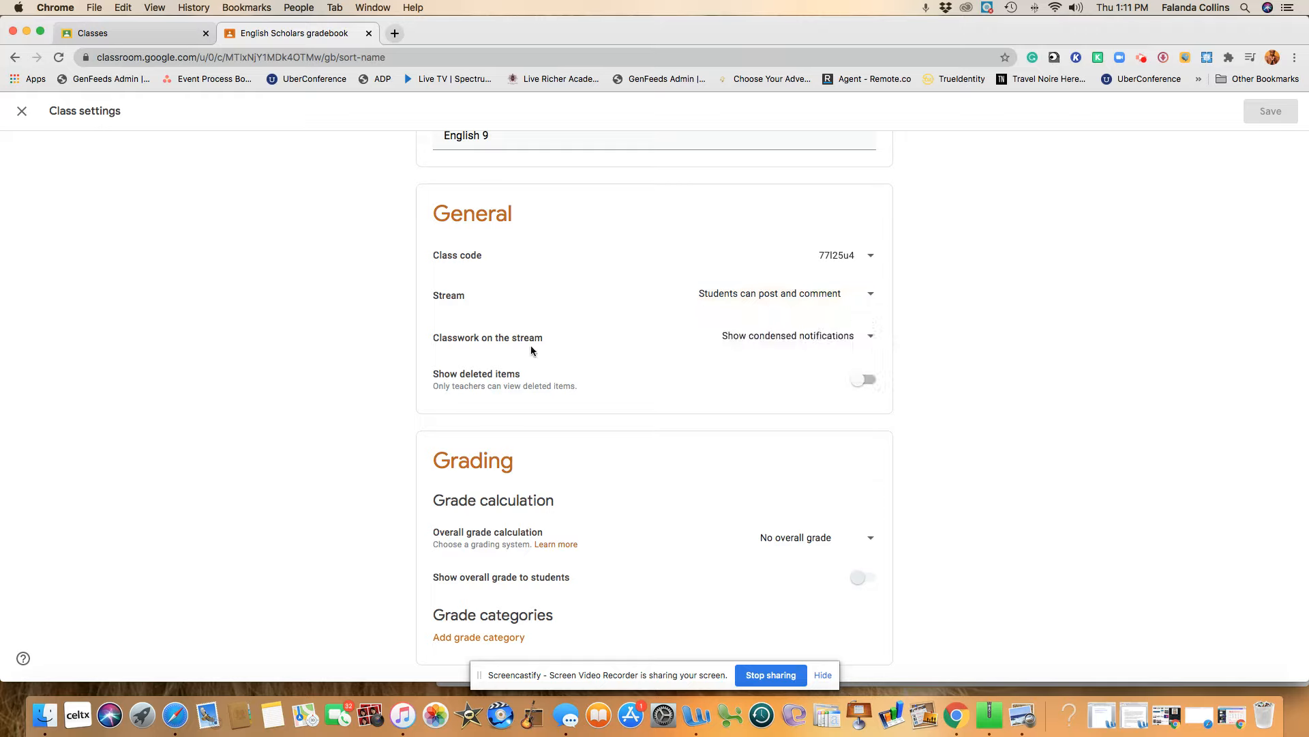
{"action": "left_click", "coordinate": [785, 343]}
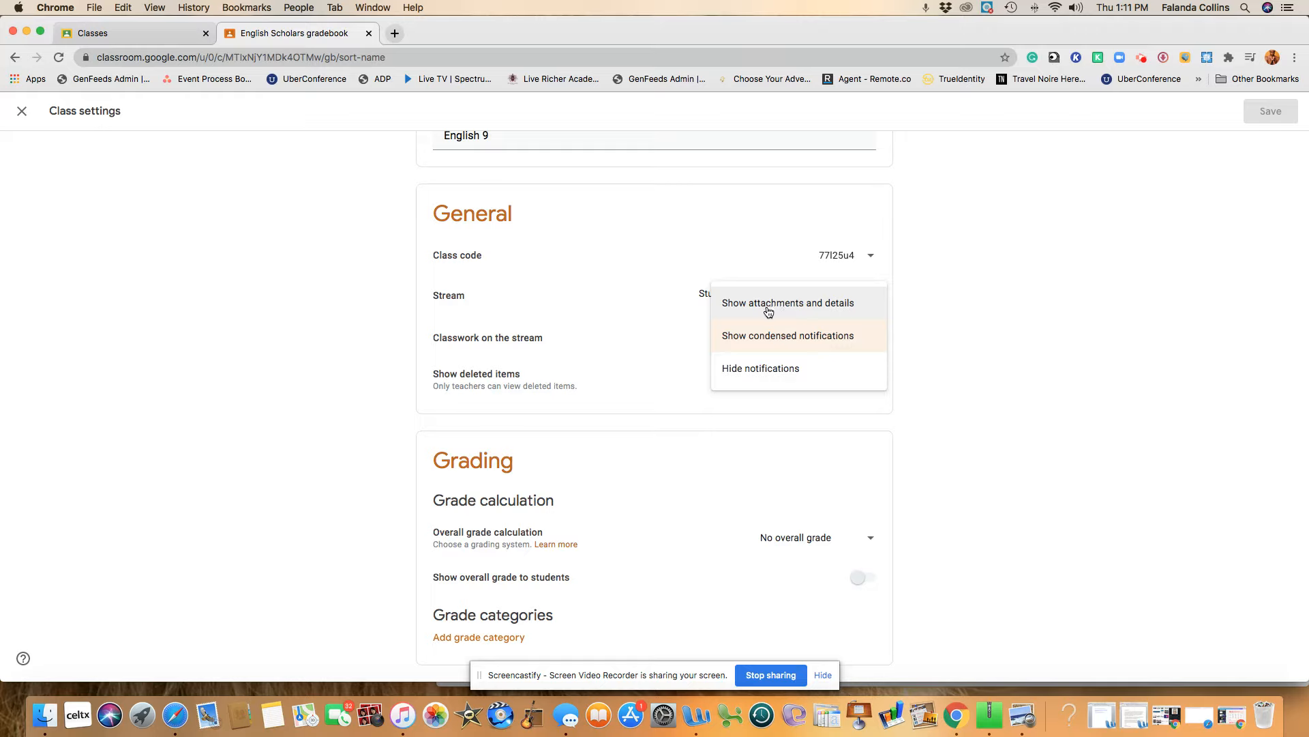
{"action": "left_click", "coordinate": [974, 359]}
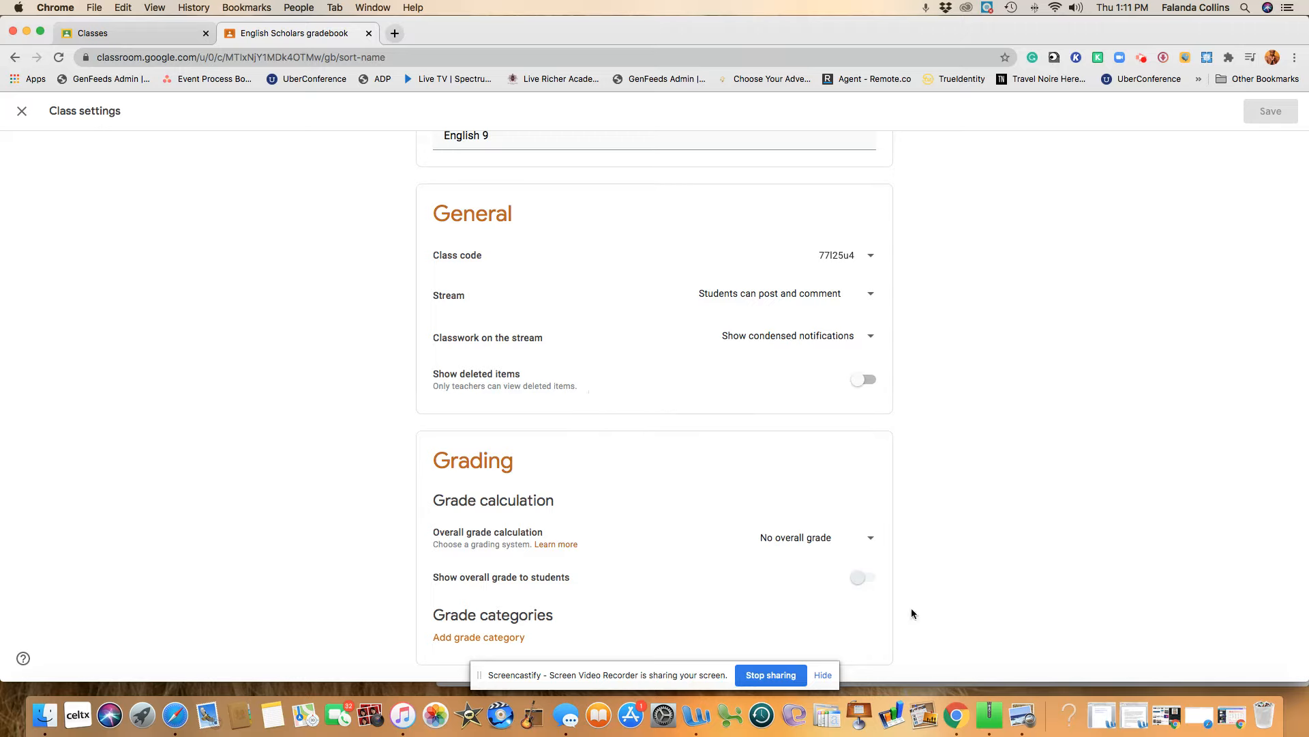
- Set the overall grade calculation to Total points with the overall grade shown to students, and save the class settings without any grade category
{"action": "left_click", "coordinate": [812, 544]}
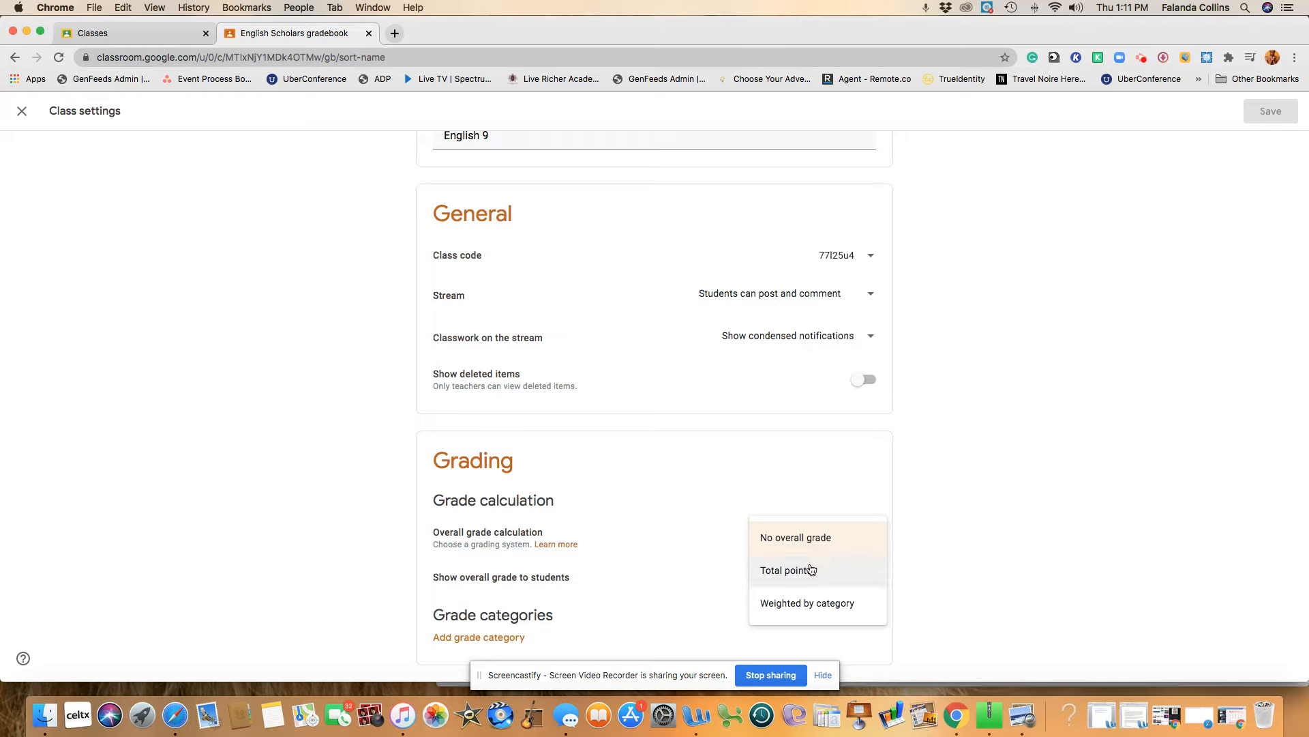
{"action": "left_click", "coordinate": [813, 572]}
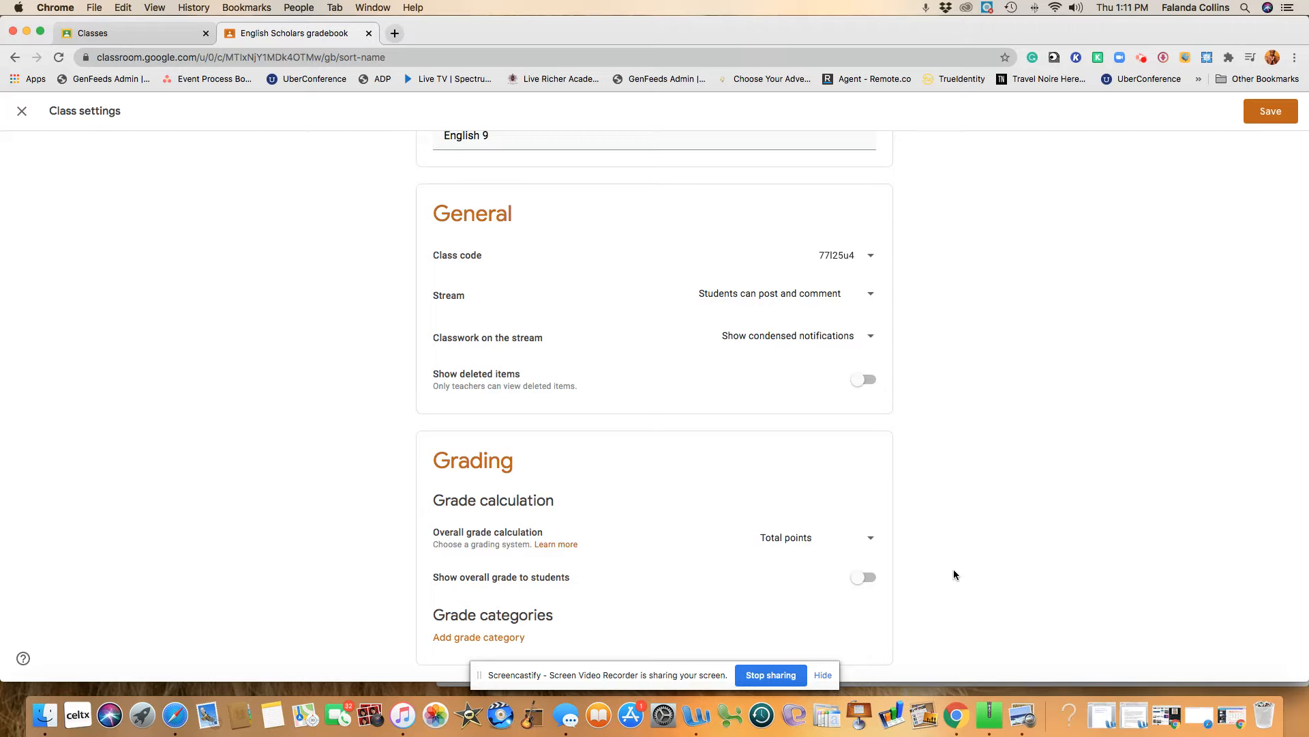
{"action": "left_click", "coordinate": [873, 584]}
{"action": "left_click", "coordinate": [497, 642]}
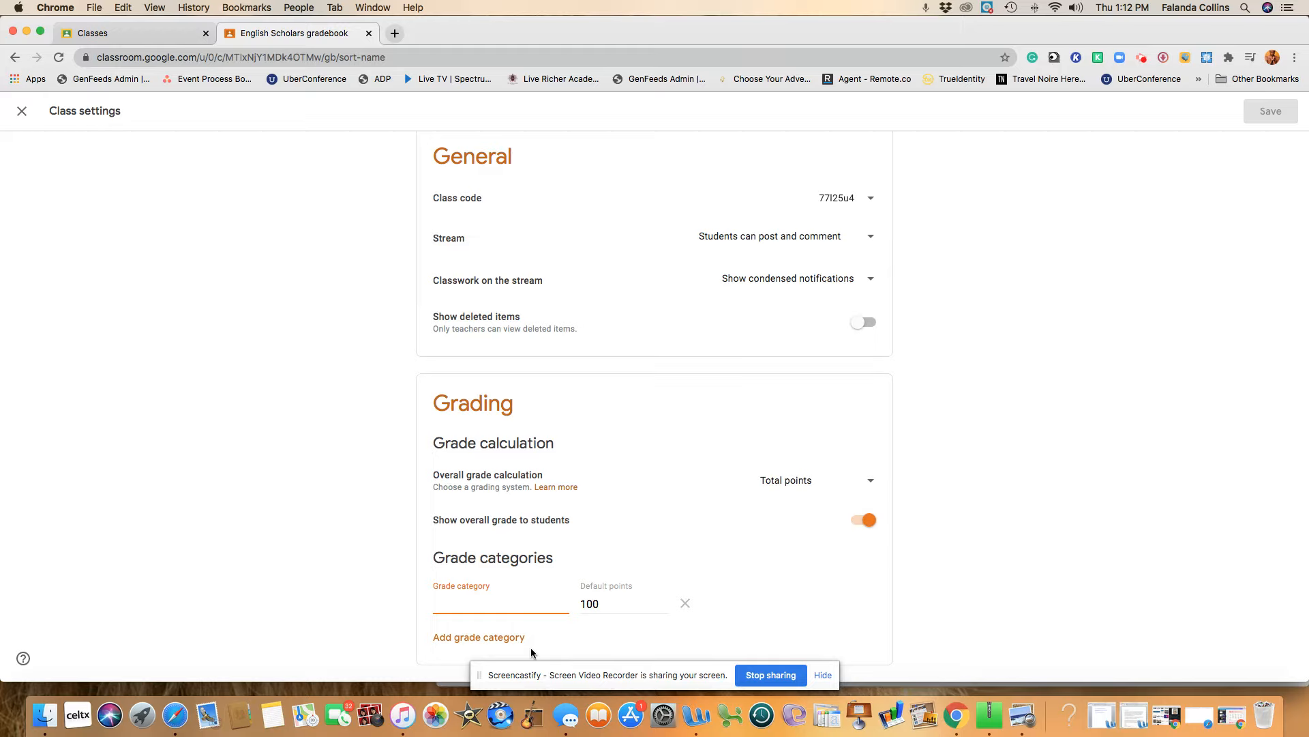
{"action": "left_click", "coordinate": [686, 609]}
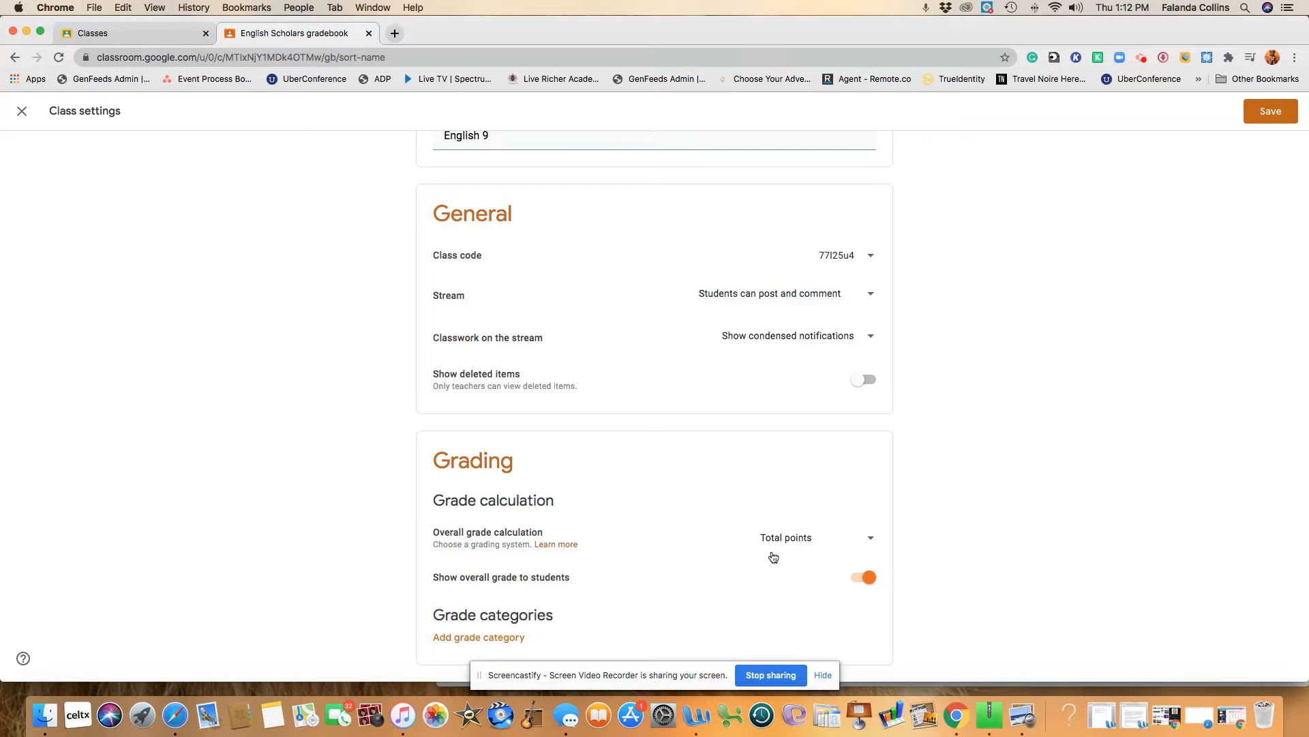
{"action": "left_click", "coordinate": [1269, 111]}
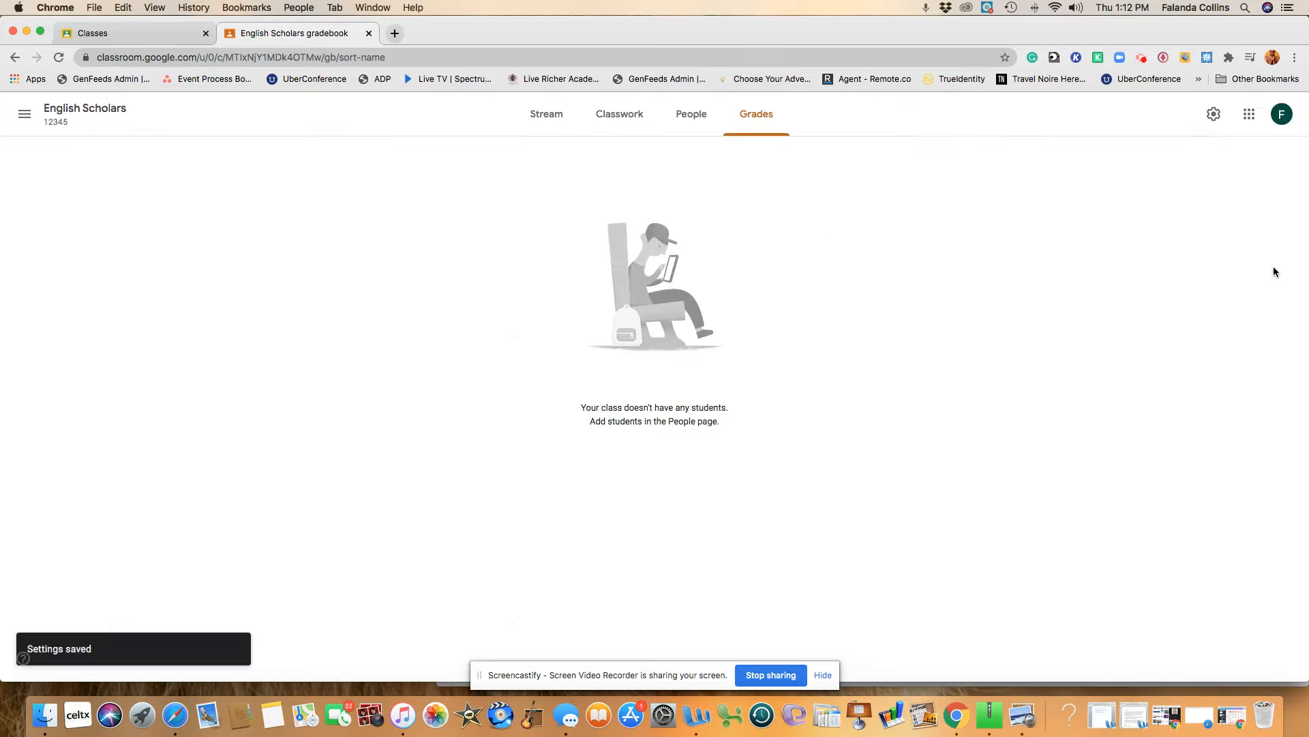
- Return to the class stream and look through the Google apps list and the account options without opening any
{"action": "left_click", "coordinate": [555, 120]}
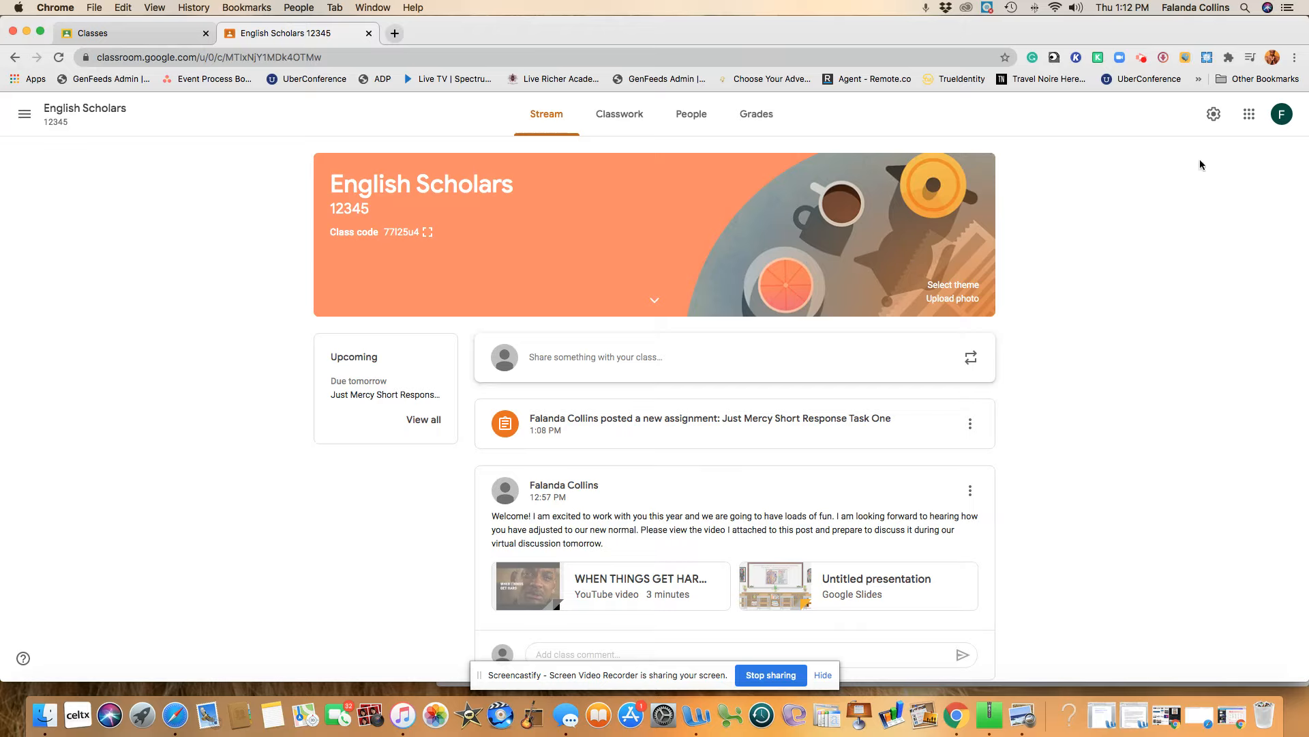
{"action": "left_click", "coordinate": [1249, 117]}
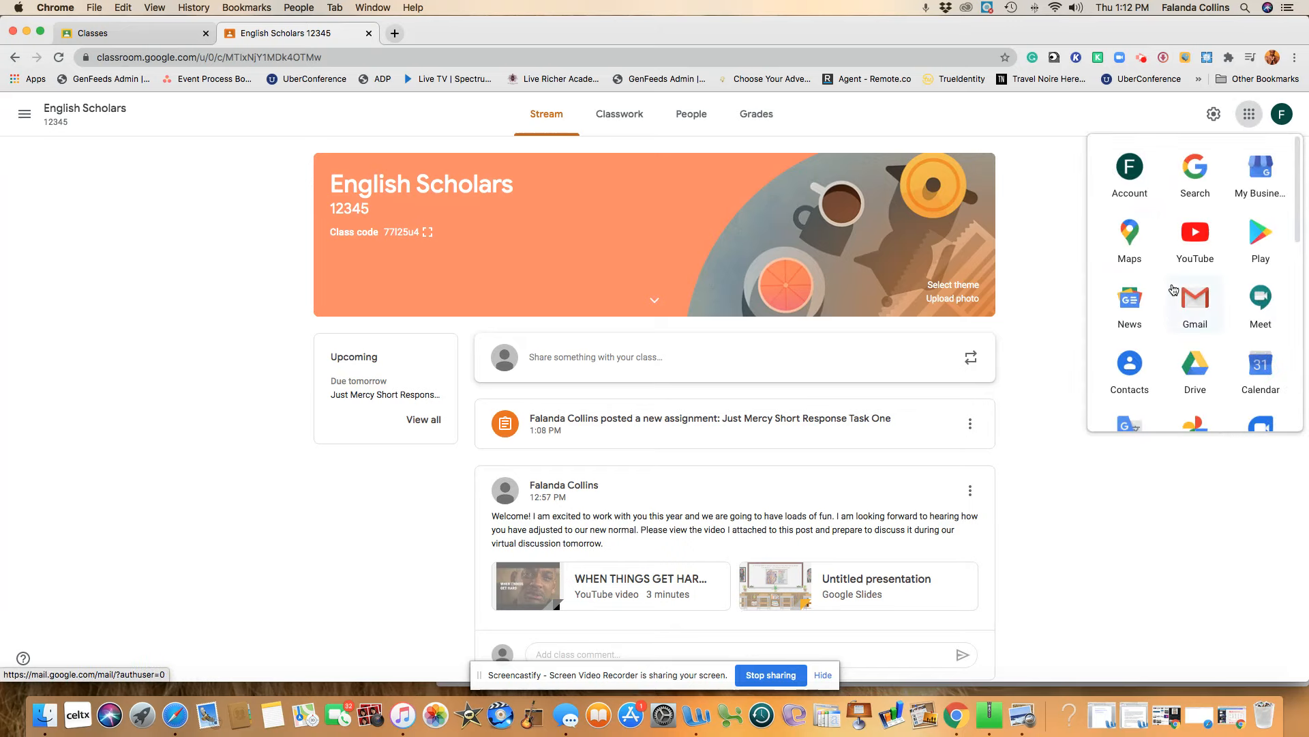
{"action": "scroll", "coordinate": [1173, 293], "scroll_direction": "down", "scroll_amount": 3}
{"action": "scroll", "coordinate": [1173, 289], "scroll_direction": "down", "scroll_amount": 5}
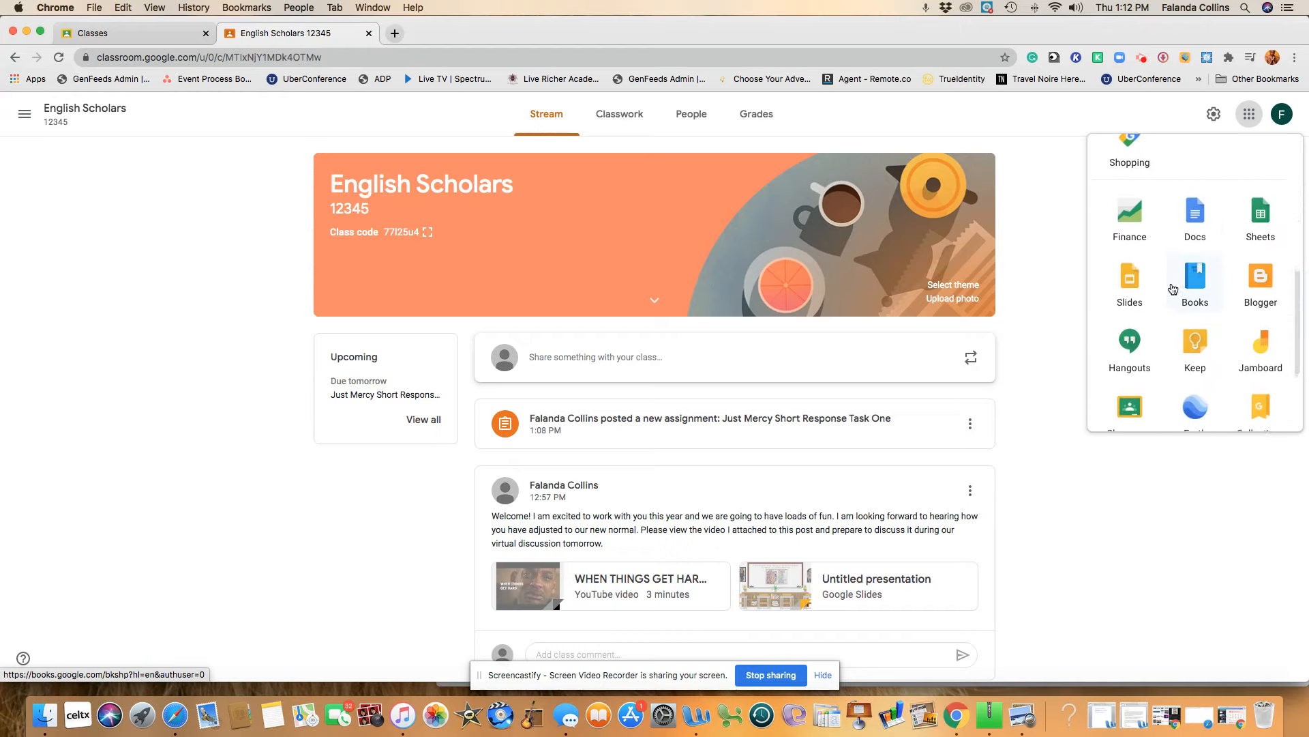
{"action": "scroll", "coordinate": [1173, 289], "scroll_direction": "up", "scroll_amount": 5}
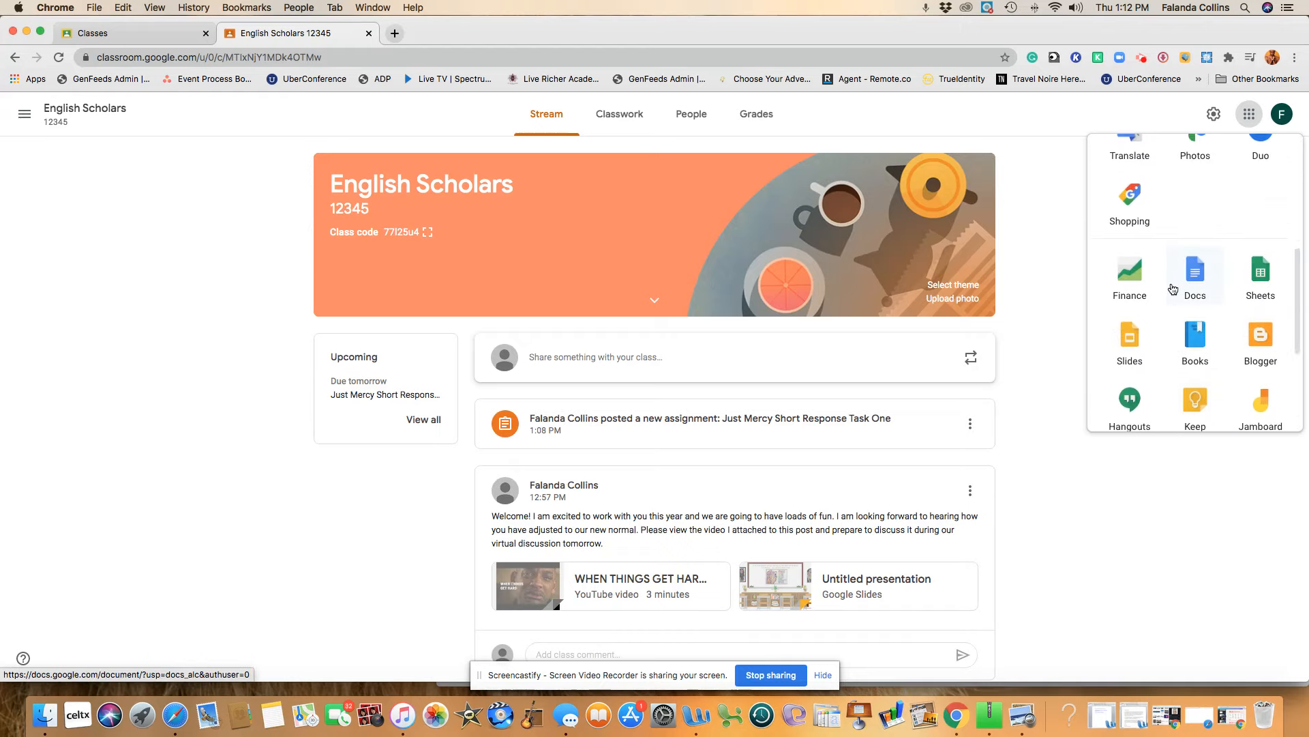
{"action": "scroll", "coordinate": [1173, 289], "scroll_direction": "up", "scroll_amount": 3}
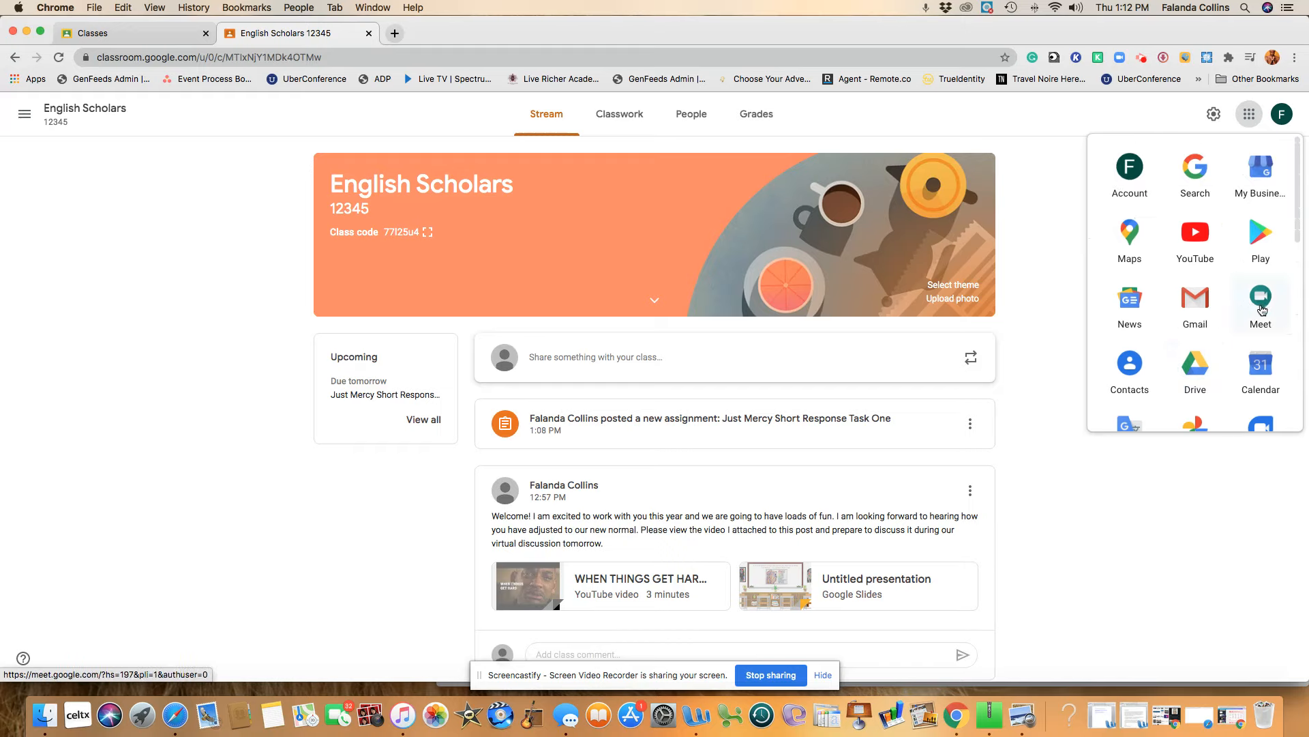
{"action": "left_click", "coordinate": [1182, 116]}
{"action": "left_click", "coordinate": [1286, 122]}
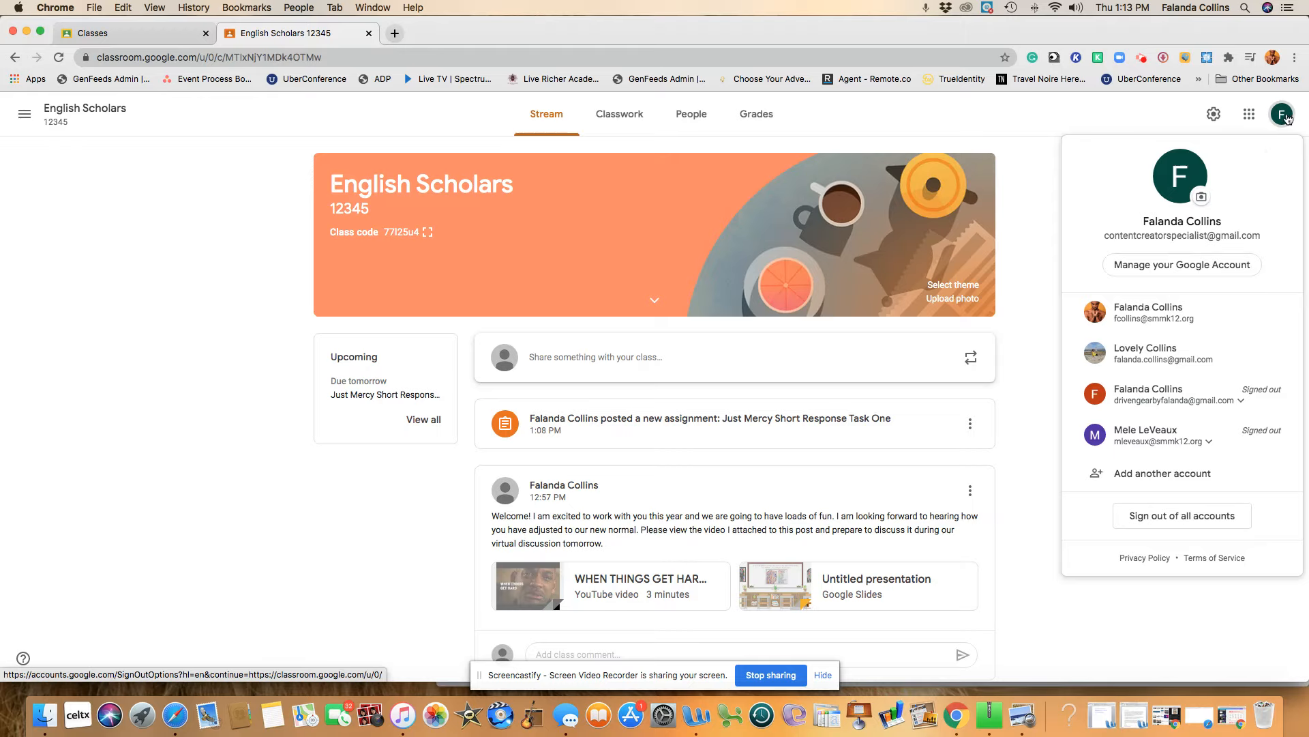
{"action": "left_click", "coordinate": [1286, 121]}
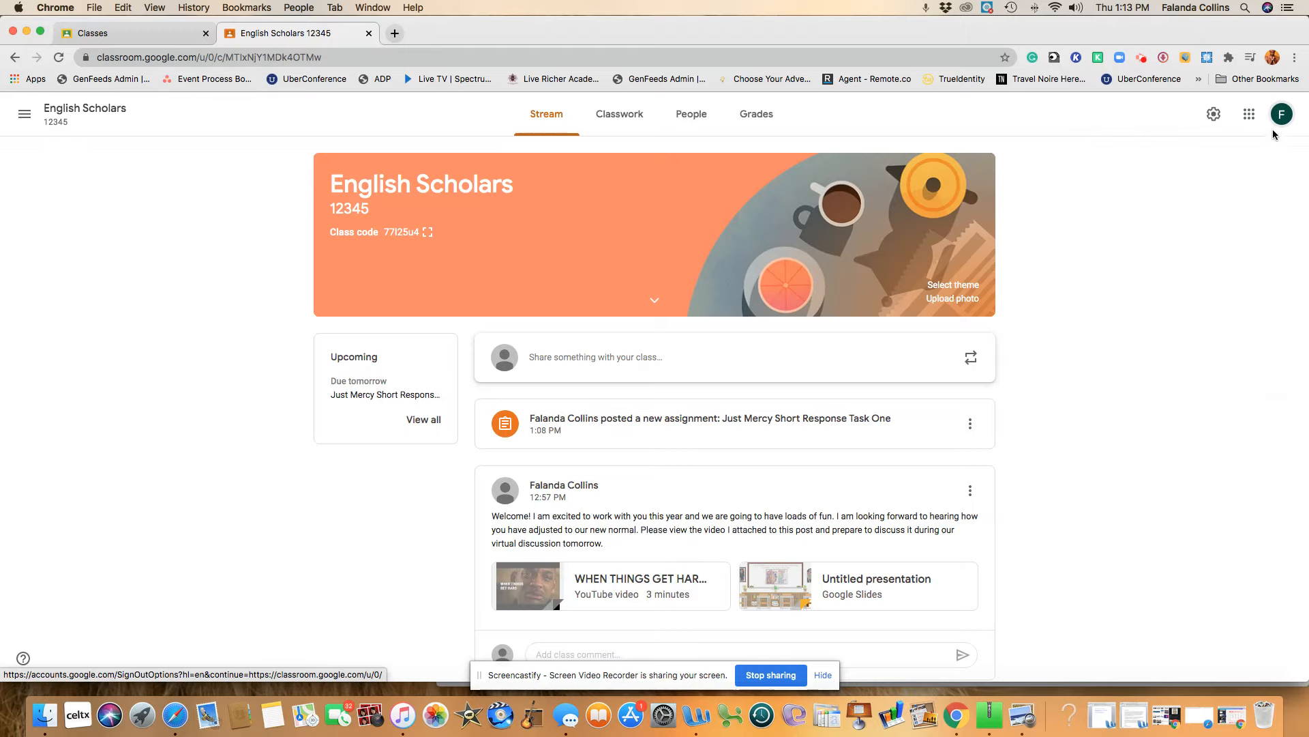